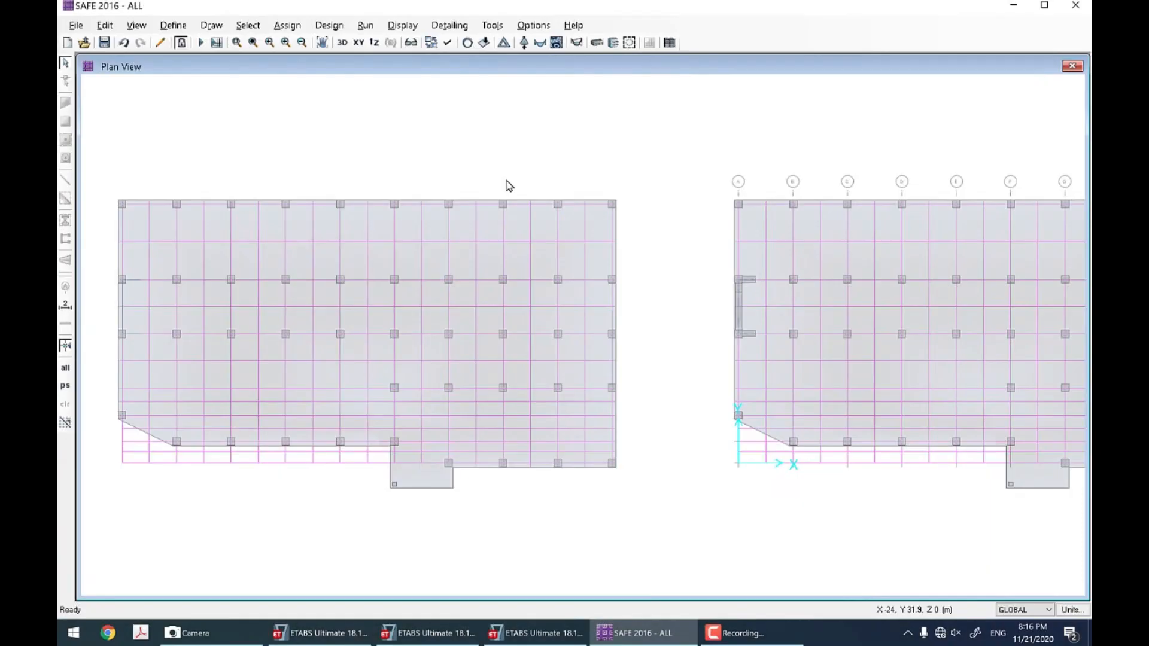
Step: Turn off the display of the design strips in the plan view, leaving the slabs, columns and wall lines shown
left_click(448, 43)
left_click(748, 423)
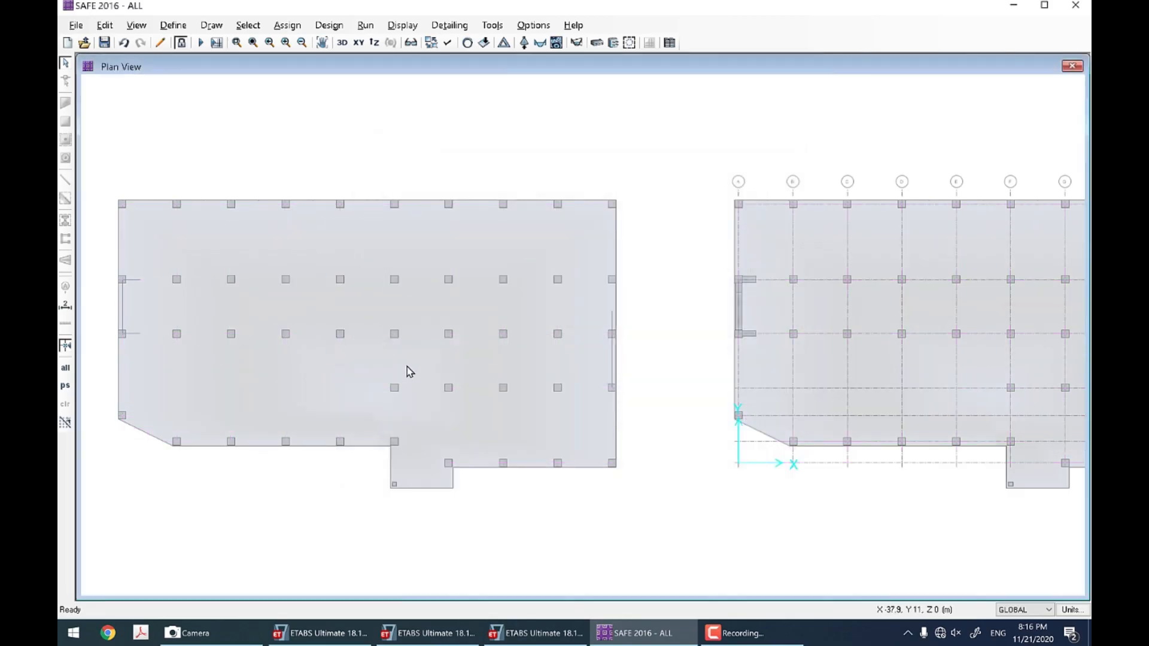
scroll(105, 299, "up", 4)
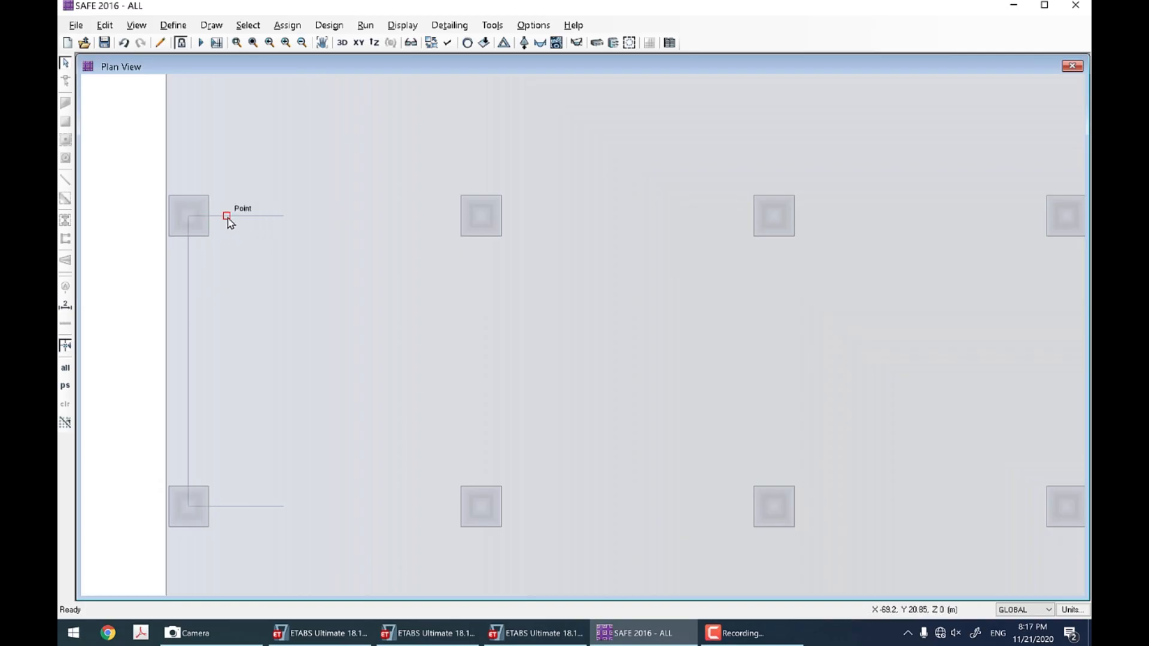
Step: Review the definition of the WALL65-W beam property and close it without changes
left_click(173, 25)
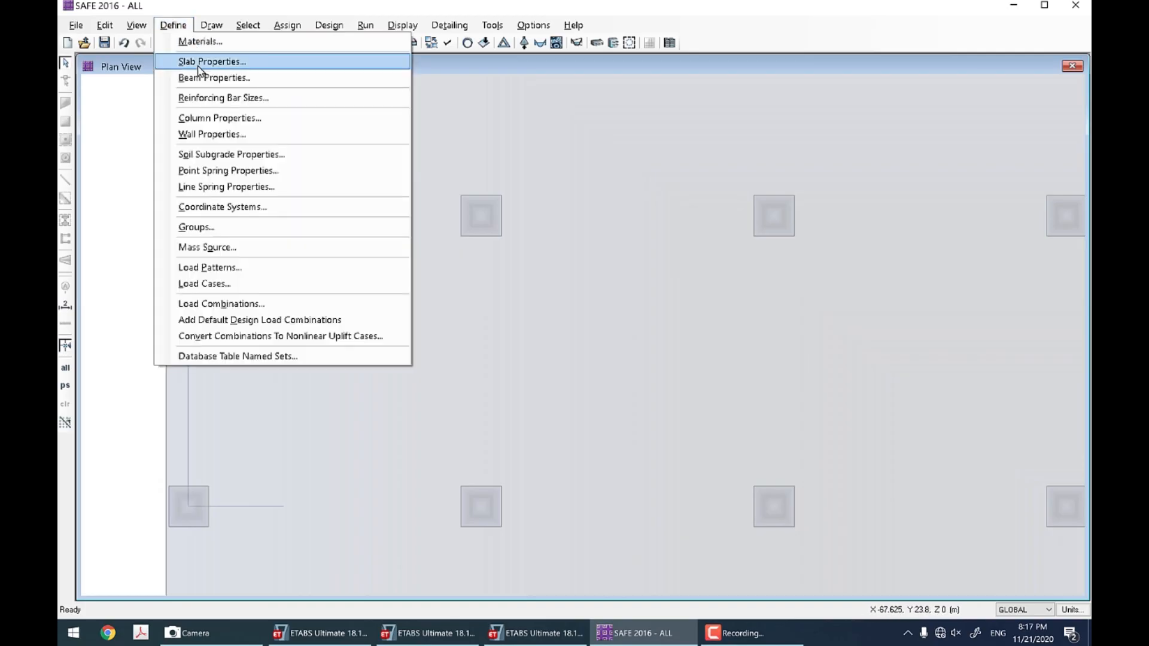
left_click(203, 73)
left_click(449, 276)
left_click(646, 305)
left_click(616, 469)
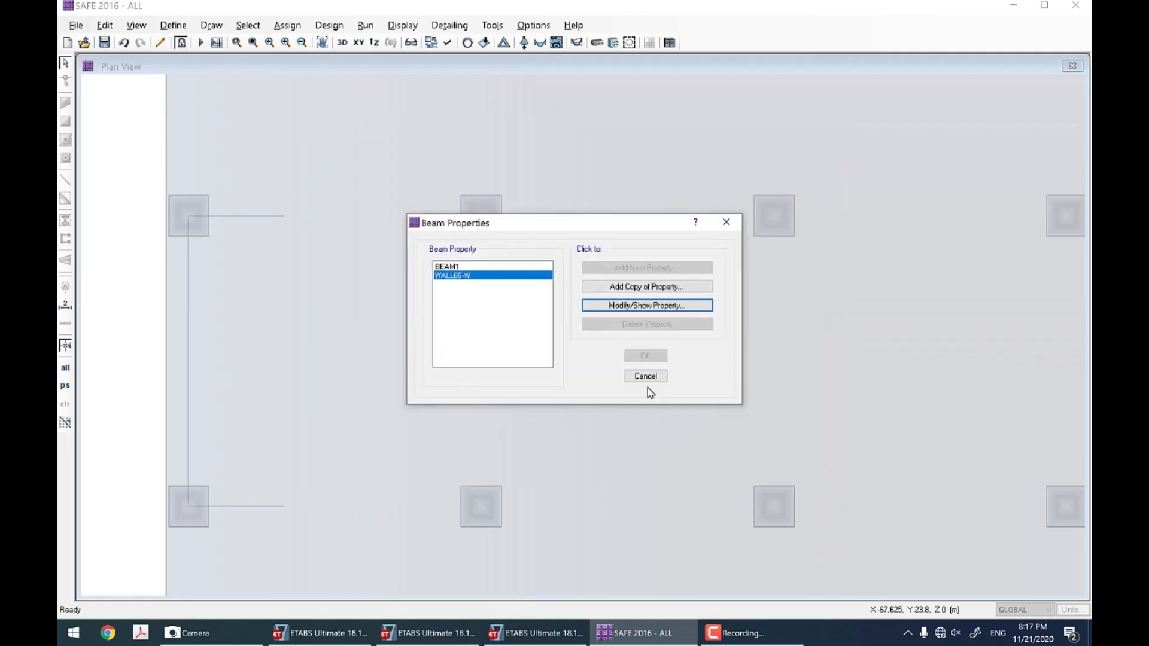
left_click(643, 376)
Step: Select the upper part of the wall line along the first slab's right edge, check the line editing commands, and clear the selection
scroll(262, 281, "down", 2)
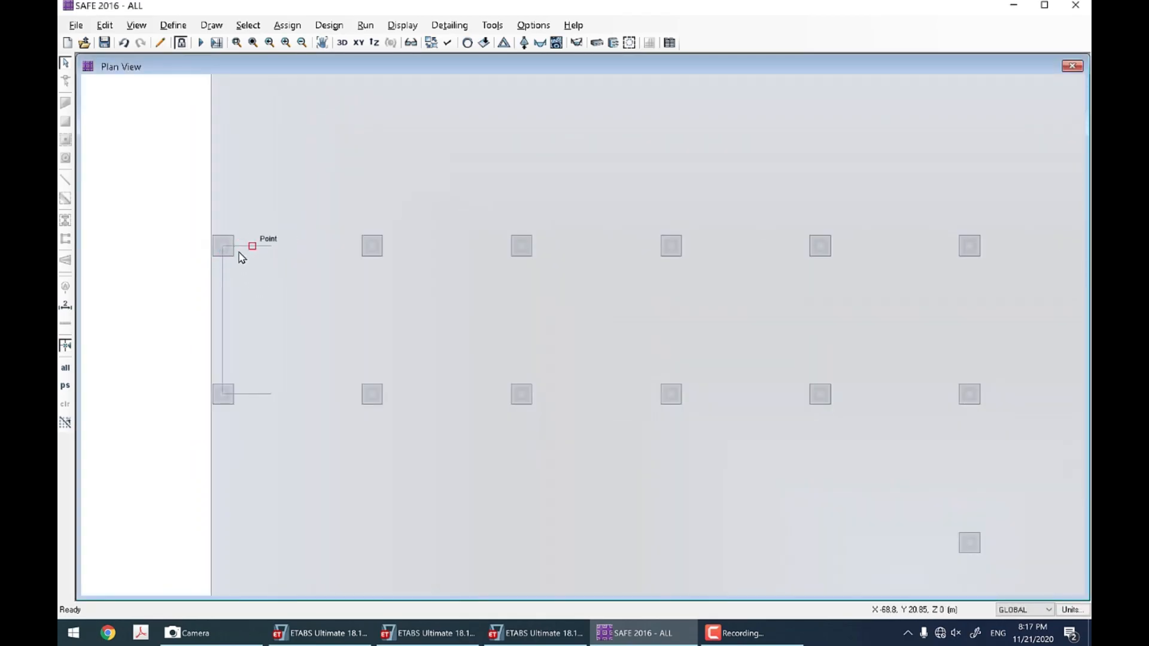
scroll(239, 256, "down", 3)
scroll(686, 278, "up", 4)
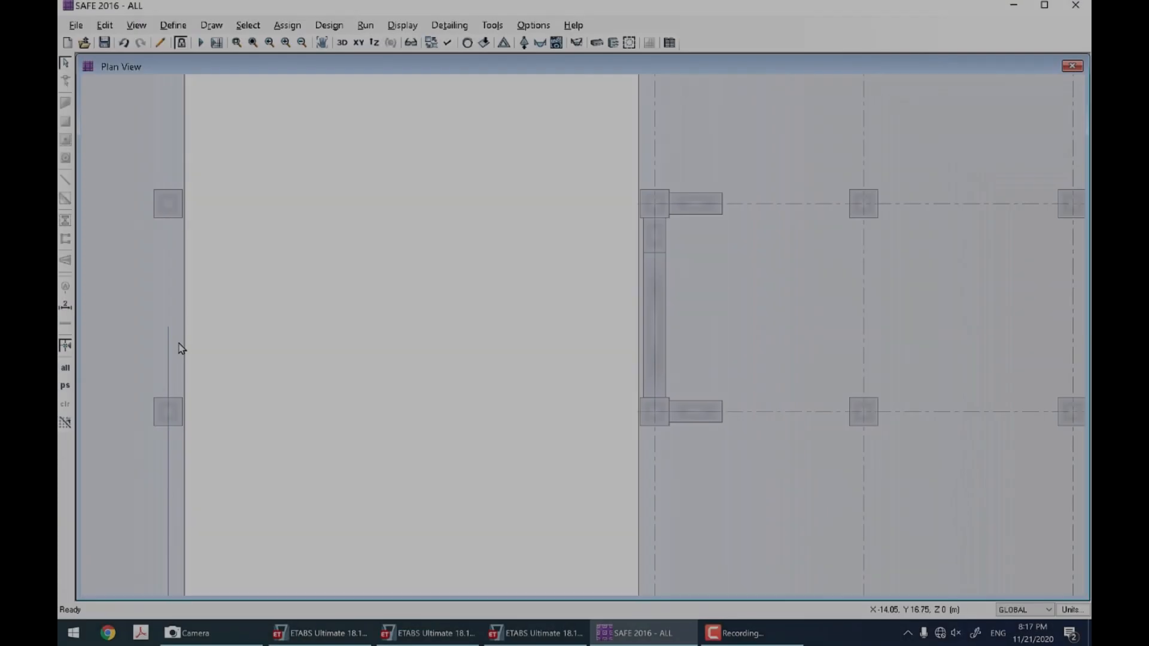
left_click(168, 353)
left_click(104, 25)
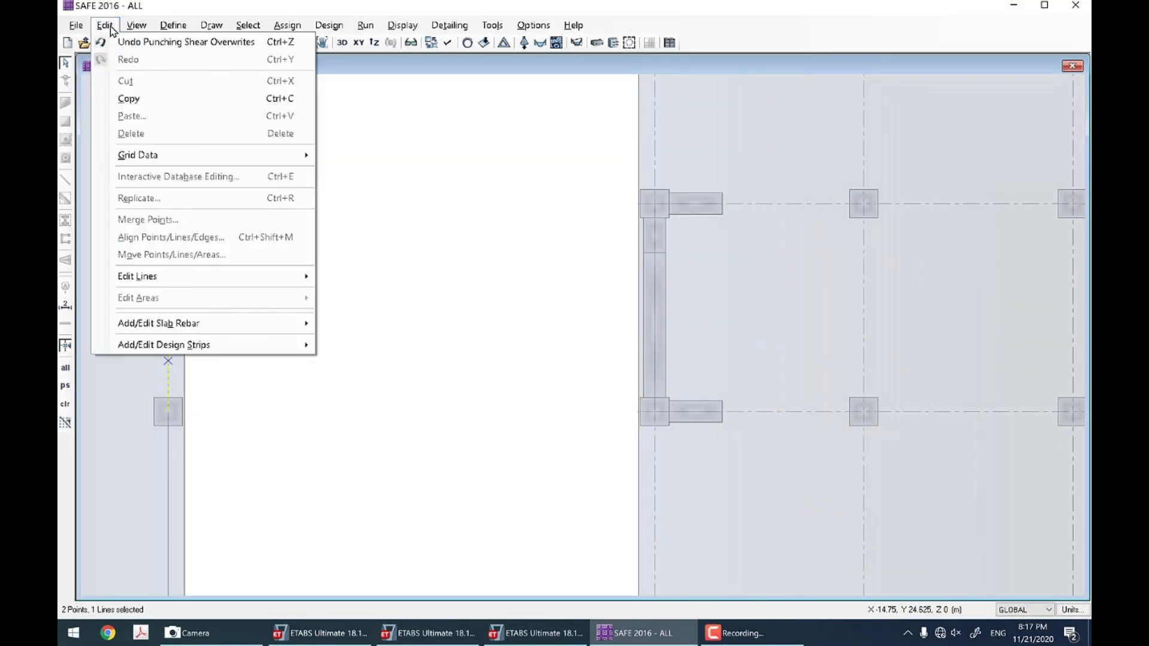
left_click(428, 223)
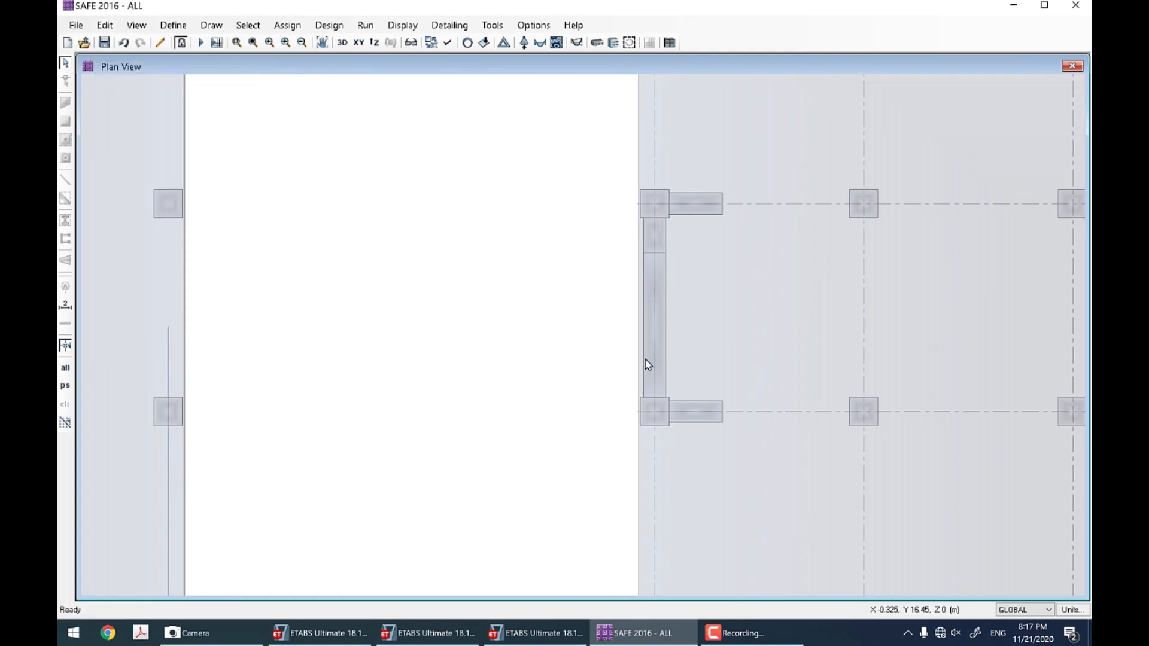
Step: Examine the second slab's walls in plan and the third slab's columns and walls in the 3-D view
scroll(487, 323, "down", 4)
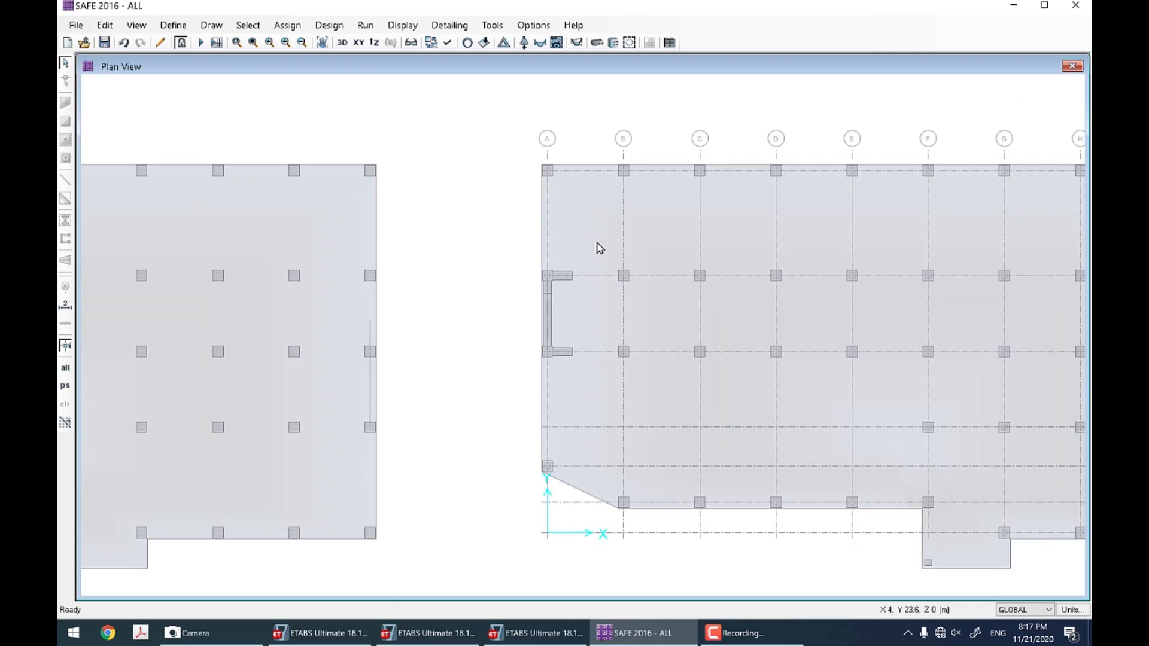
middle_click_drag(600, 247, 407, 266)
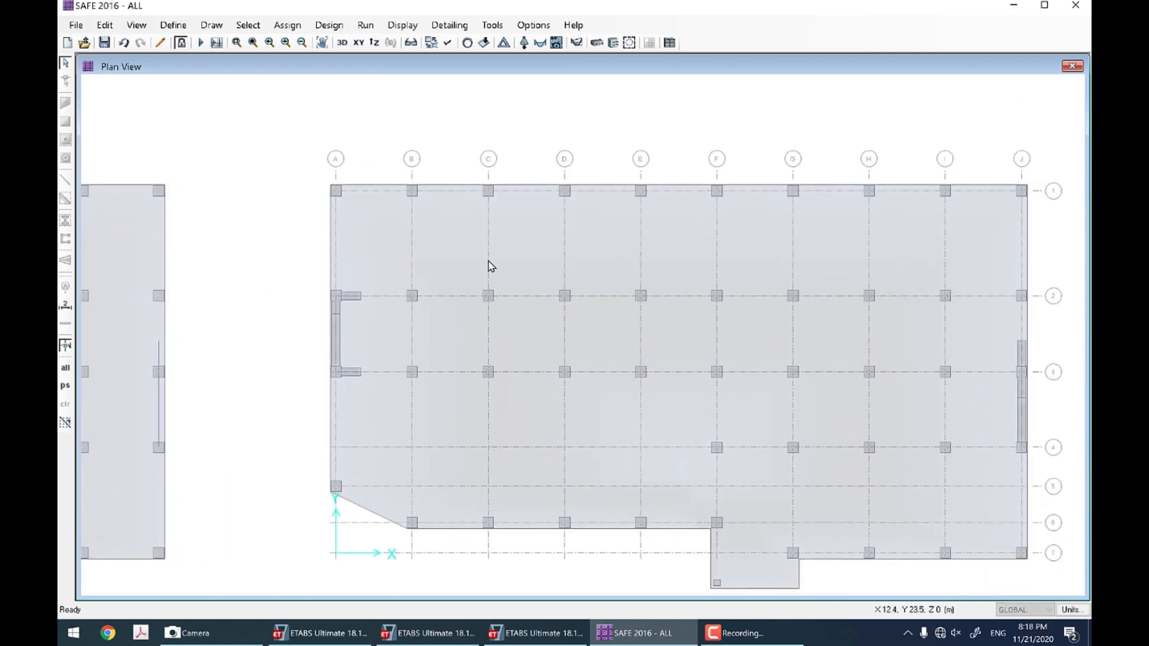
left_click(342, 42)
scroll(513, 325, "up", 4)
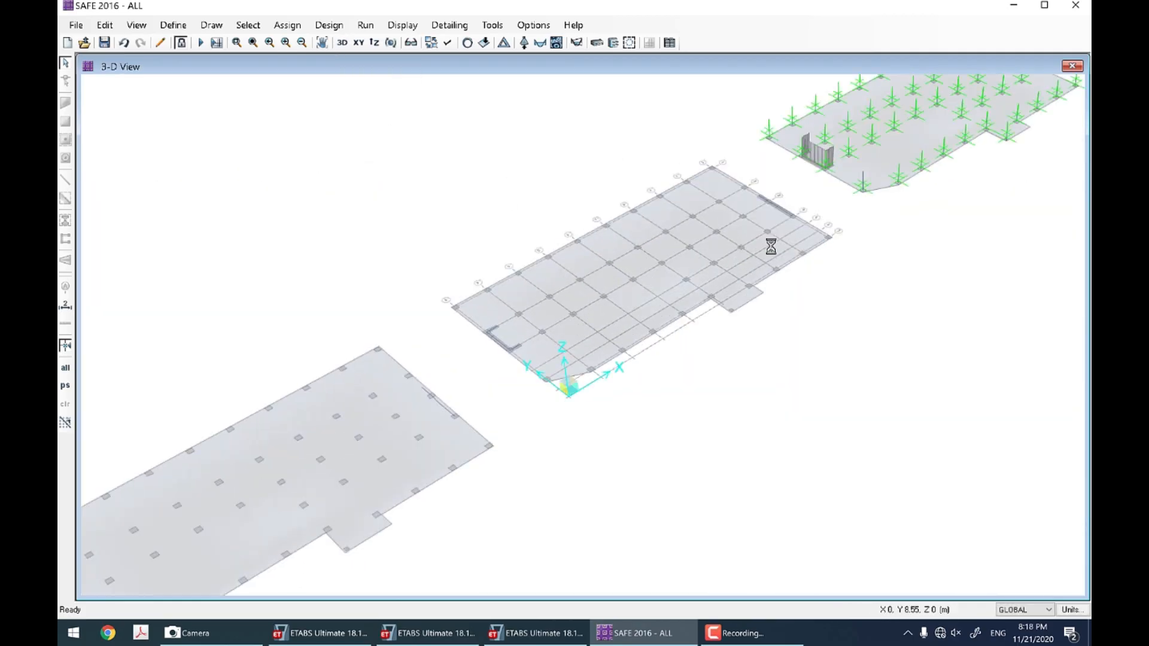
middle_click_drag(765, 243, 483, 418)
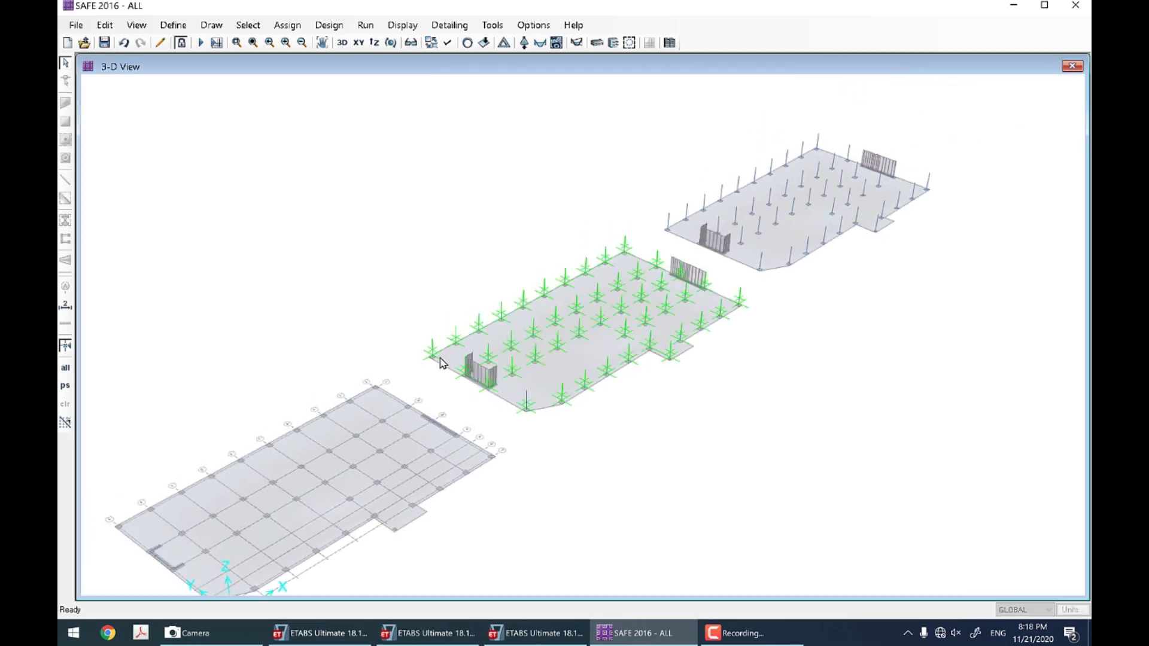
scroll(441, 361, "up", 3)
scroll(441, 361, "up", 2)
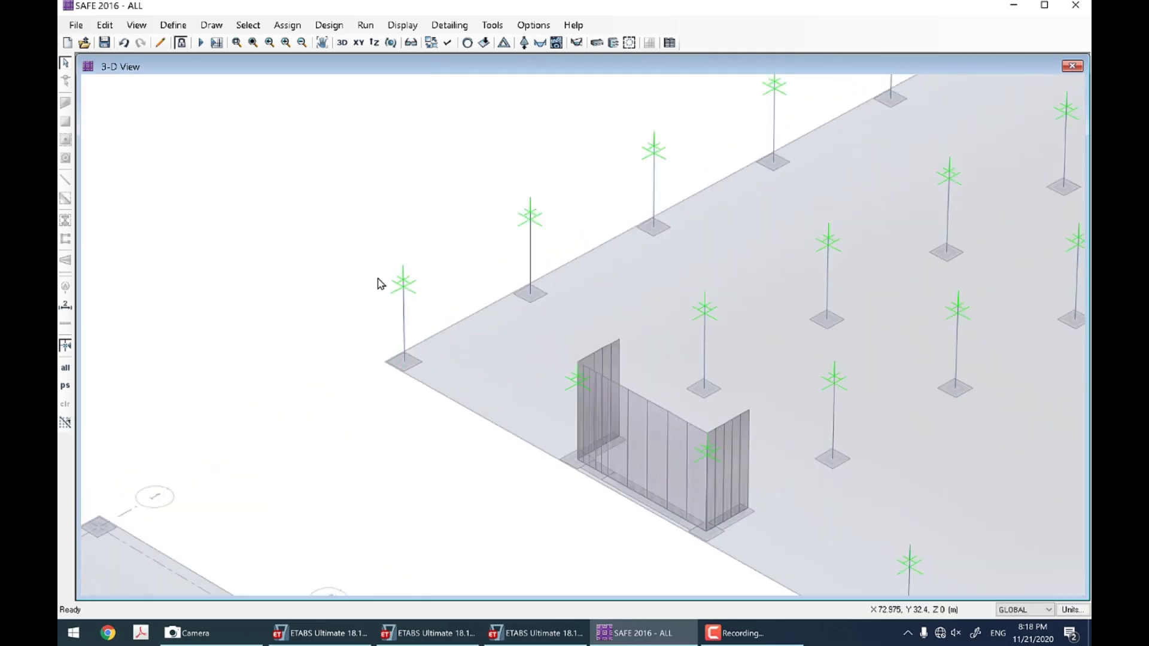
Step: Review the definition of the COL1 column property and close it without changes
left_click(173, 25)
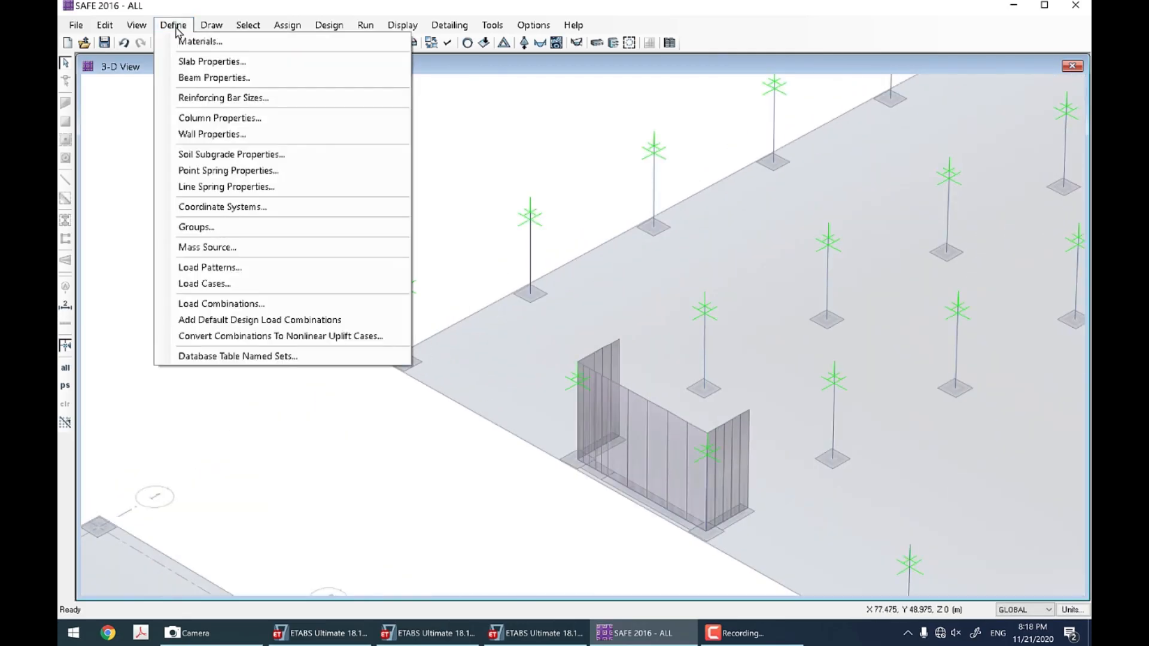
left_click(241, 120)
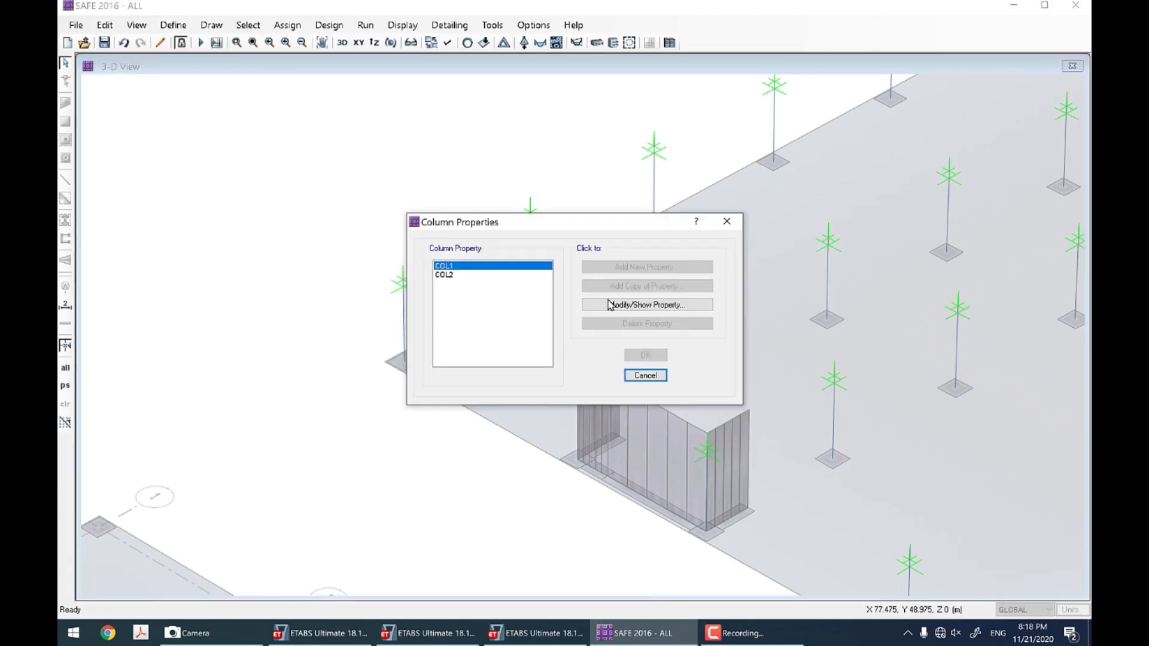
left_click(617, 306)
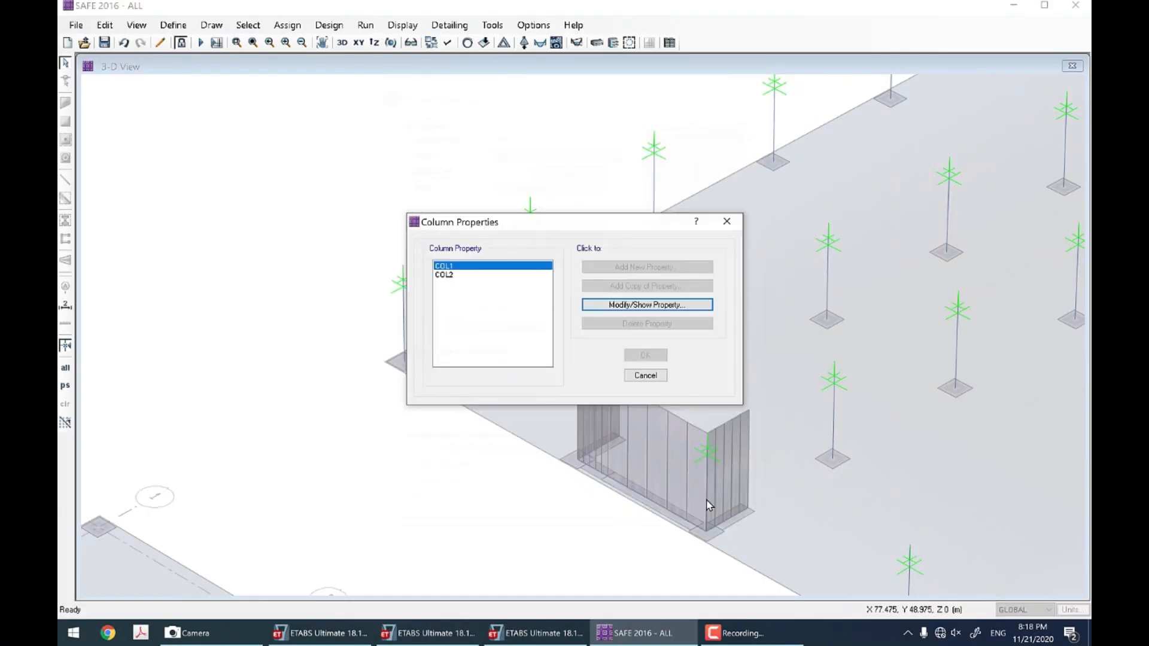
left_click(644, 376)
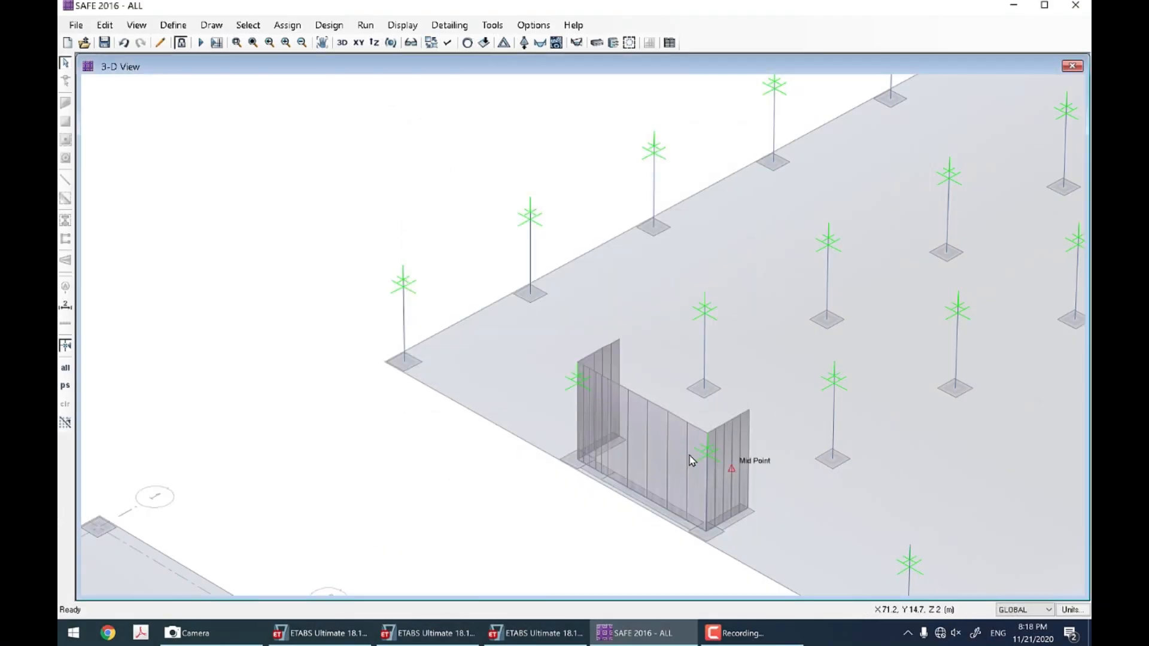
Step: Review the definition of the WALL65 wall property, including its rigid zone and out-of-plane moment options, without changing it
left_click(173, 25)
left_click(276, 130)
left_click(617, 307)
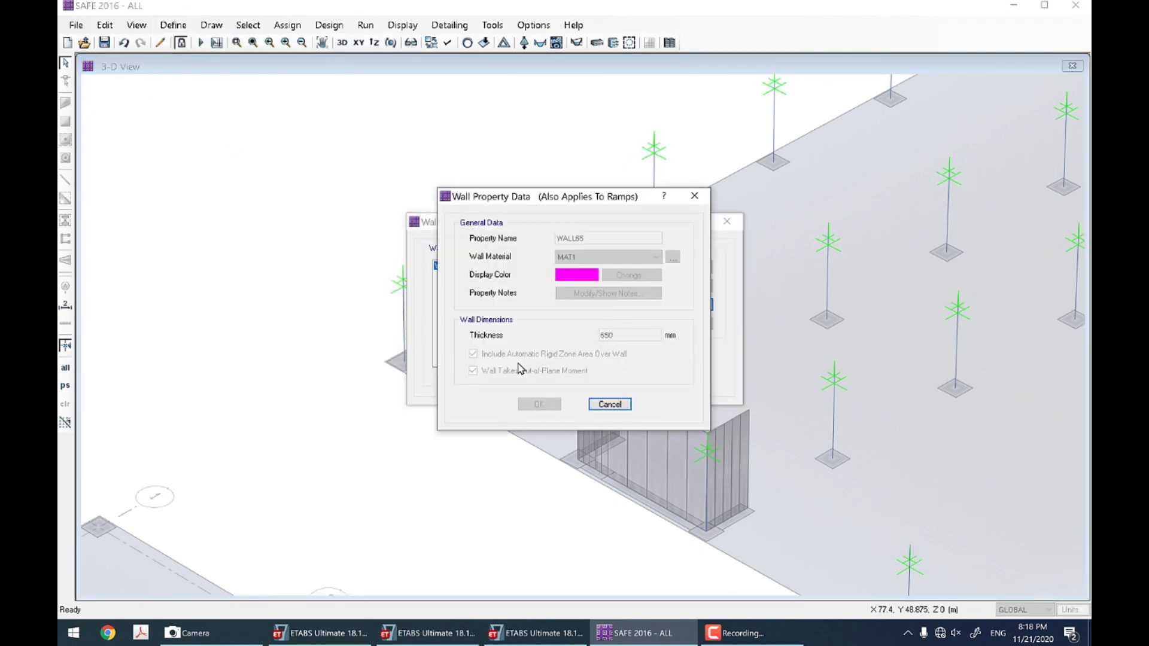
left_click(610, 404)
left_click(646, 375)
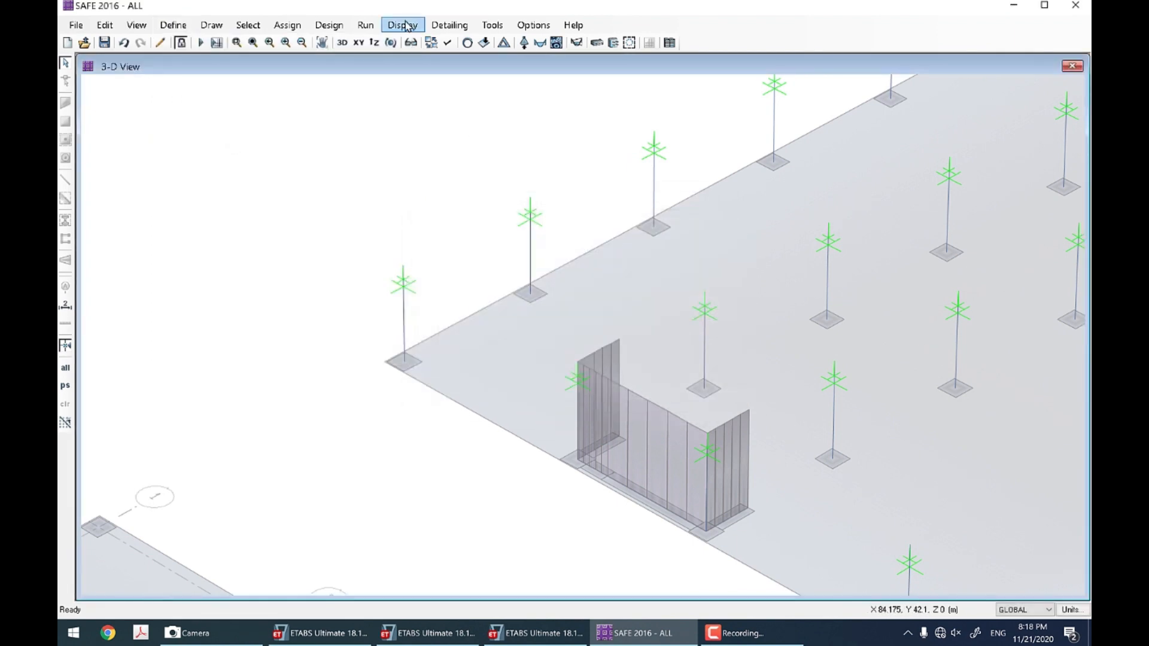
Step: Check the advanced modeling options for the rigid diaphragm constraint at the top of columns and walls, without changing them
left_click(365, 25)
left_click(422, 137)
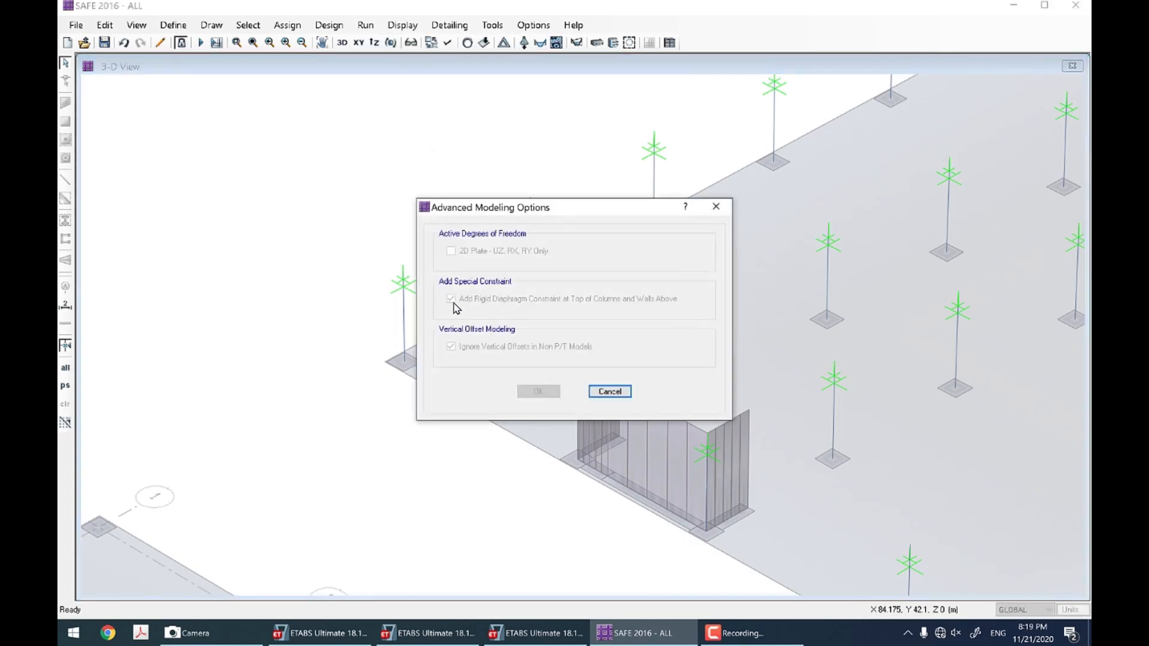
left_click(609, 392)
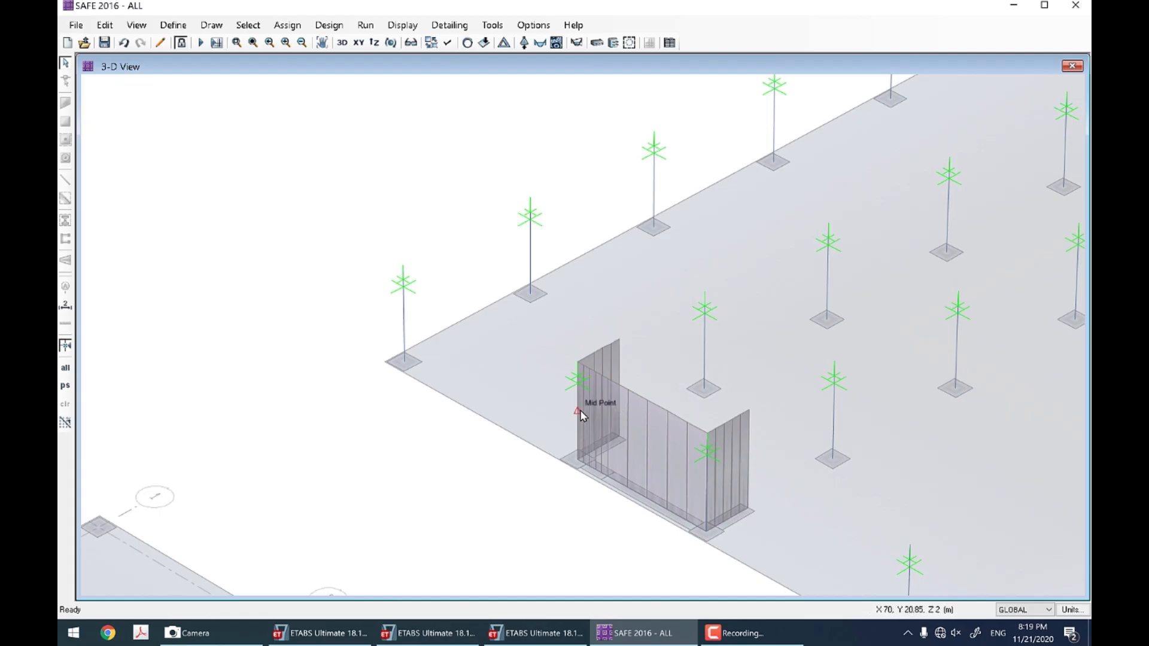
Step: Display the strip-based Layer B enveloping flexural reinforcement in plan as size 32 bars and inspect it at the second slab's wall
left_click(359, 42)
left_click(598, 43)
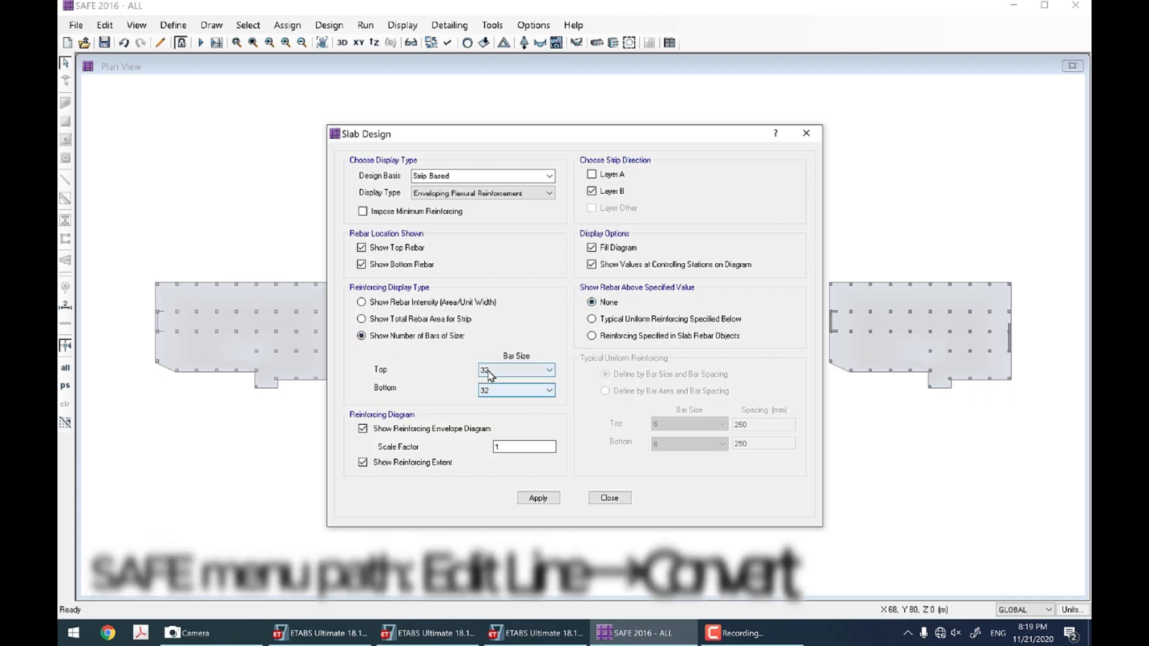
left_click(538, 498)
left_click(609, 497)
scroll(377, 332, "up", 6)
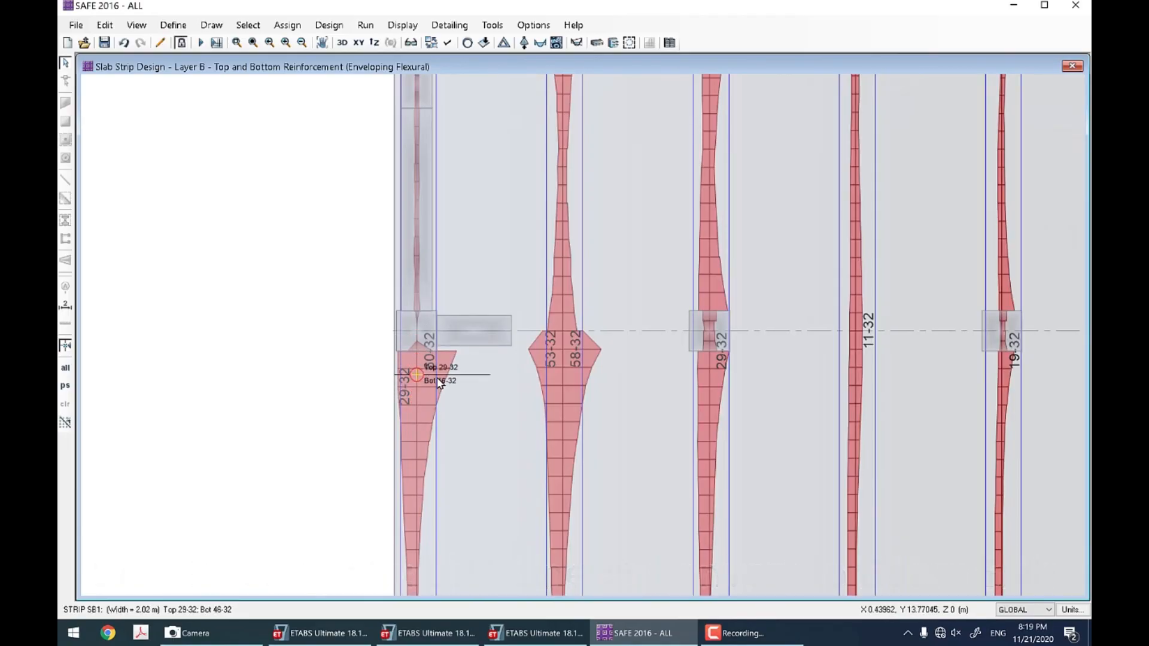
Step: Inspect the Layer B reinforcement beside the lower end of the third slab's left wall
left_click(253, 42)
left_click(237, 42)
left_click_drag(584, 248, 695, 396)
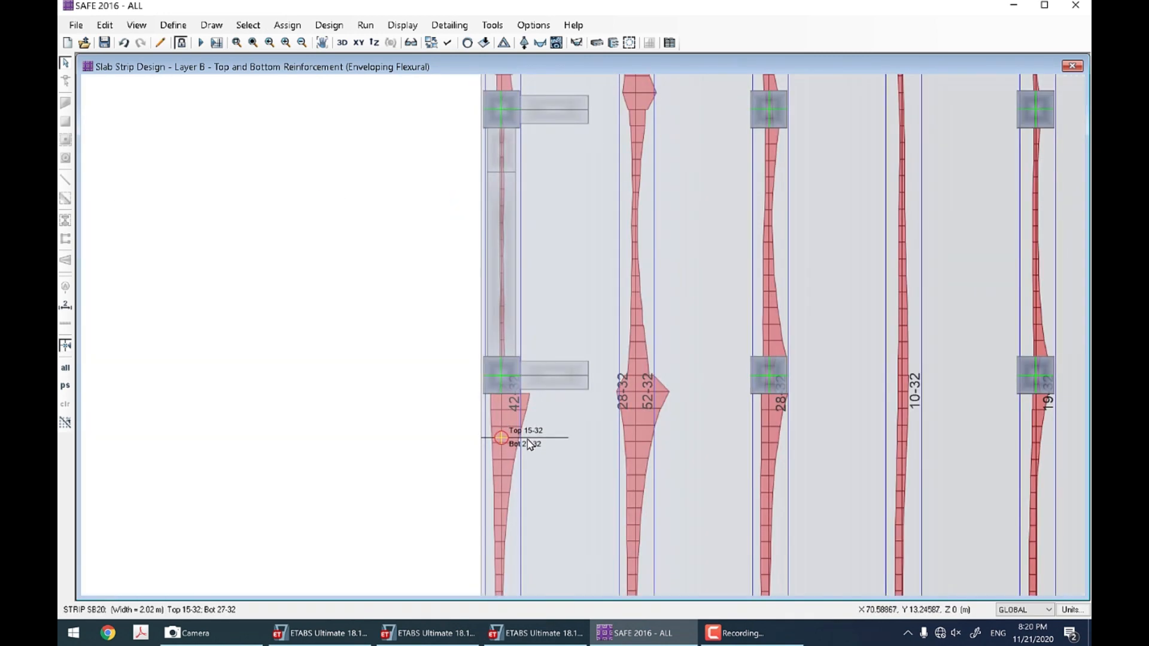
Step: Show the undeformed model in 3-D and check the restraint assignment of the top point of the third slab's corner column
left_click(253, 43)
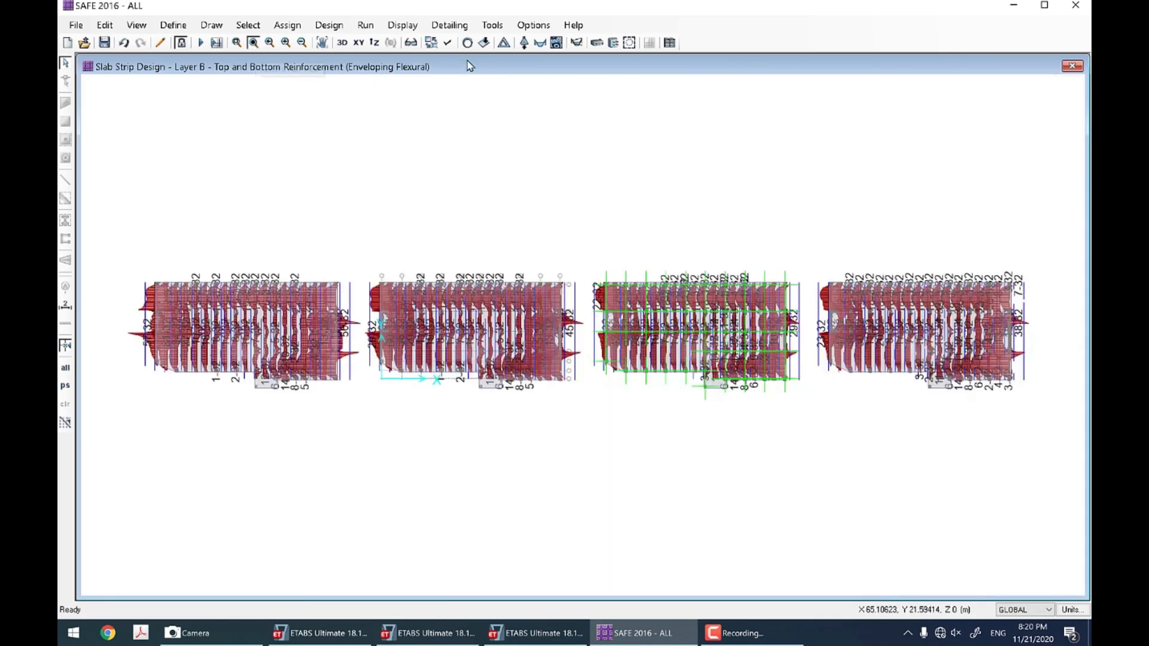
left_click(467, 43)
left_click(342, 42)
scroll(705, 238, "up", 5)
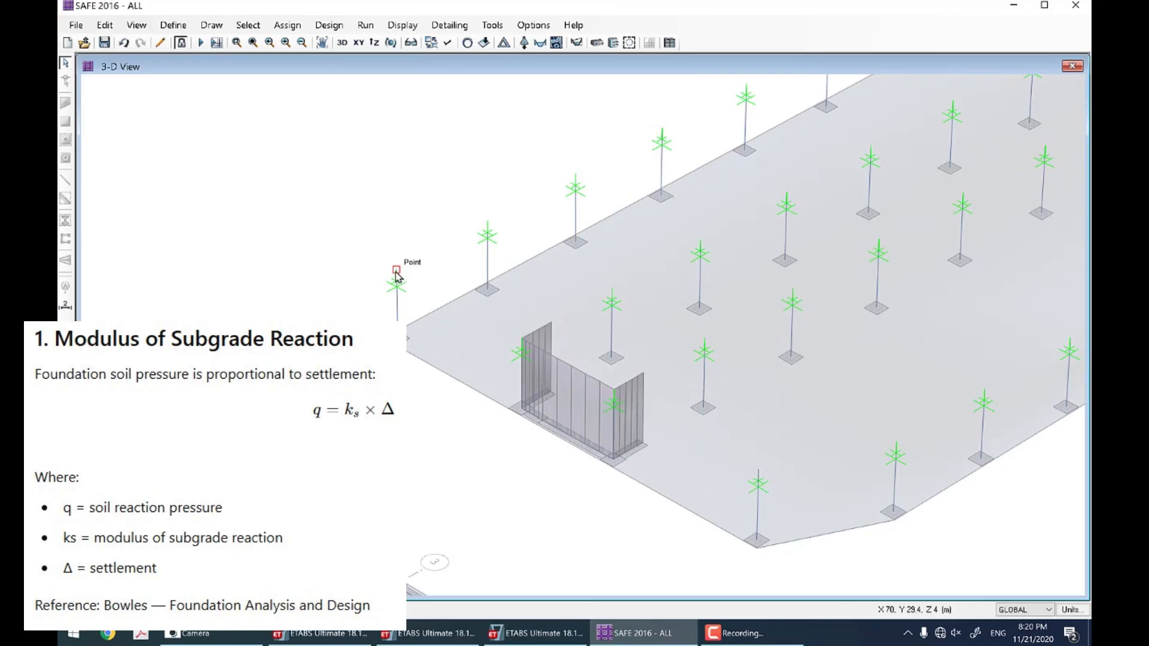
right_click(396, 274)
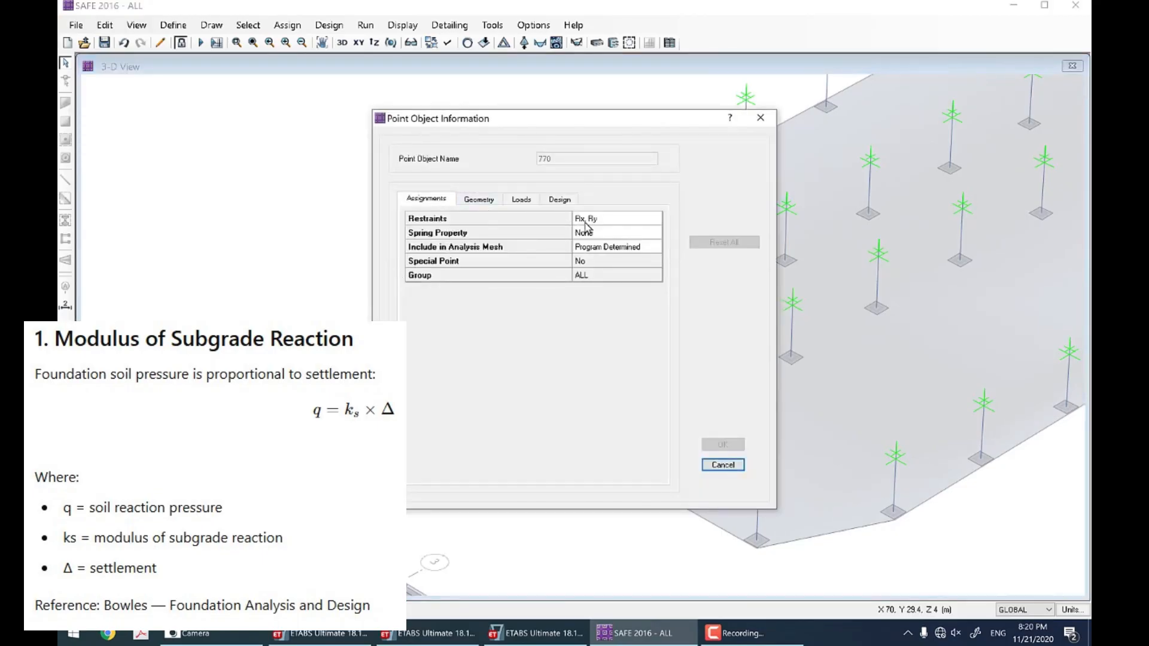
left_click(723, 465)
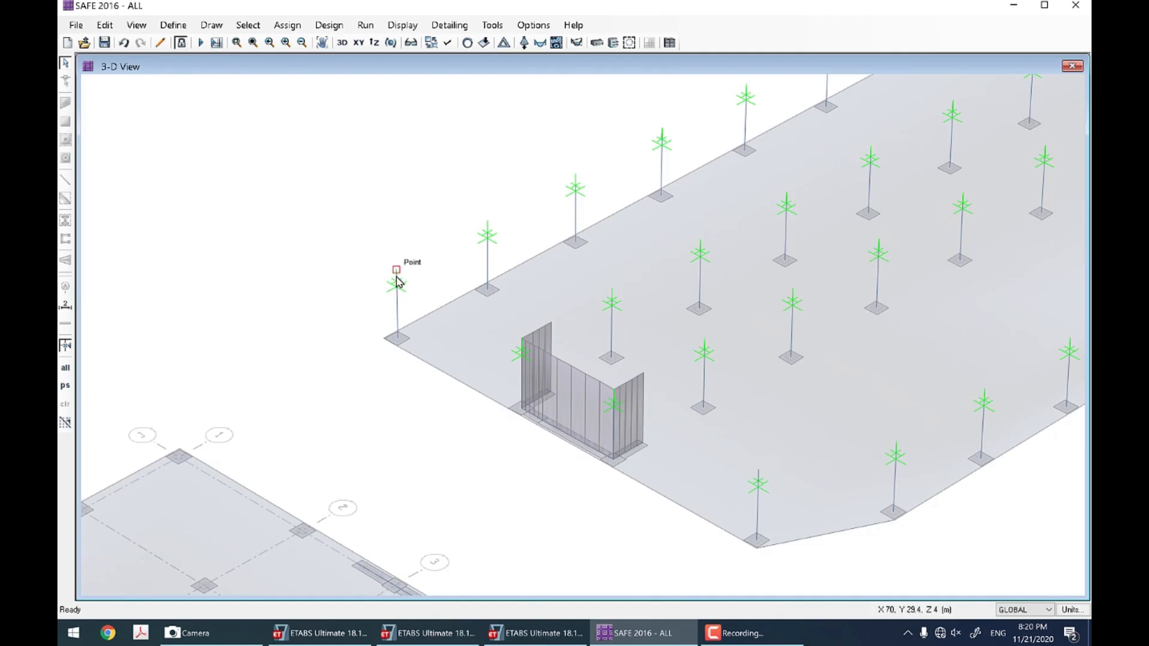
Step: Select the top point of the fourth slab's corner column, check the support assignment commands, and clear the selection
scroll(359, 304, "down", 4)
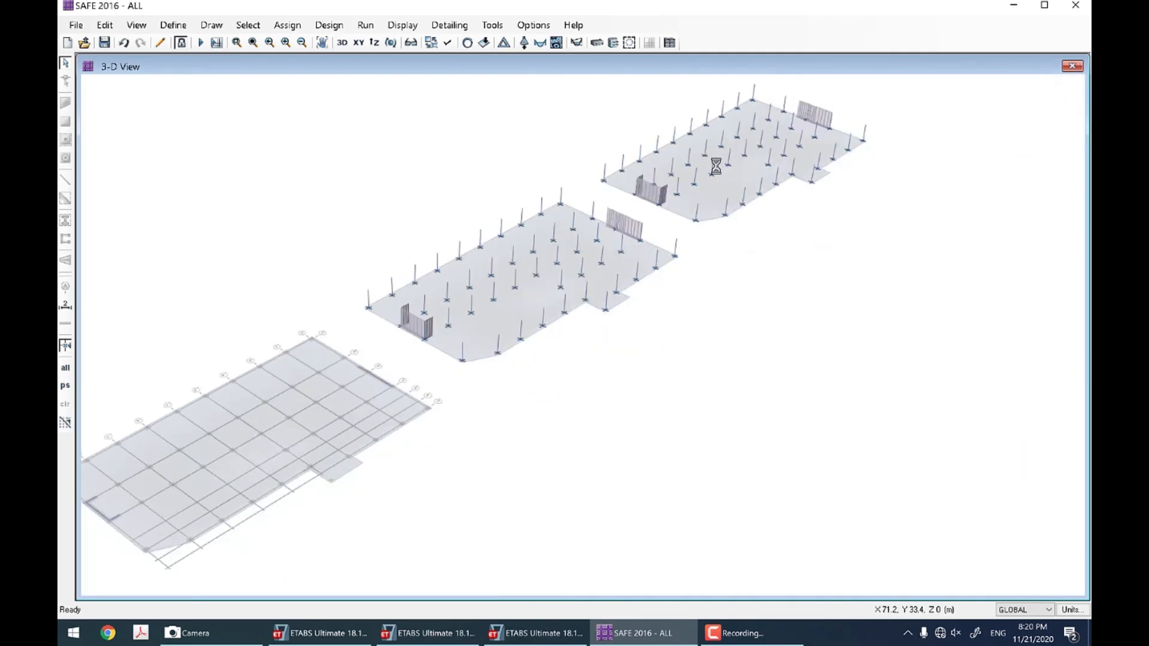
scroll(674, 147, "up", 3)
left_click_drag(397, 207, 437, 248)
left_click(287, 24)
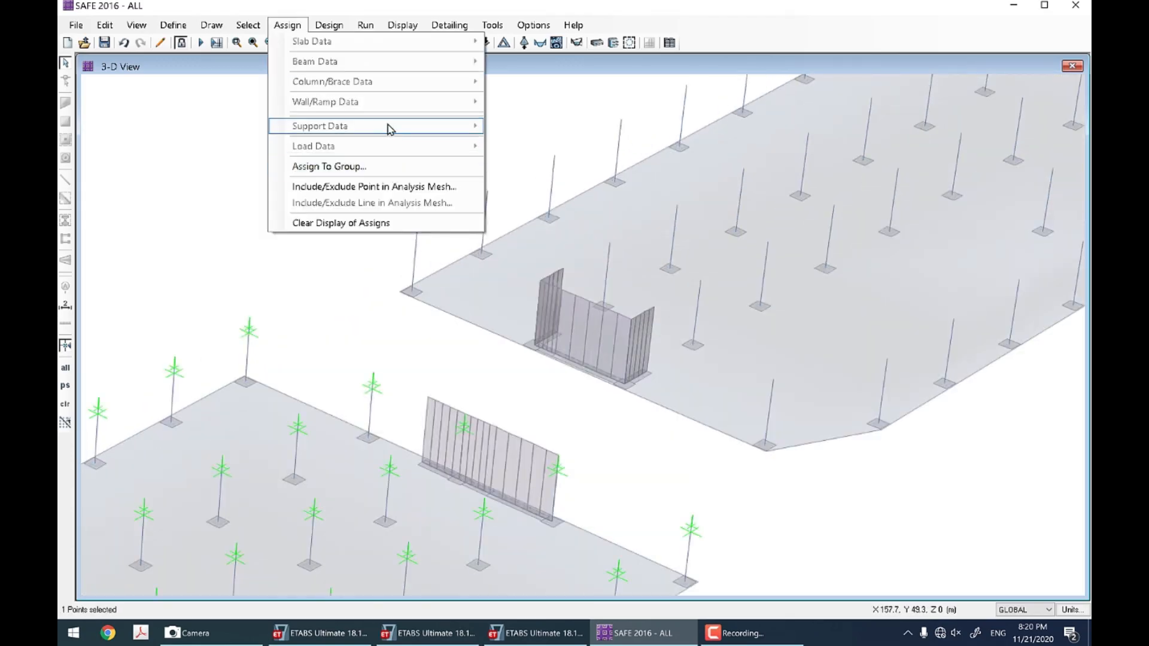
left_click(363, 249)
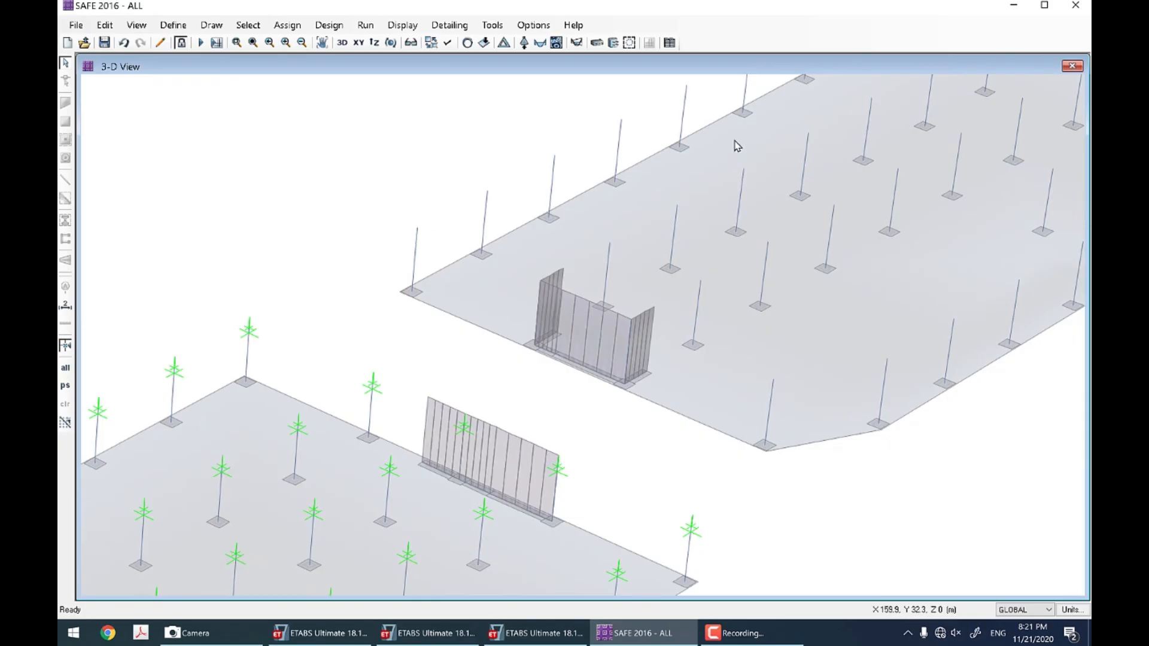
Step: Display the Layer B enveloping flexural reinforcement as size 32 bars in 3-D and inspect it at the fourth slab's corner wall
left_click(523, 44)
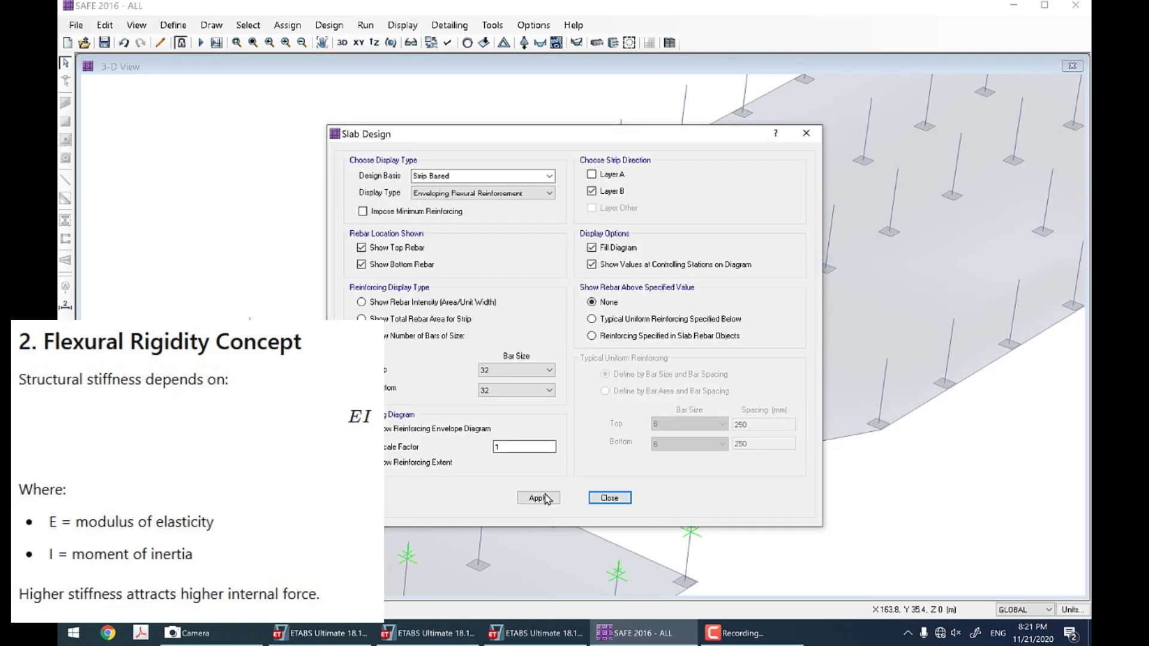
left_click(538, 496)
left_click(601, 496)
scroll(643, 413, "up", 5)
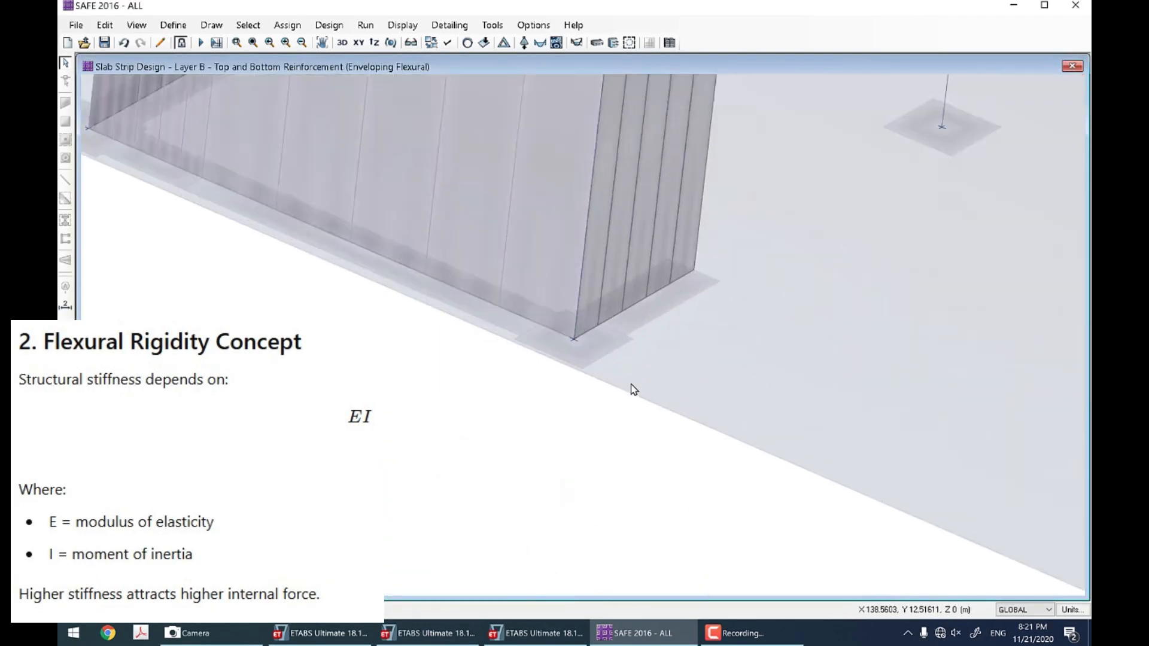
scroll(629, 389, "down", 1)
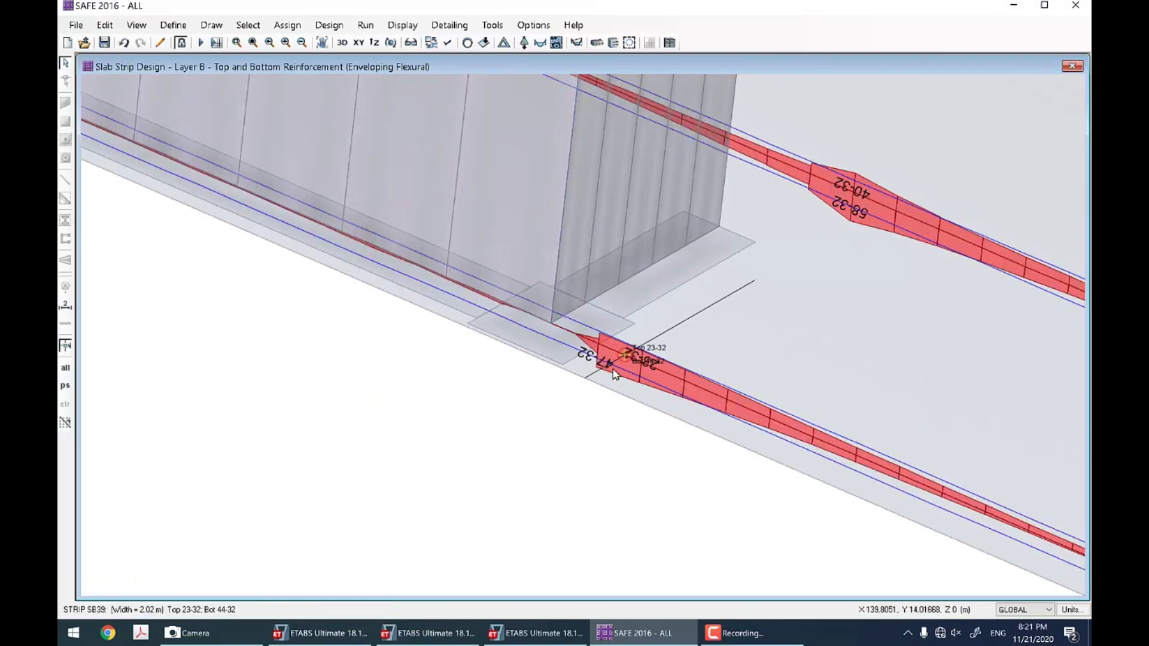
scroll(611, 371, "down", 4)
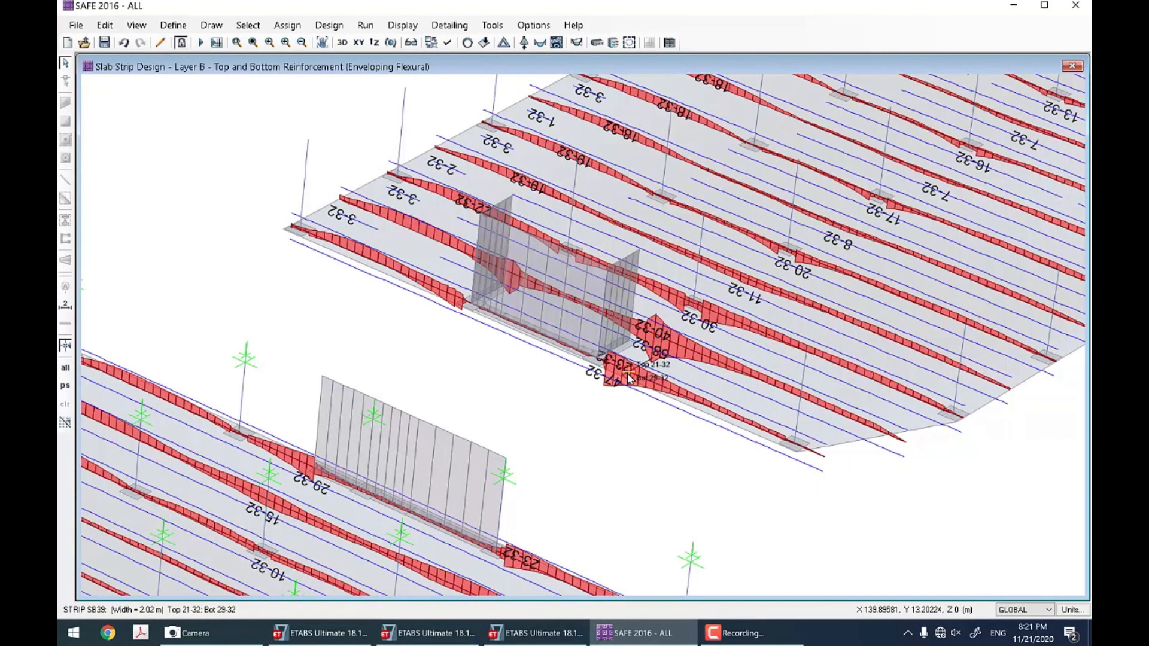
Step: Show the model in plan and inspect the Layer B reinforcement along the second slab's right wall
scroll(629, 379, "down", 5)
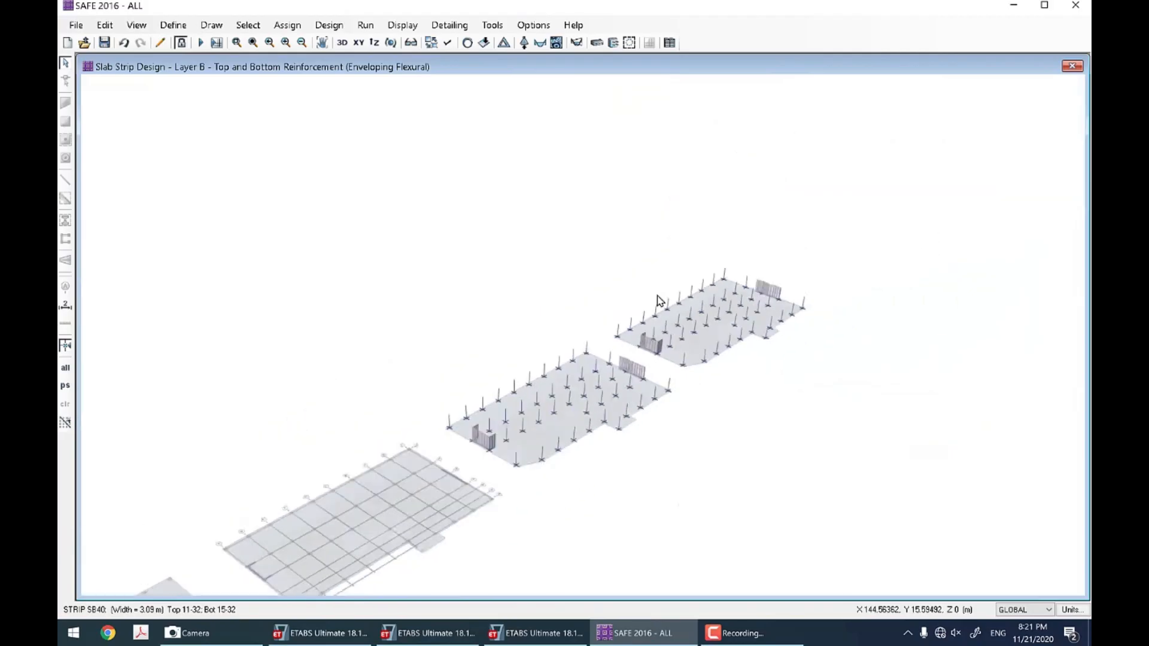
left_click(359, 43)
scroll(770, 341, "up", 3)
scroll(885, 293, "up", 4)
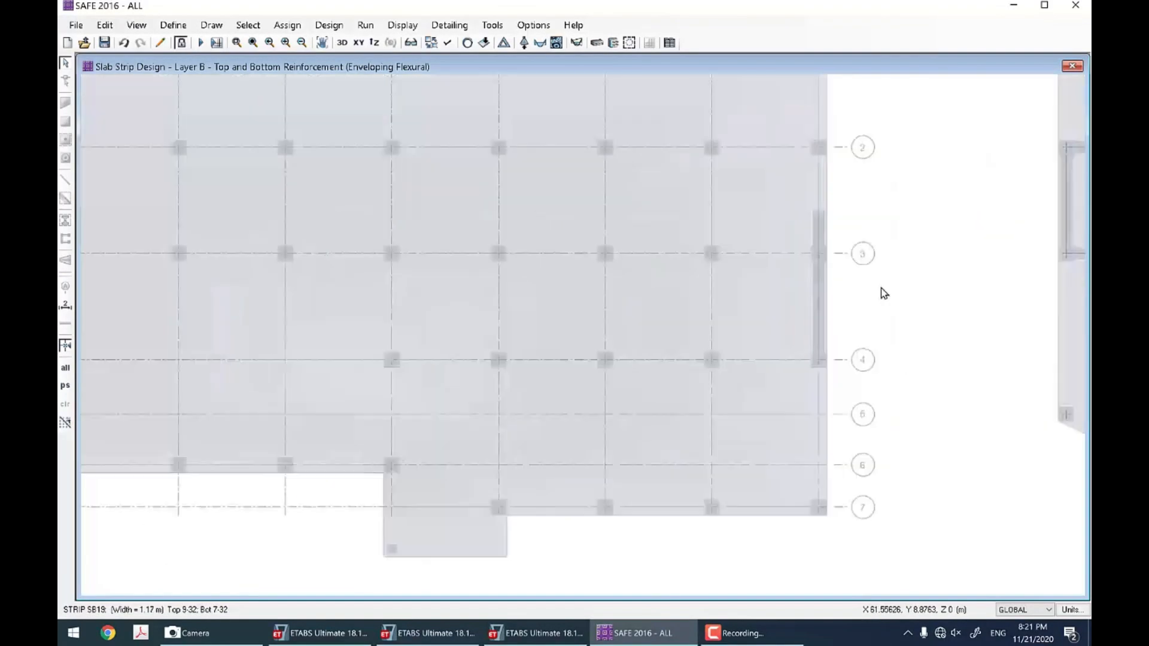
scroll(885, 293, "up", 2)
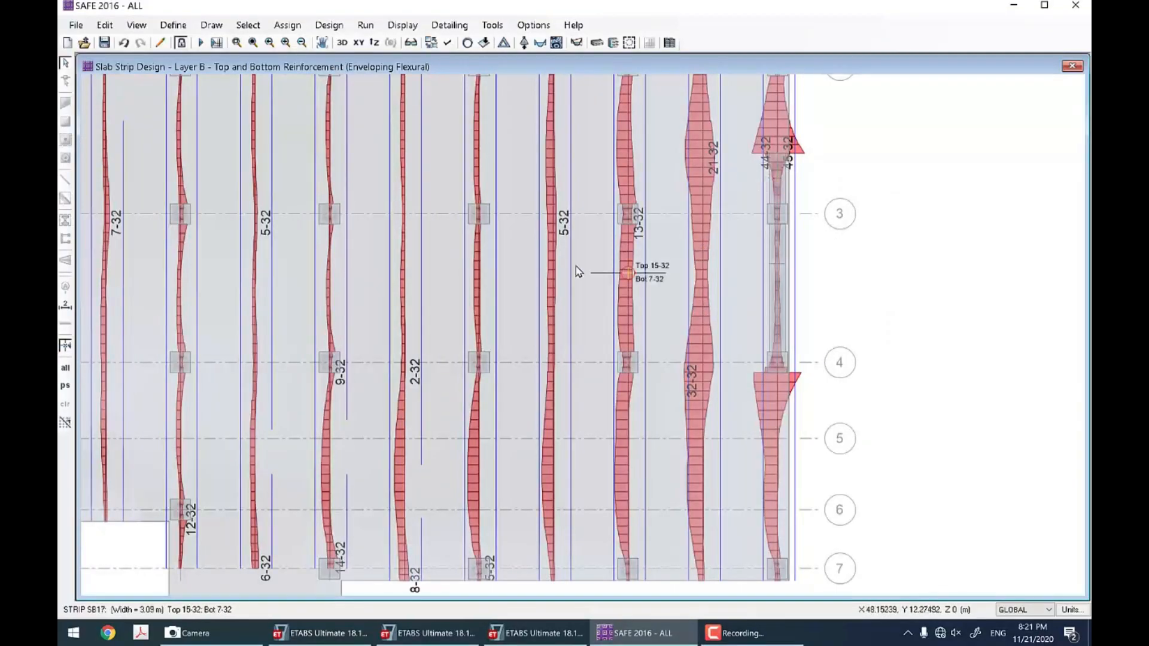
Step: Inspect the Layer B strip reinforcement at the right walls of the third and fourth slabs in plan
scroll(577, 270, "down", 5)
scroll(846, 272, "up", 2)
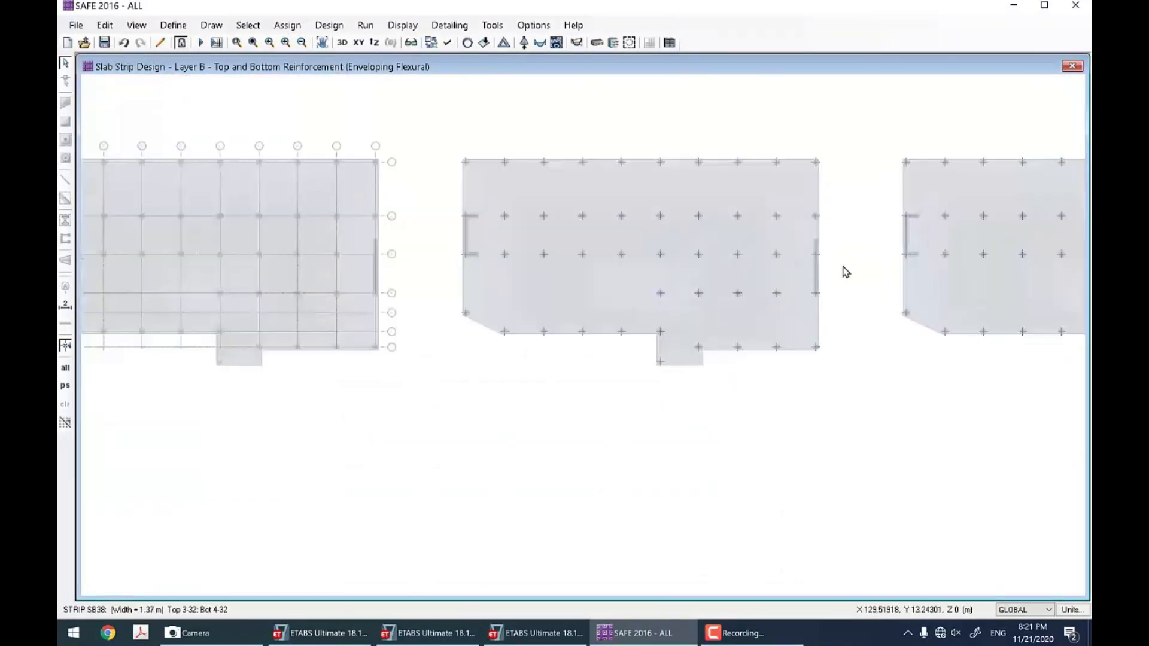
scroll(841, 271, "up", 4)
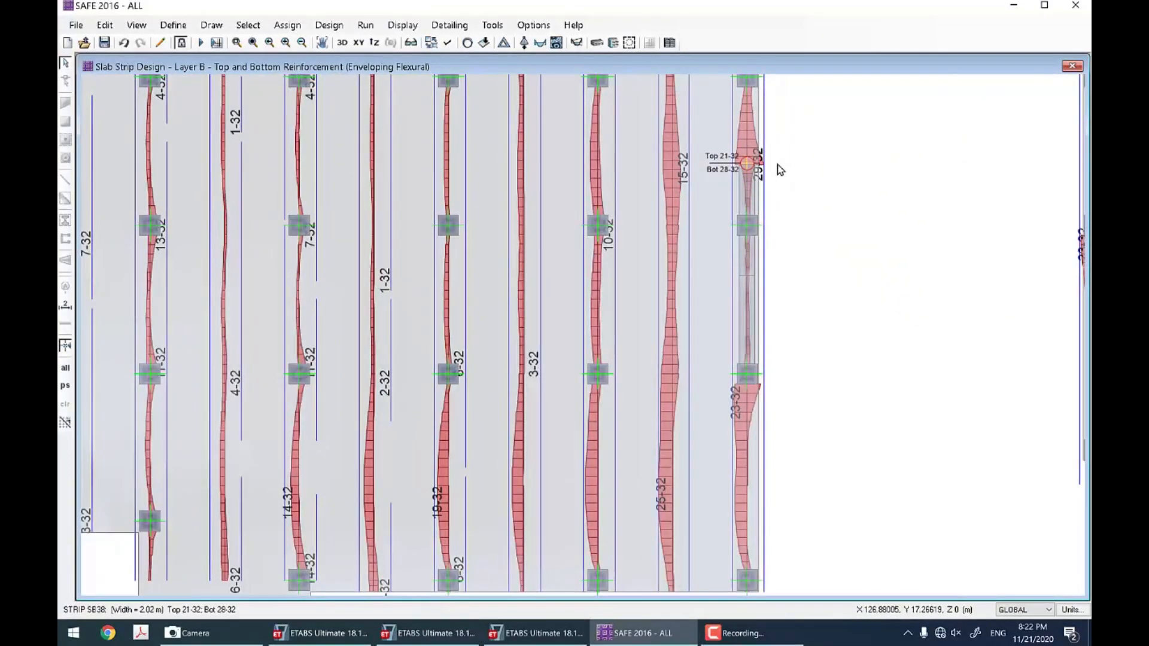
scroll(688, 272, "down", 5)
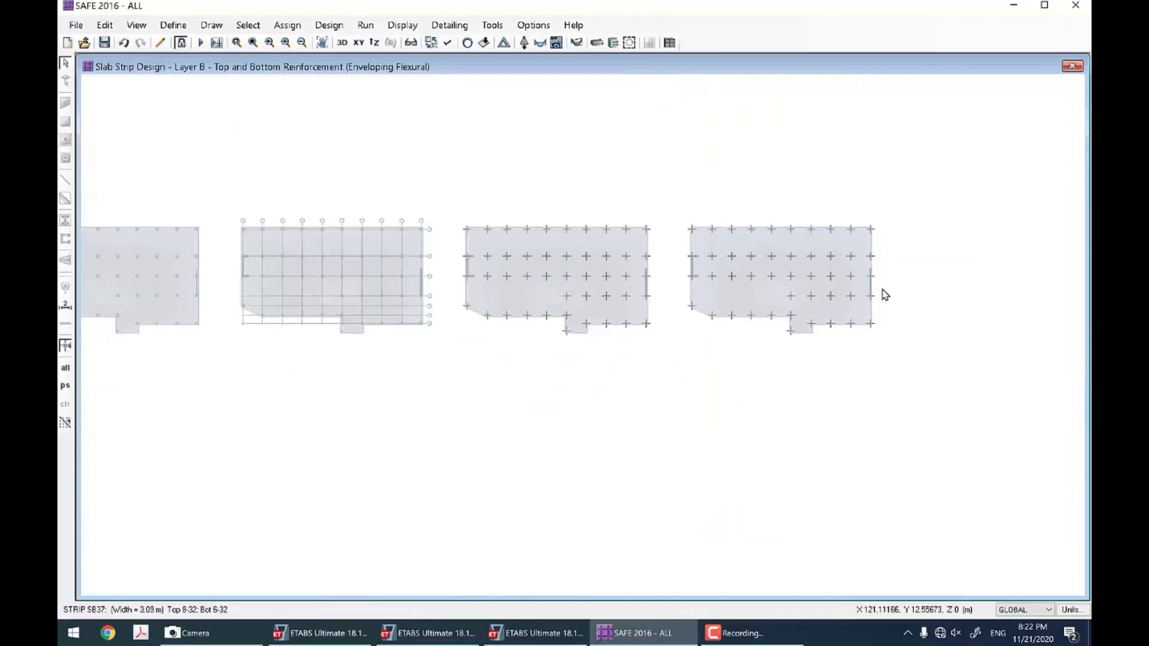
scroll(796, 278, "up", 5)
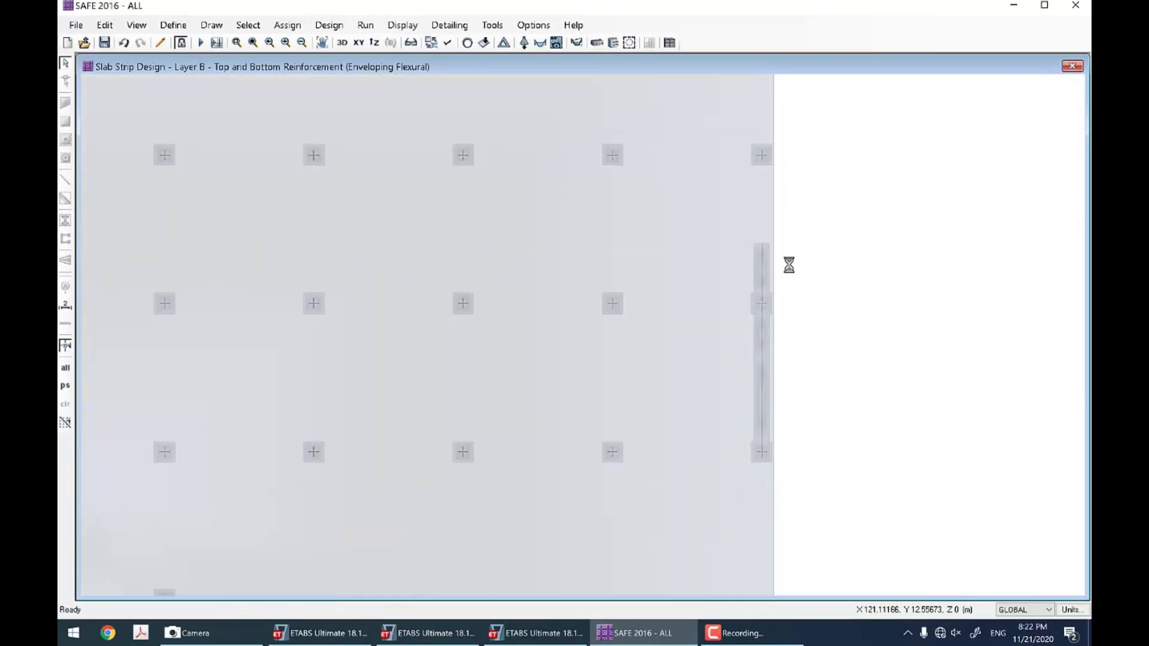
scroll(793, 316, "down", 4)
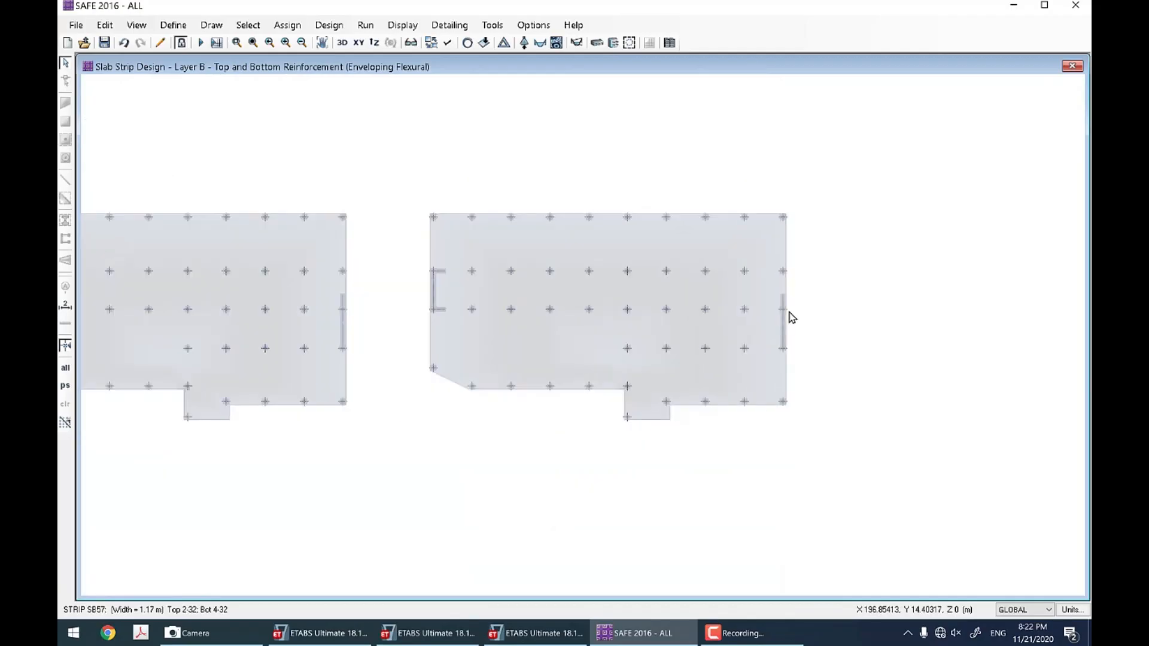
Step: Show the undeformed model in plan and examine the third slab beside the second slab's right edge
left_click(467, 43)
scroll(688, 207, "down", 3)
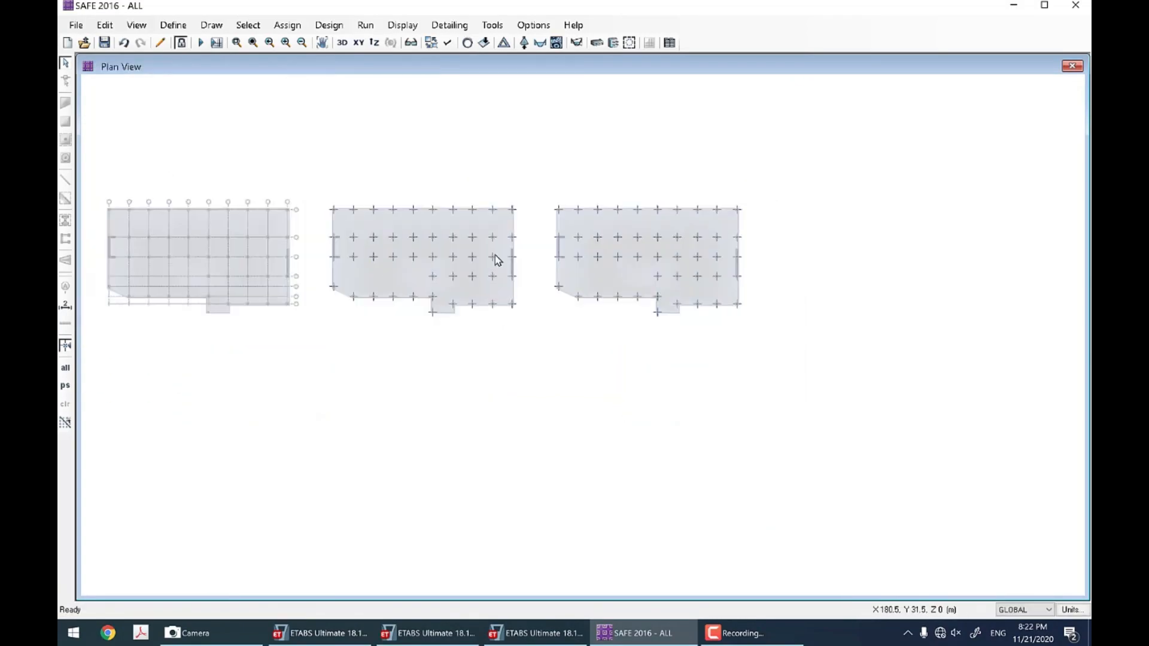
scroll(278, 275, "up", 3)
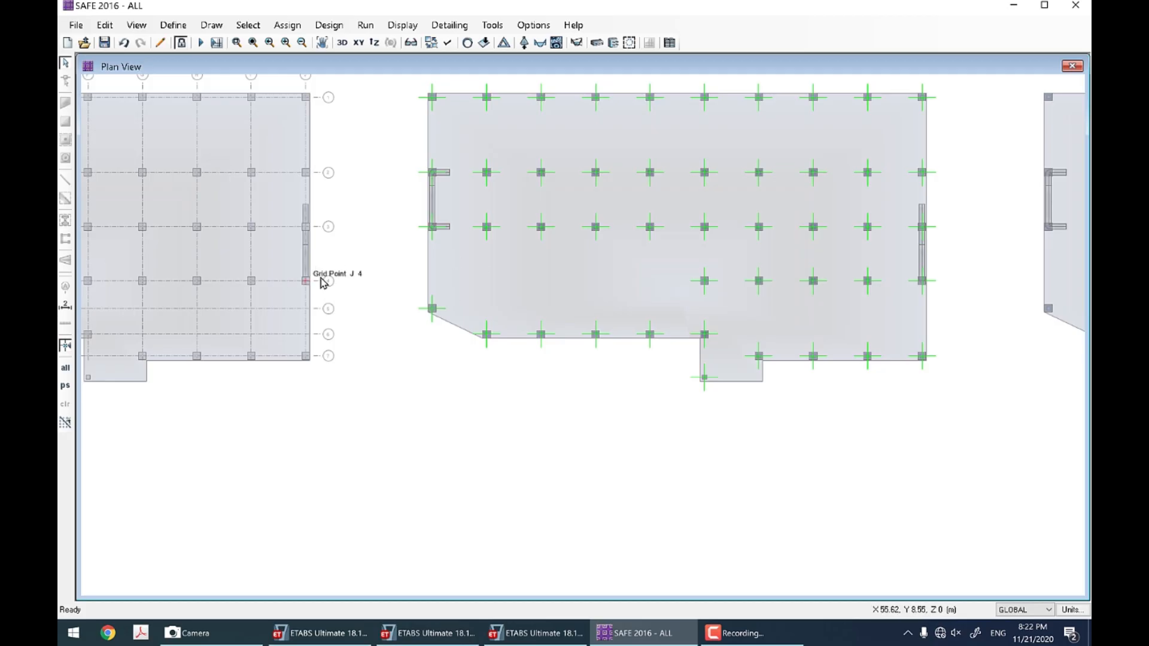
Step: Switch to the ETABS model SMF2+shear20+foundation-1 and examine the supports at the base of the corner shear wall
left_click(343, 639)
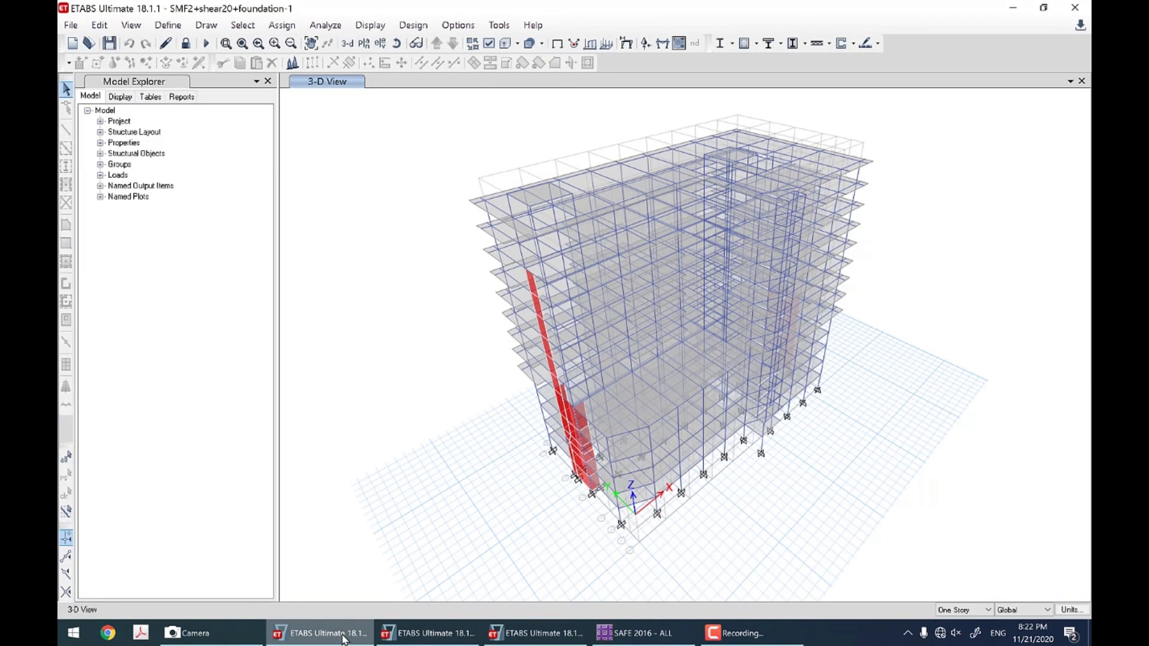
scroll(662, 486, "up", 4)
scroll(557, 470, "down", 1)
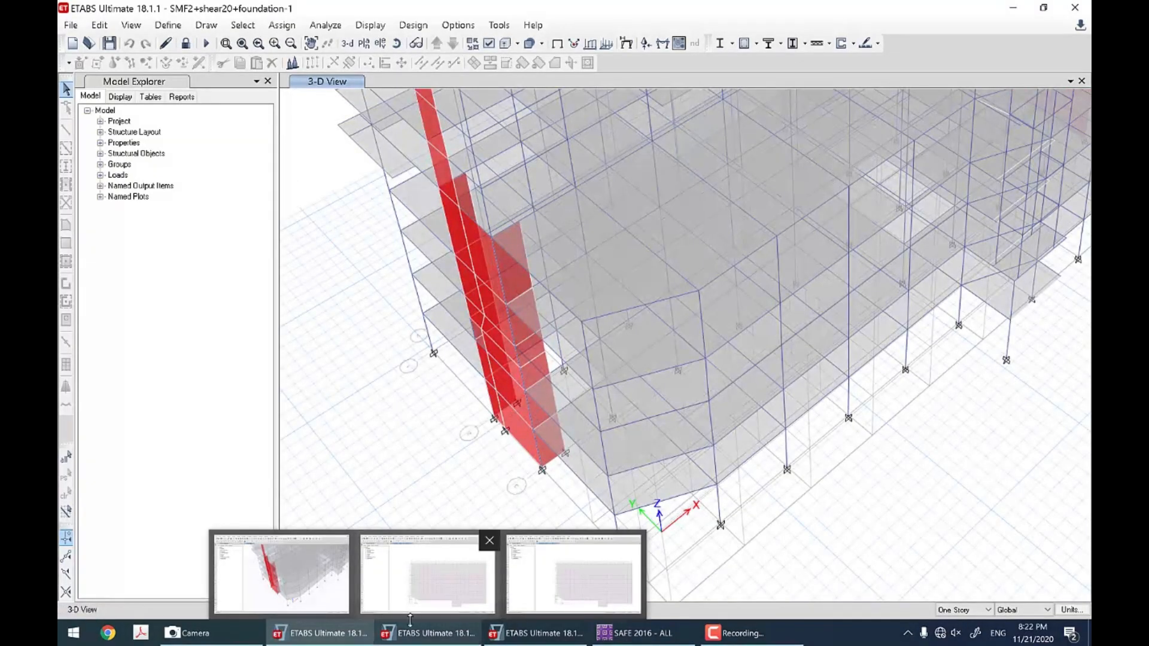
Step: Switch to the ETABS model SMF2+shear20+foundation2, show it in 3-D and examine the foundation slab at the building corner
left_click(426, 564)
left_click(348, 43)
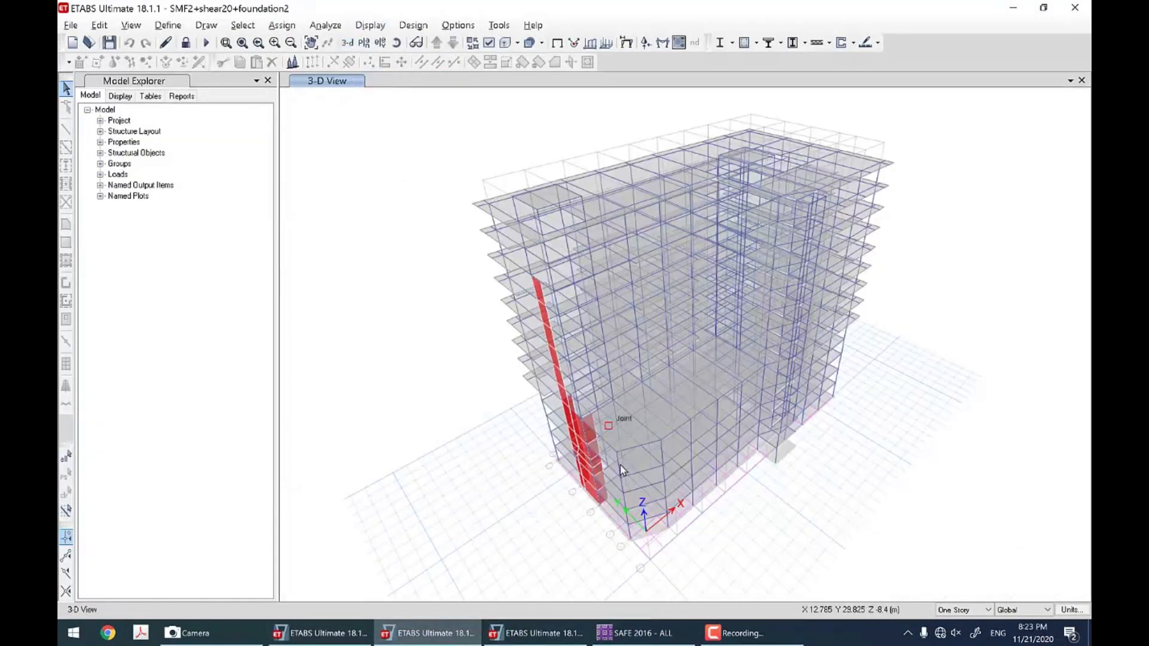
scroll(646, 443, "up", 5)
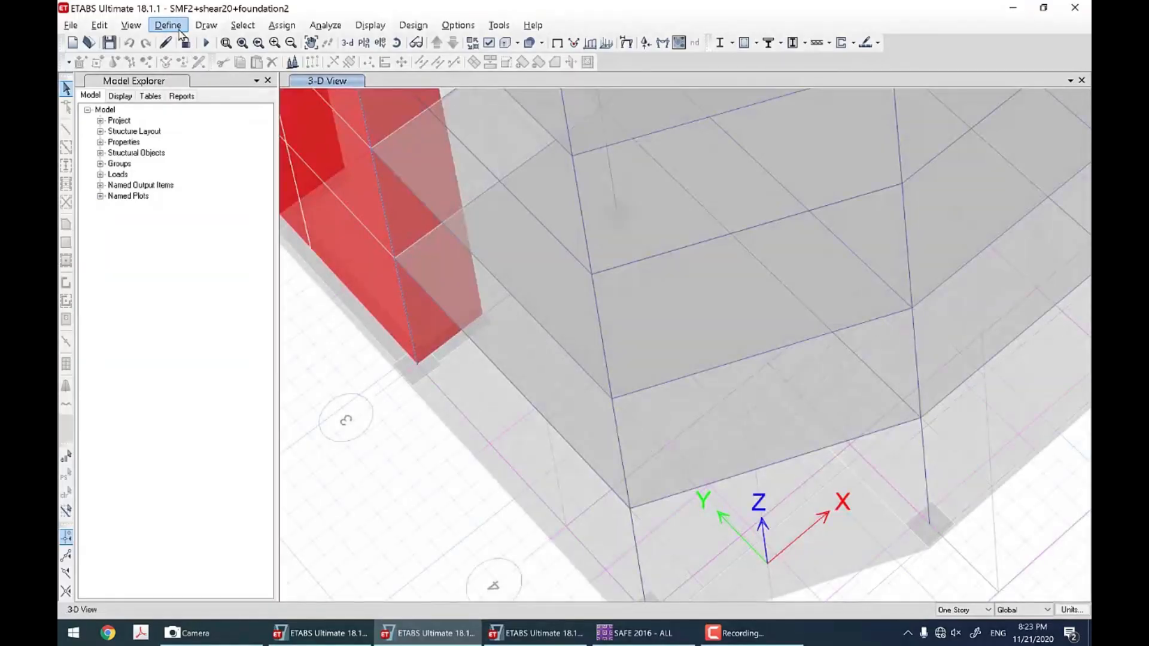
Step: Review the FOUNDATION slab section's material, modeling type and thickness without changing them
left_click(168, 25)
mouse_move(204, 62)
left_click(413, 97)
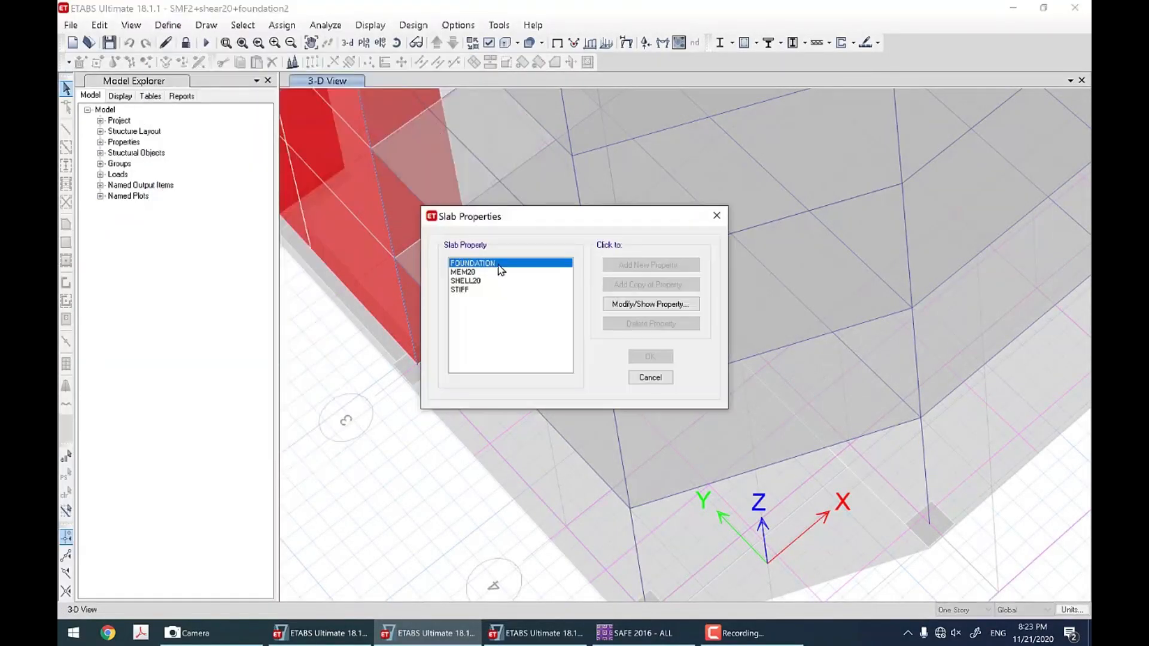
left_click(651, 304)
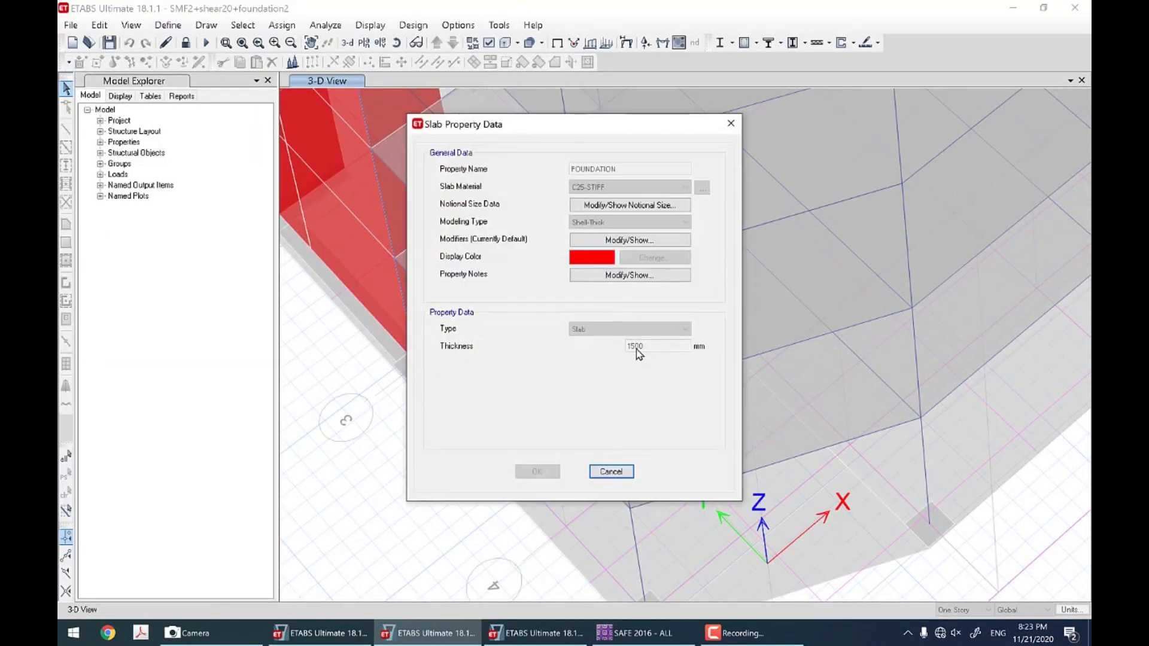
left_click(611, 471)
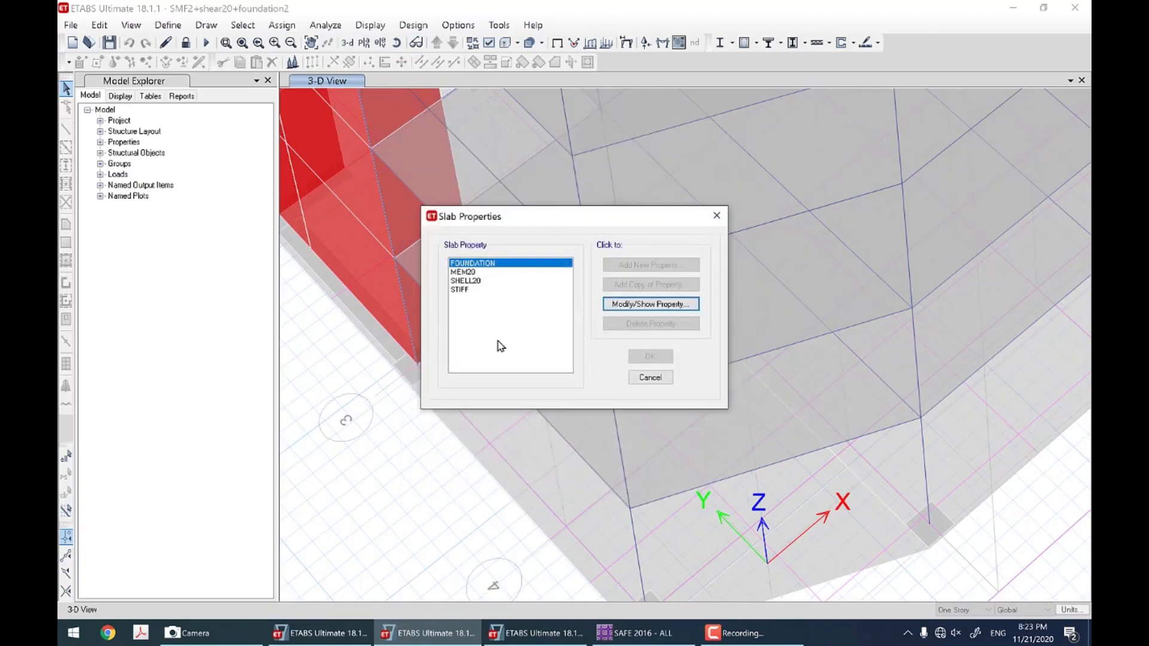
Step: Review the STIFF slab section's property data and its stiffness modification factors, and close the slab properties
left_click(470, 292)
left_click(651, 305)
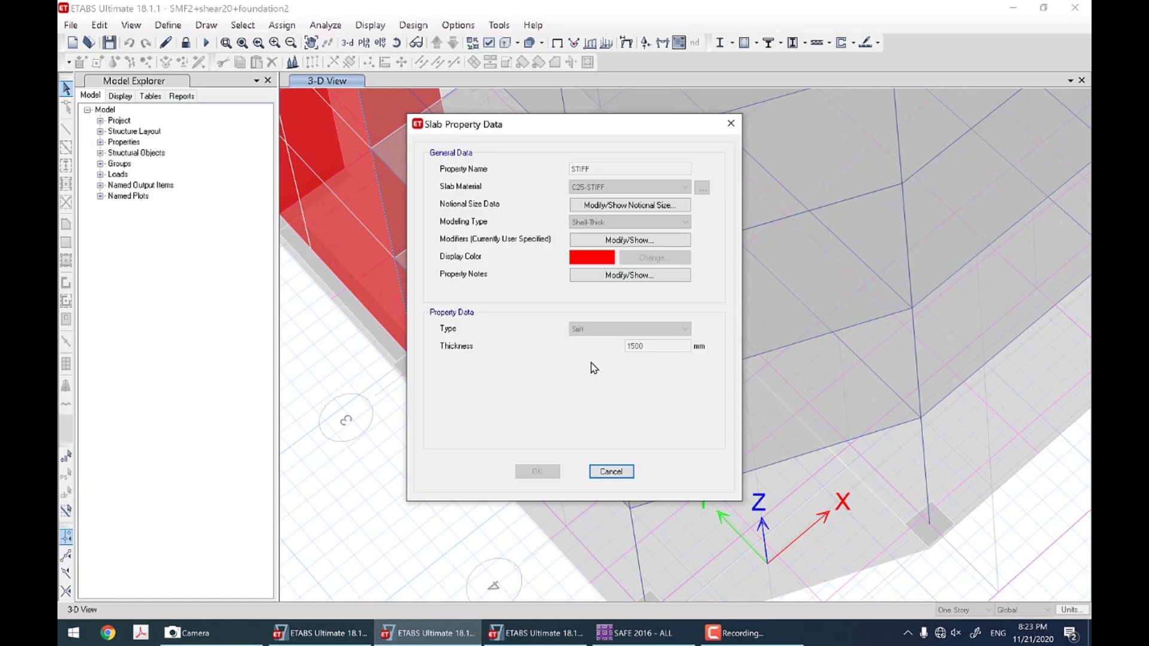
left_click(627, 240)
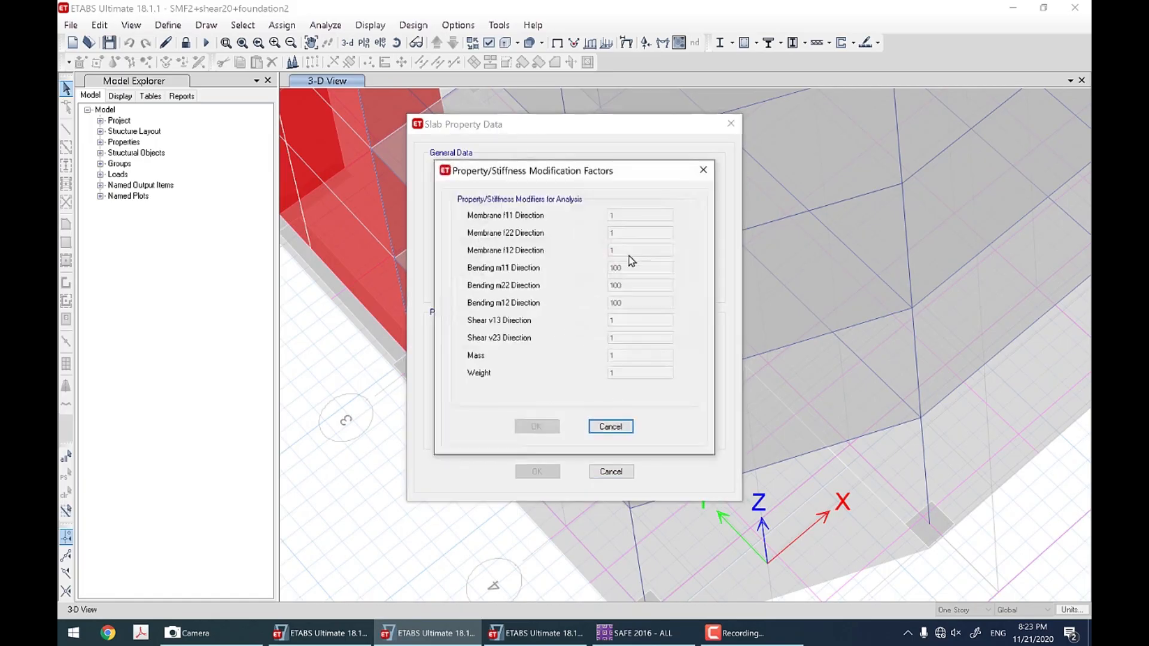
left_click(611, 426)
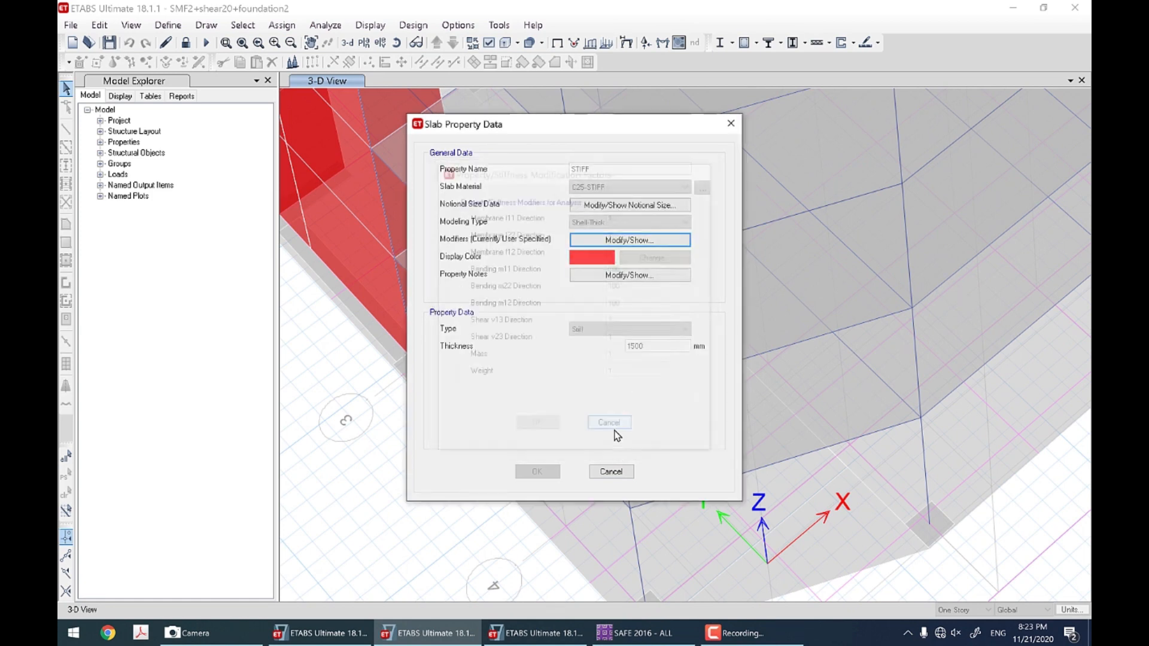
left_click(611, 471)
left_click(627, 377)
Step: Show the Base plan view and select the foundation slab shells between grids B and G
left_click(364, 42)
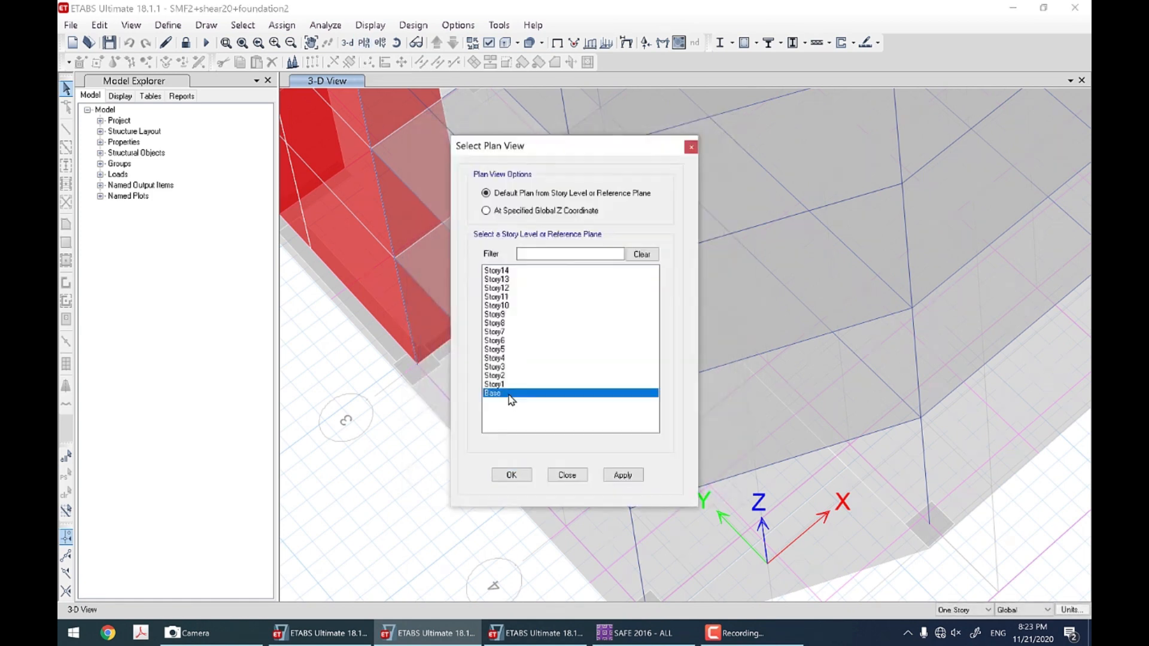
left_click(511, 475)
left_click(773, 293)
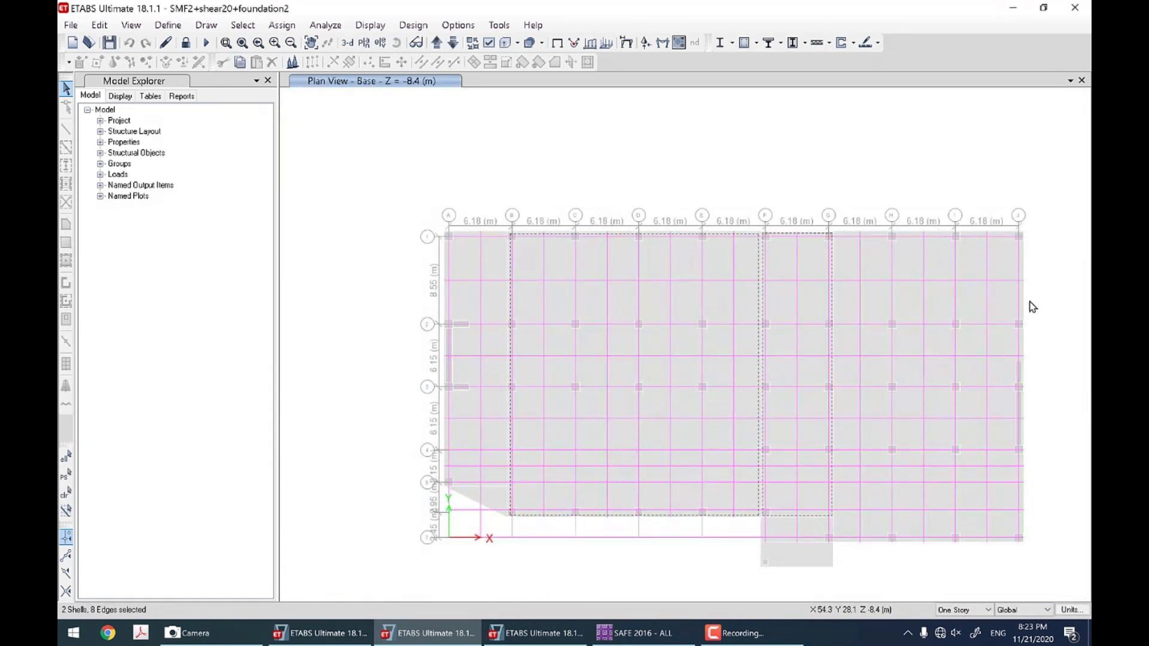
Step: Check the list of defined area spring properties and clear the foundation slab selection
left_click(168, 25)
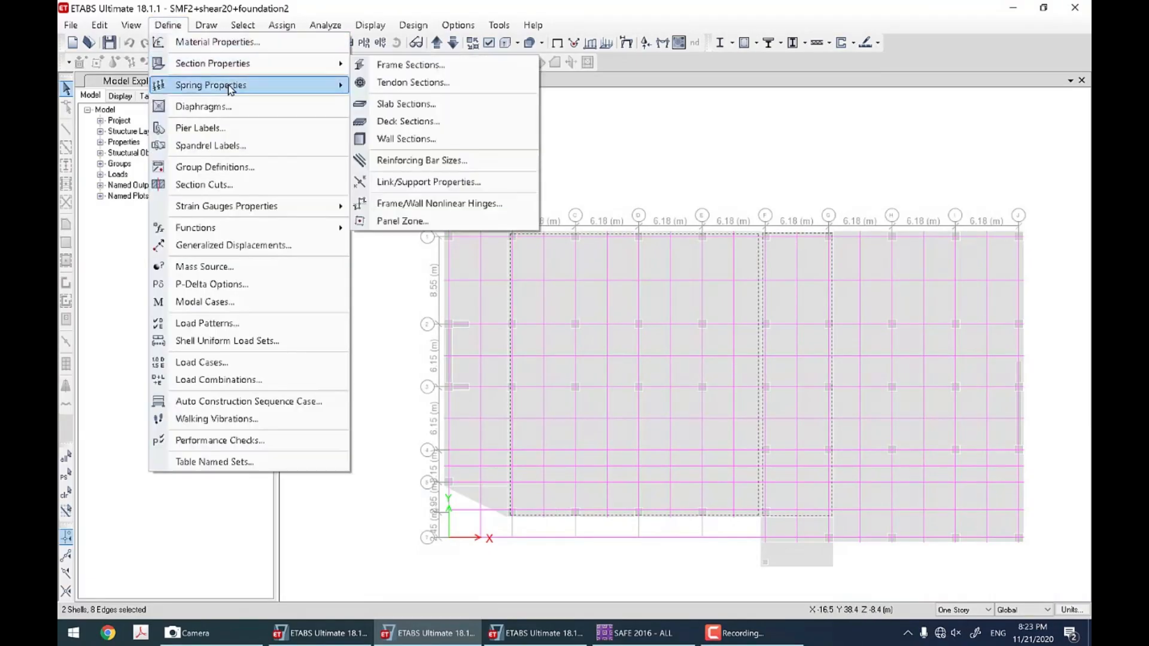
mouse_move(323, 85)
left_click(437, 121)
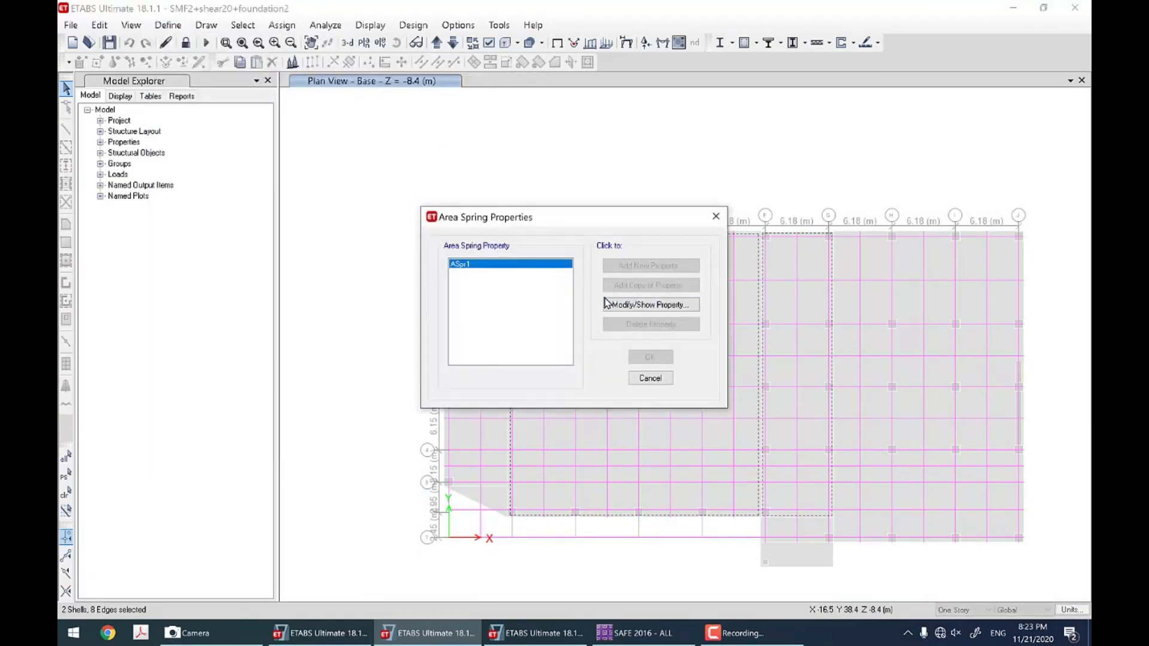
left_click(649, 377)
left_click(743, 301)
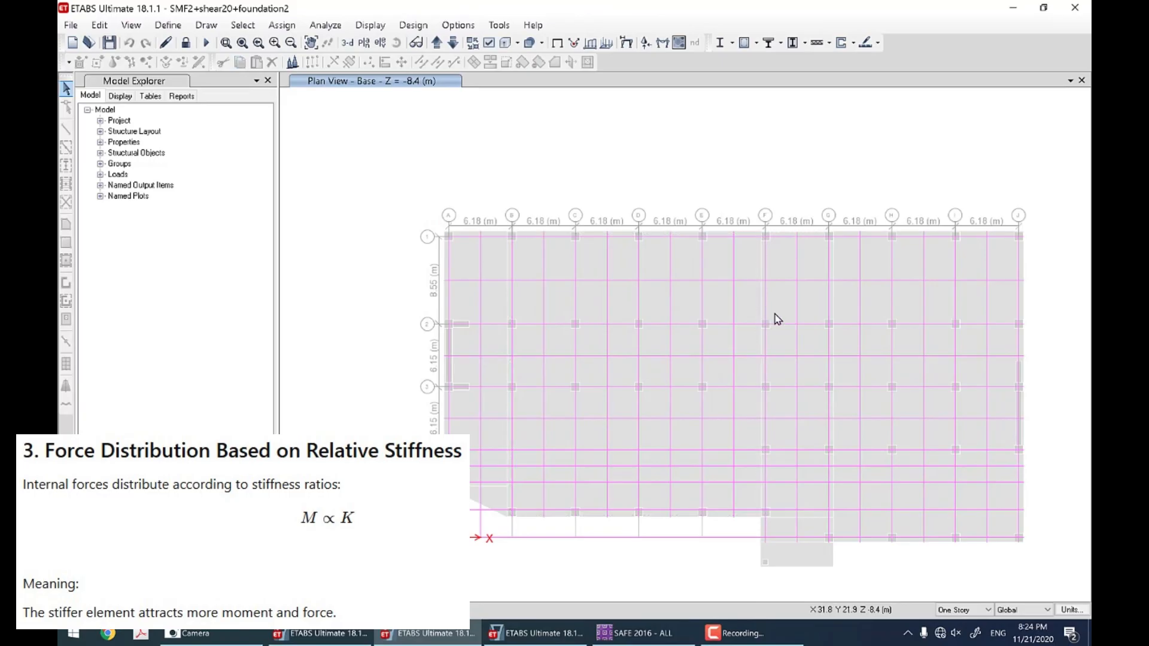
Step: Compare the base of the corner shear wall in 3-D between the foundation2 and foundation-1 models
left_click(347, 43)
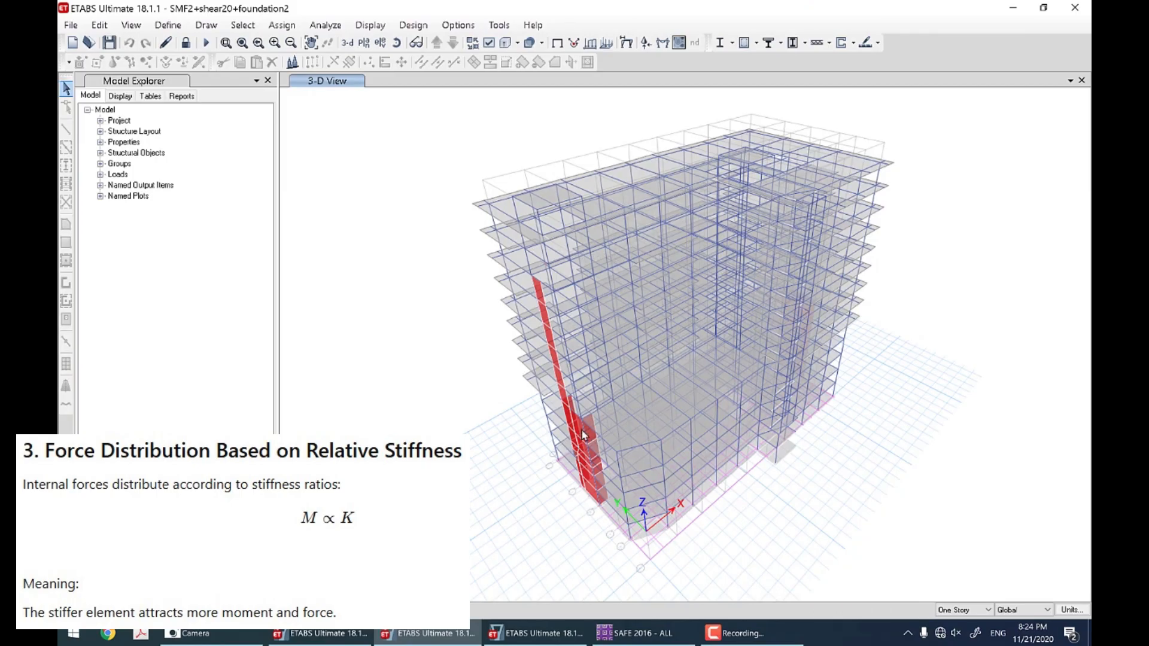
scroll(580, 429, "up", 6)
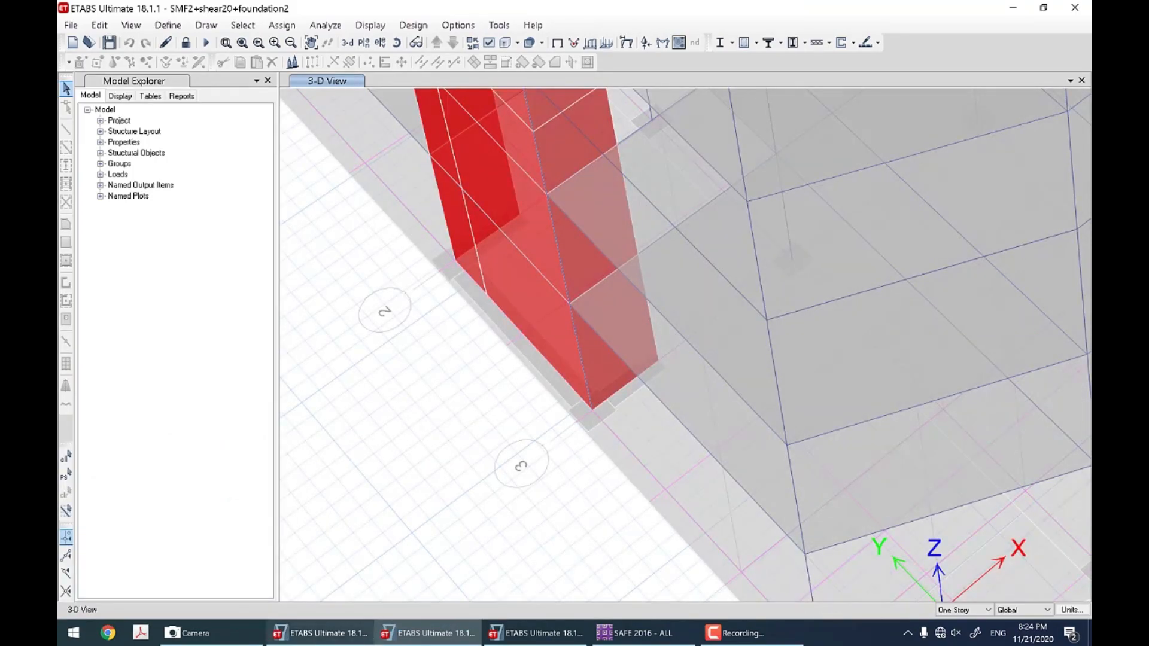
left_click(429, 633)
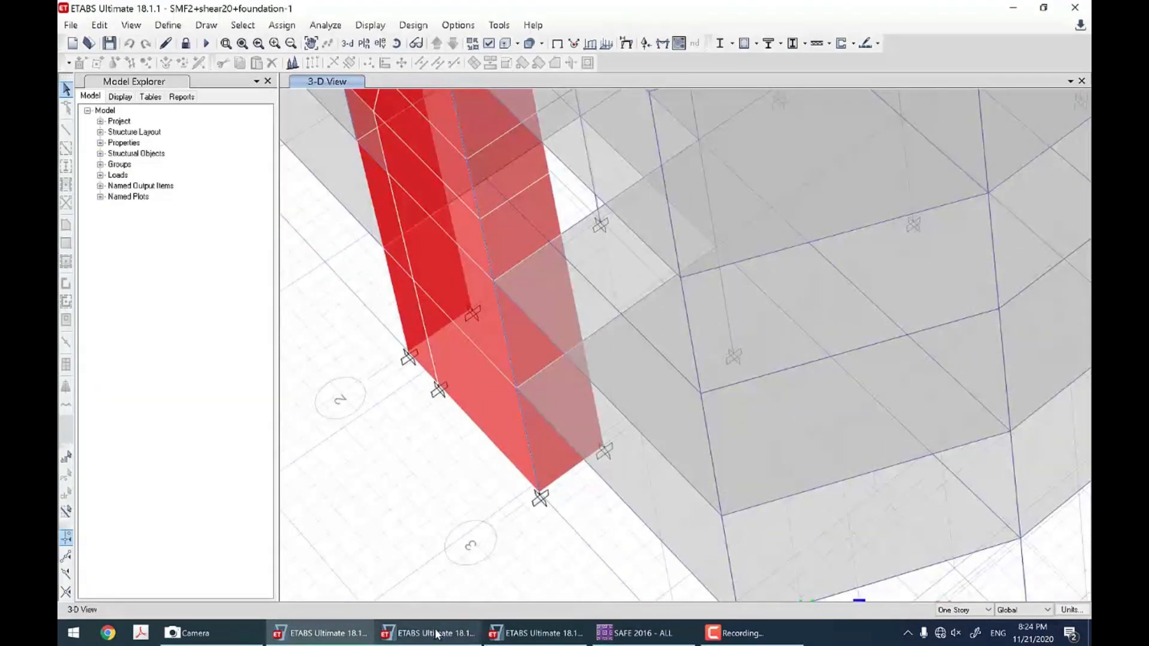
left_click(435, 633)
scroll(641, 407, "down", 6)
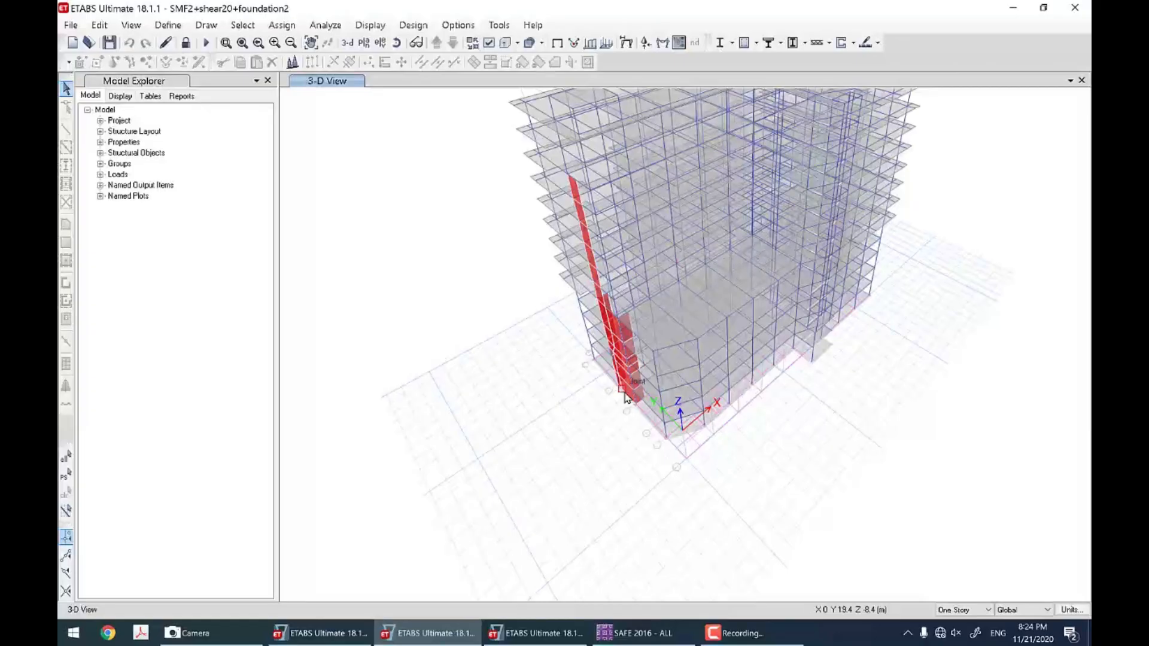
scroll(626, 395, "up", 6)
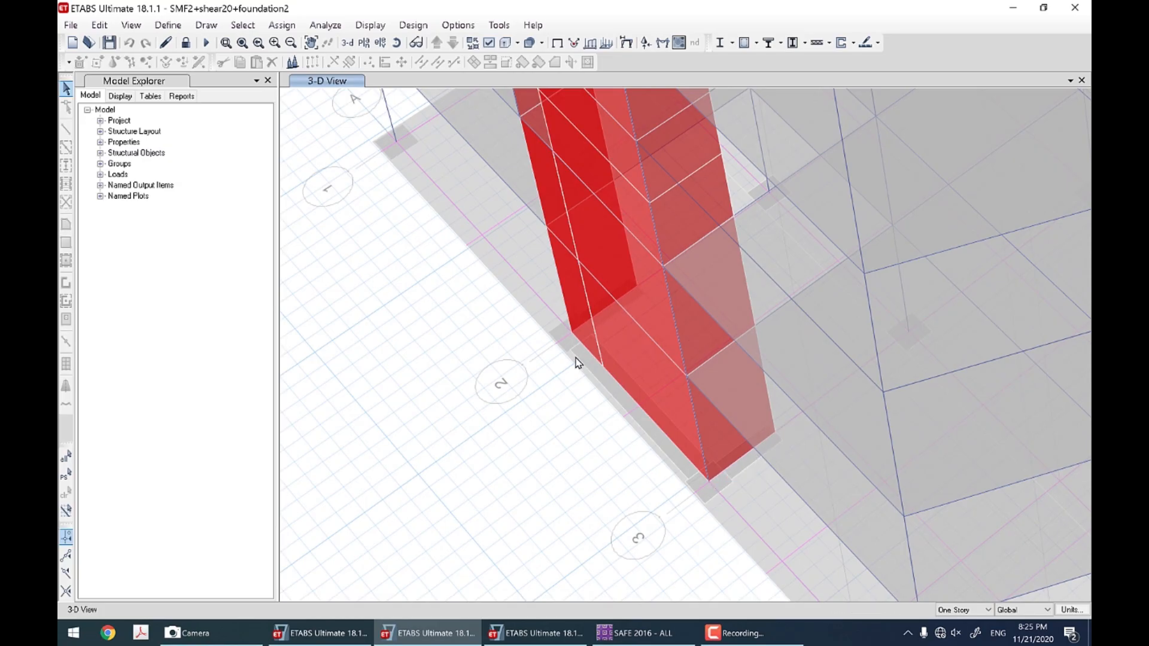
Step: Review the C25-STIFF material's weight, mass and modulus of elasticity, and close the material definitions unchanged
left_click(168, 25)
left_click(212, 40)
left_click(489, 302)
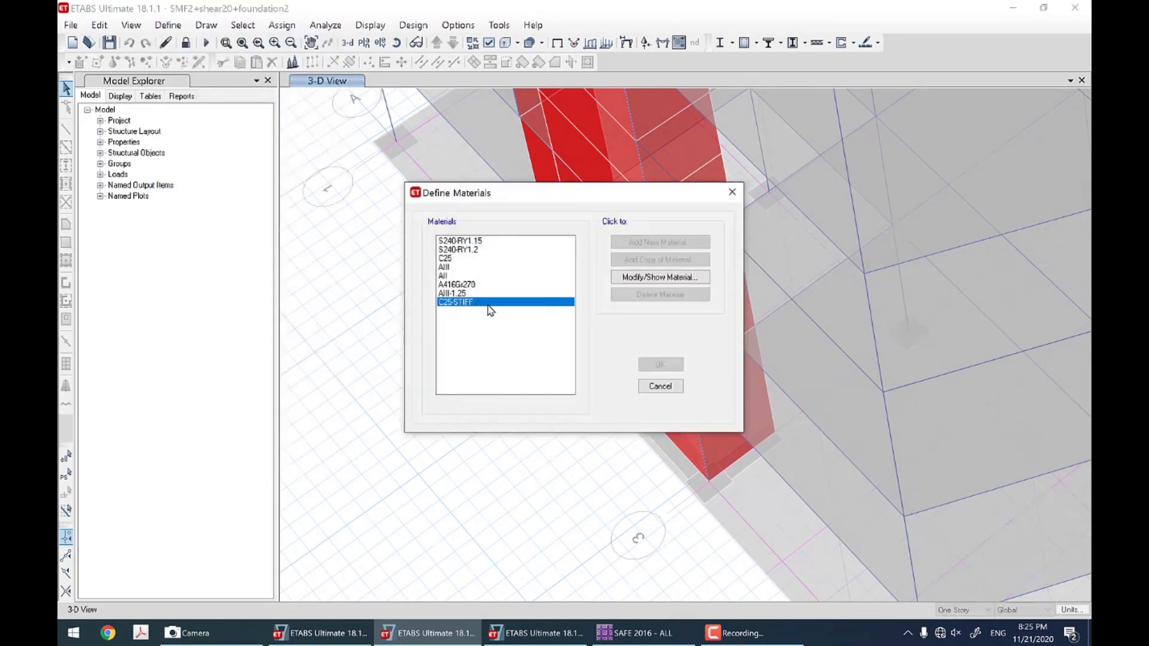
left_click(449, 259)
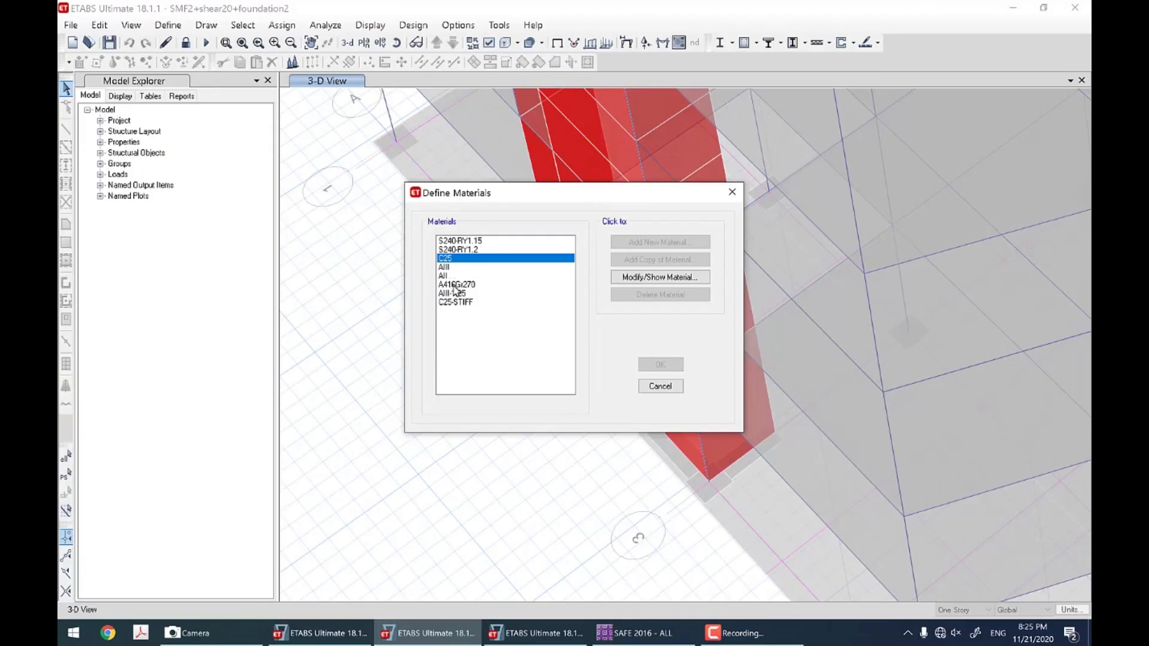
left_click(460, 302)
left_click(660, 277)
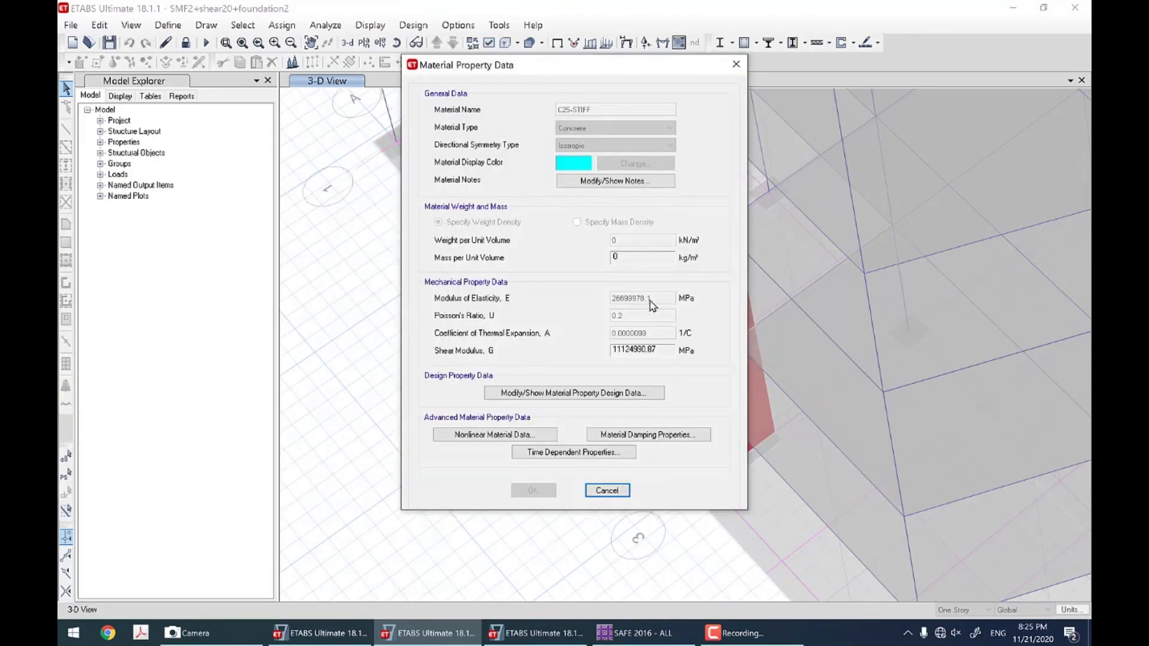
left_click(607, 490)
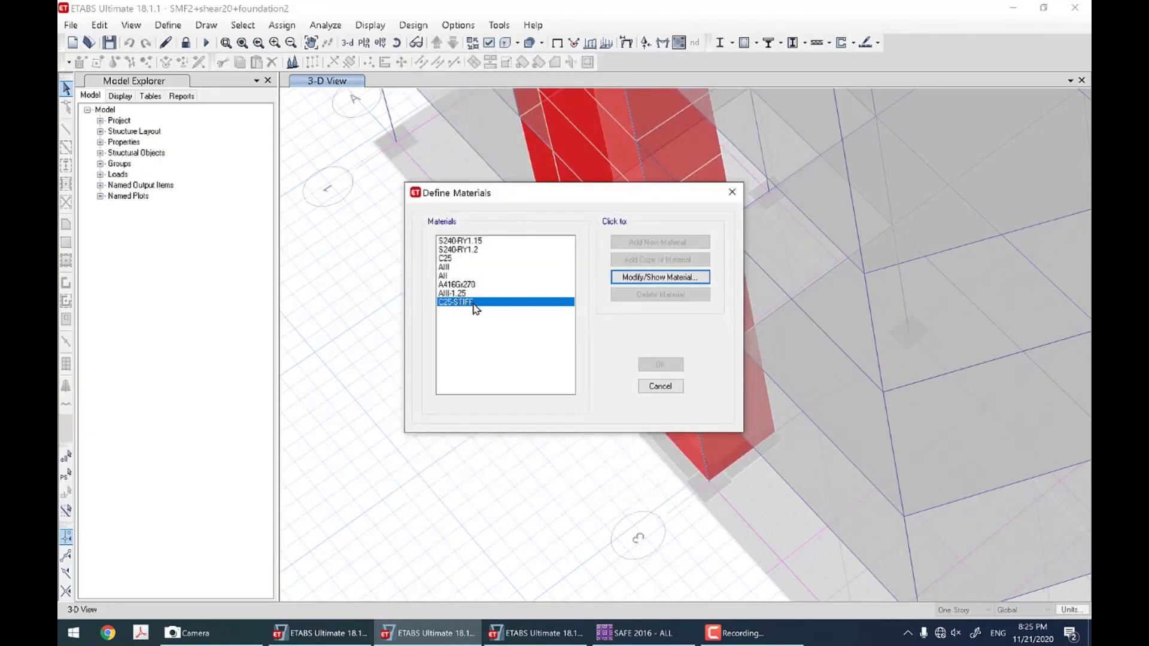
left_click(661, 386)
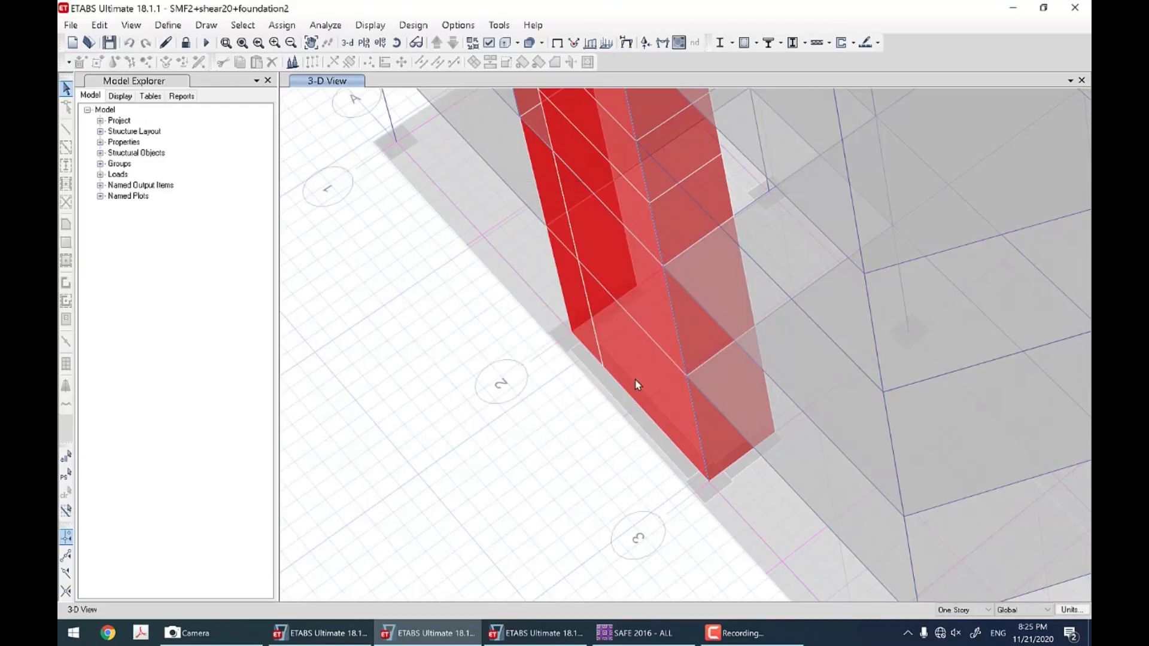
Step: Review the FOUNDATION slab section's material, modelling type and thickness, check another slab section, and close the slab properties unchanged
left_click(168, 25)
mouse_move(211, 66)
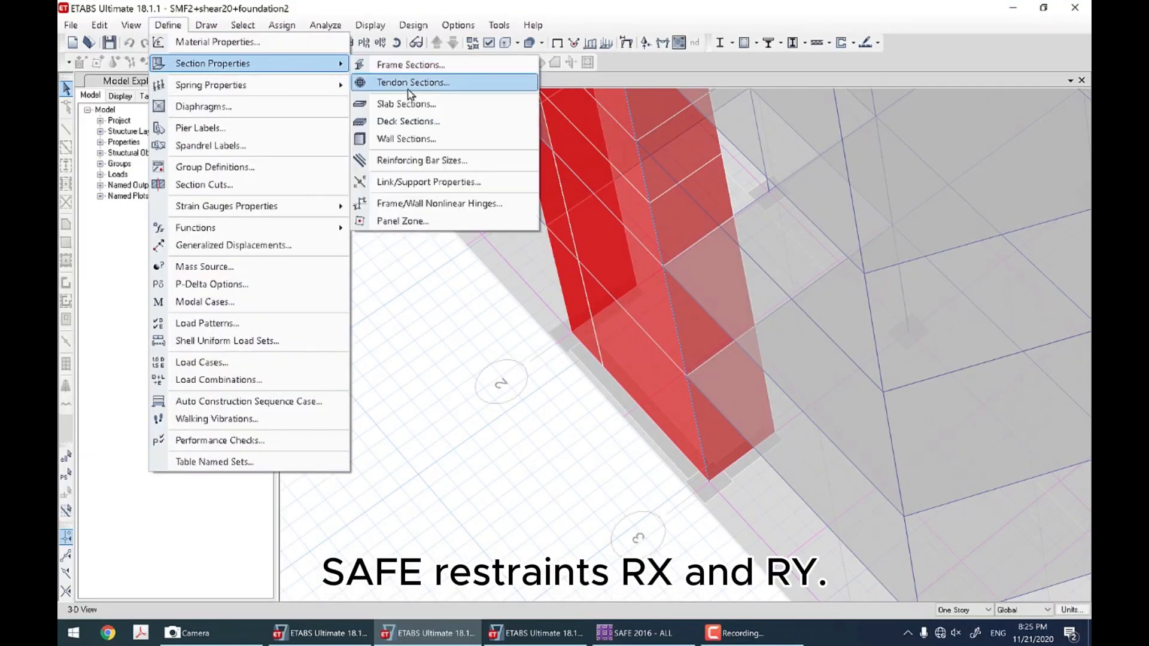
left_click(386, 103)
left_click(644, 303)
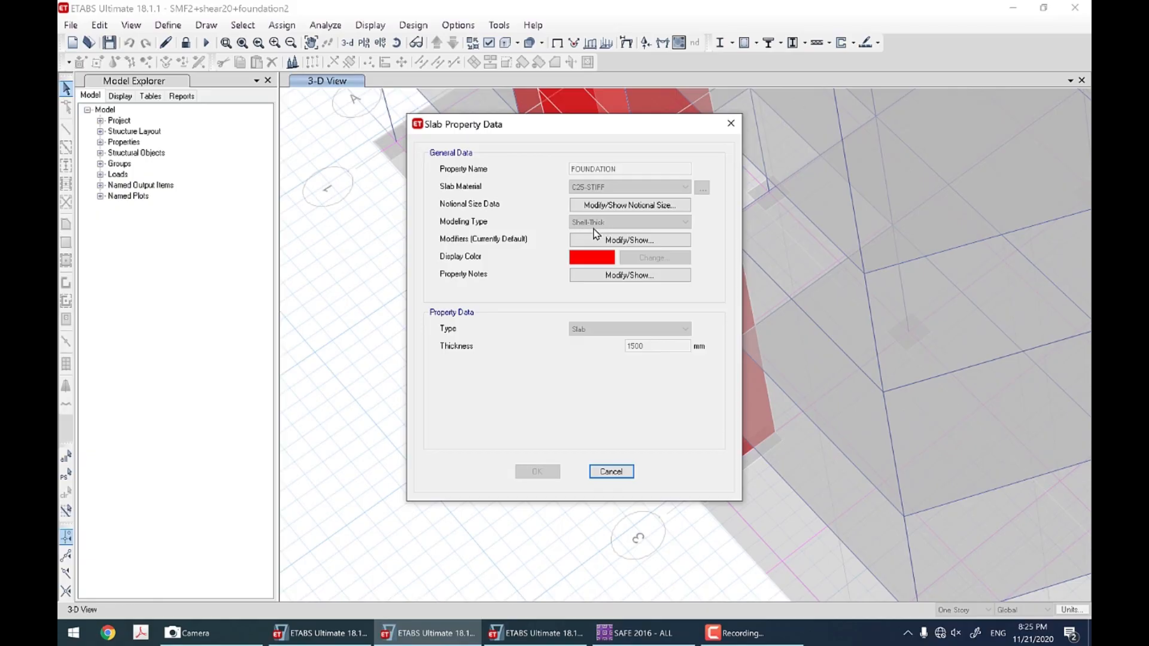
left_click(619, 473)
left_click(473, 292)
left_click(643, 302)
left_click(612, 473)
left_click(644, 376)
Step: Set the model's consistent units to cm for length and kgf for force
left_click(168, 26)
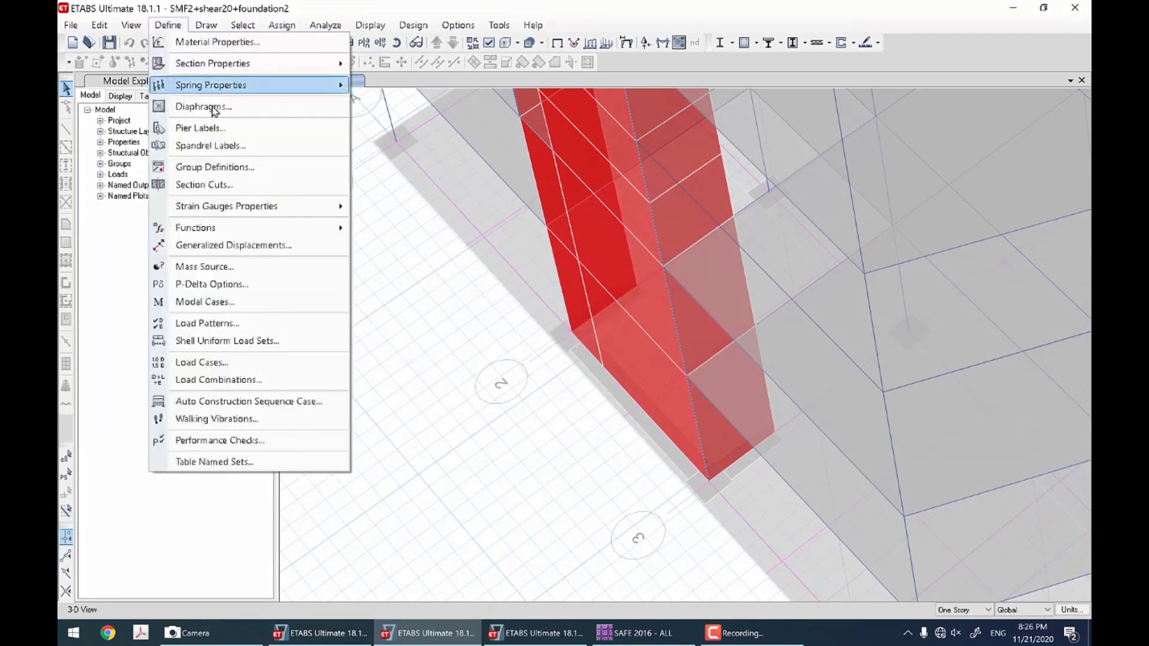
mouse_move(259, 87)
left_click(1071, 610)
left_click(1029, 588)
left_click(607, 194)
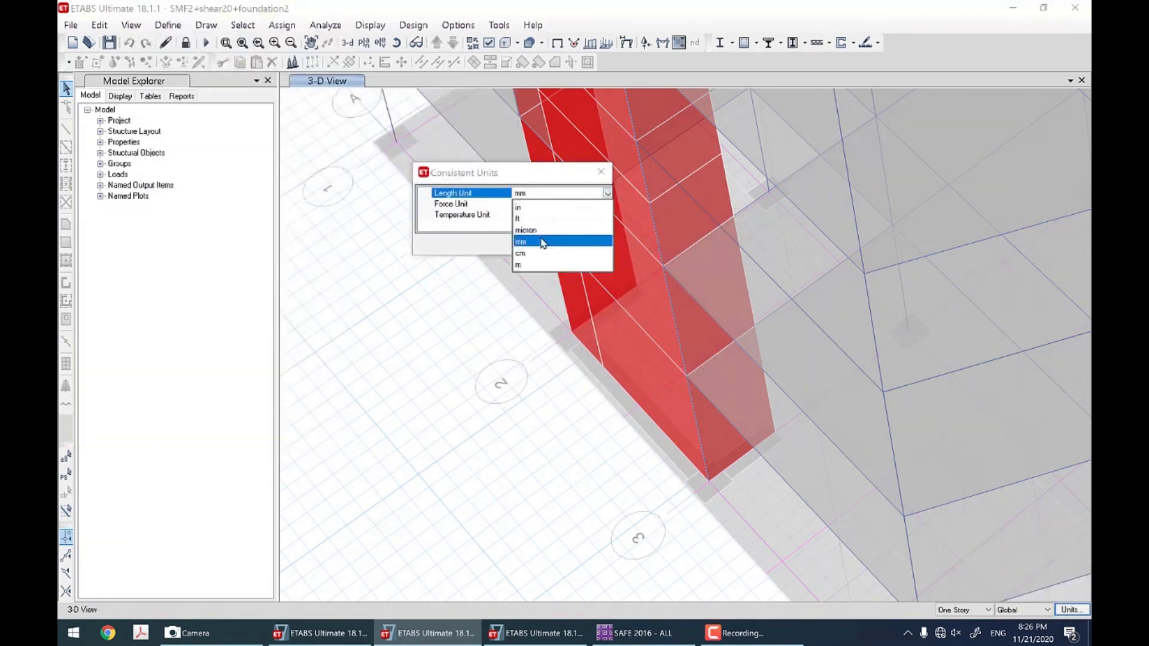
left_click(539, 239)
left_click(606, 204)
left_click(607, 204)
left_click(534, 264)
left_click(542, 246)
Step: Review the spring constants and nonlinear option of area spring property ASpr1, and close the spring definitions unchanged
left_click(169, 25)
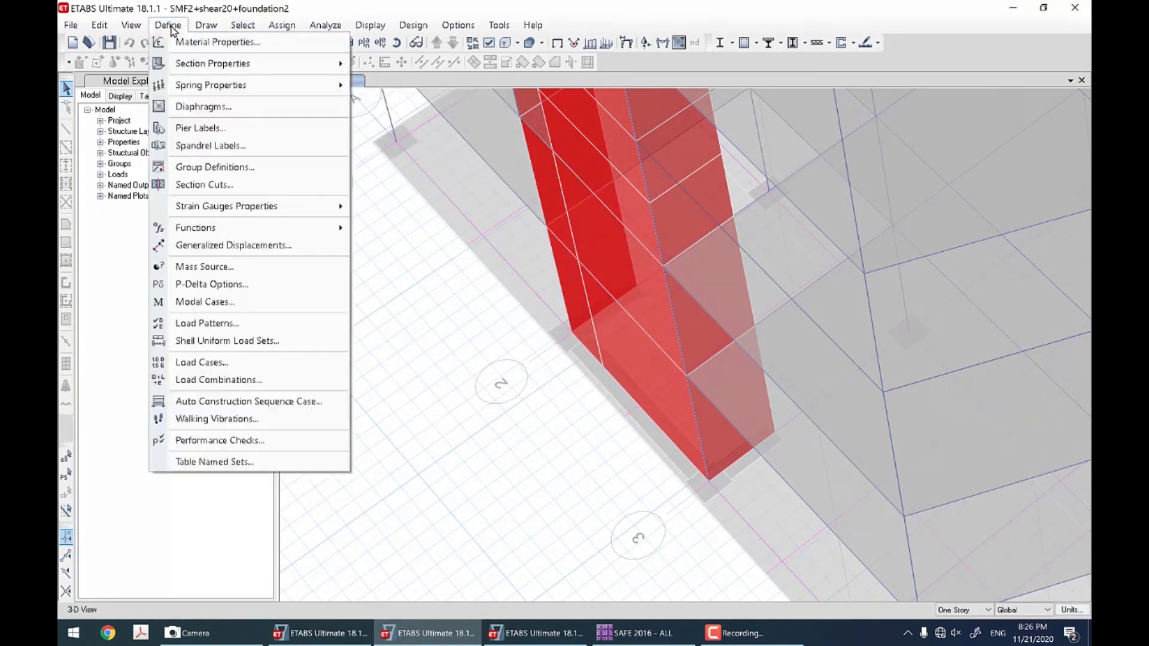
mouse_move(239, 64)
mouse_move(321, 85)
left_click(410, 120)
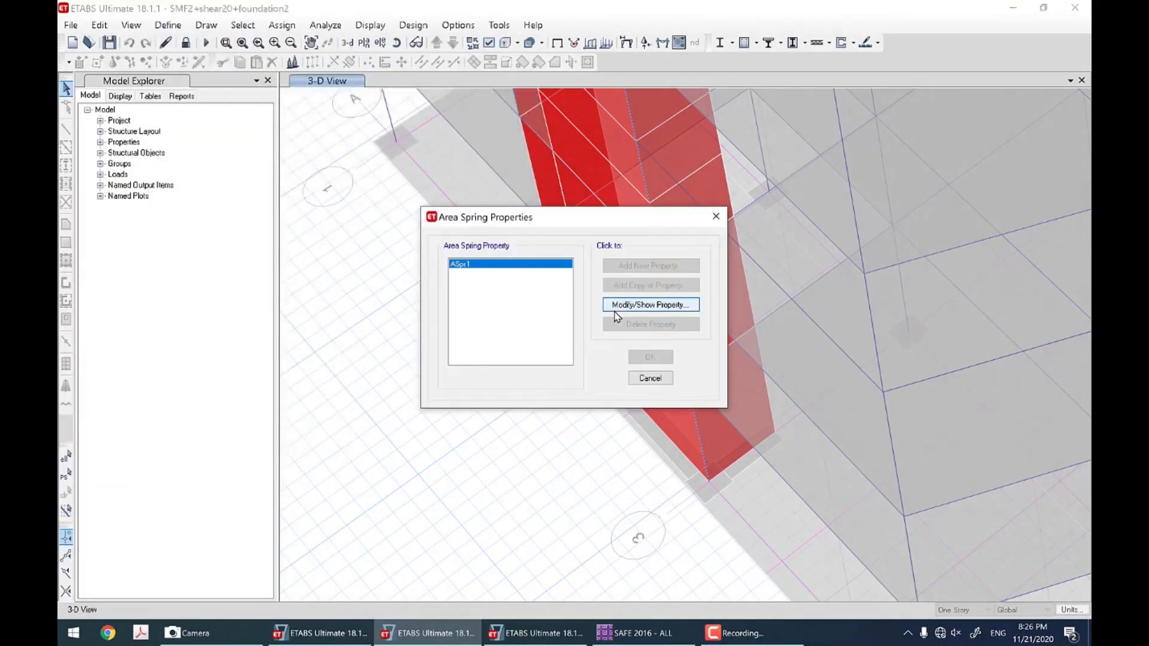
left_click(622, 308)
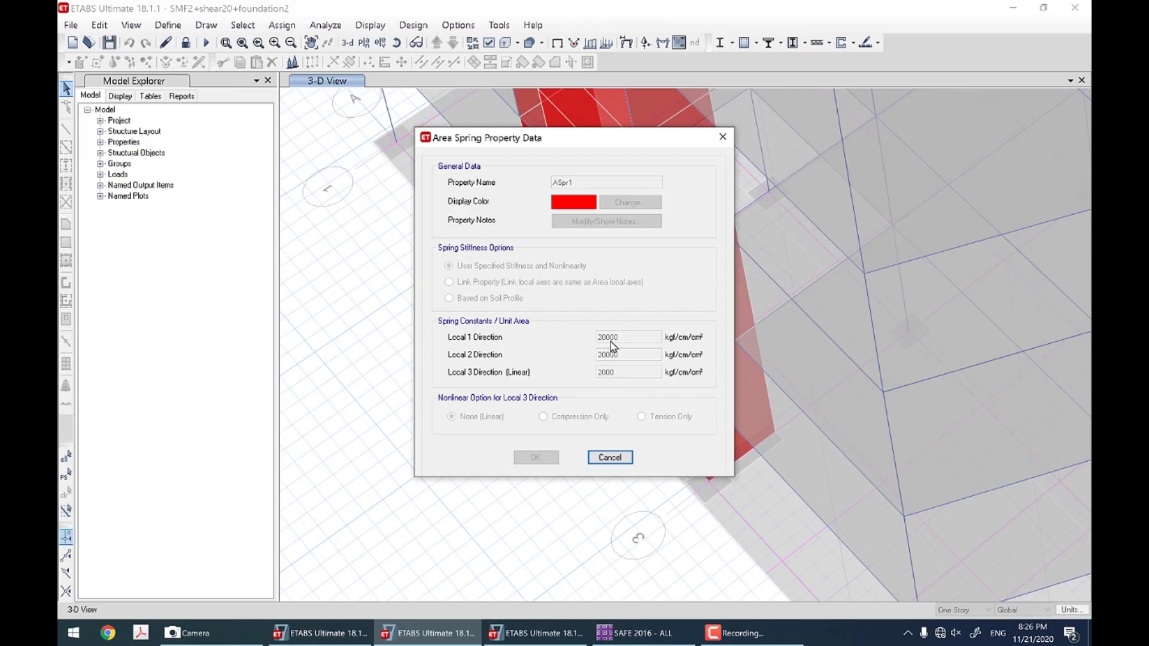
left_click(608, 458)
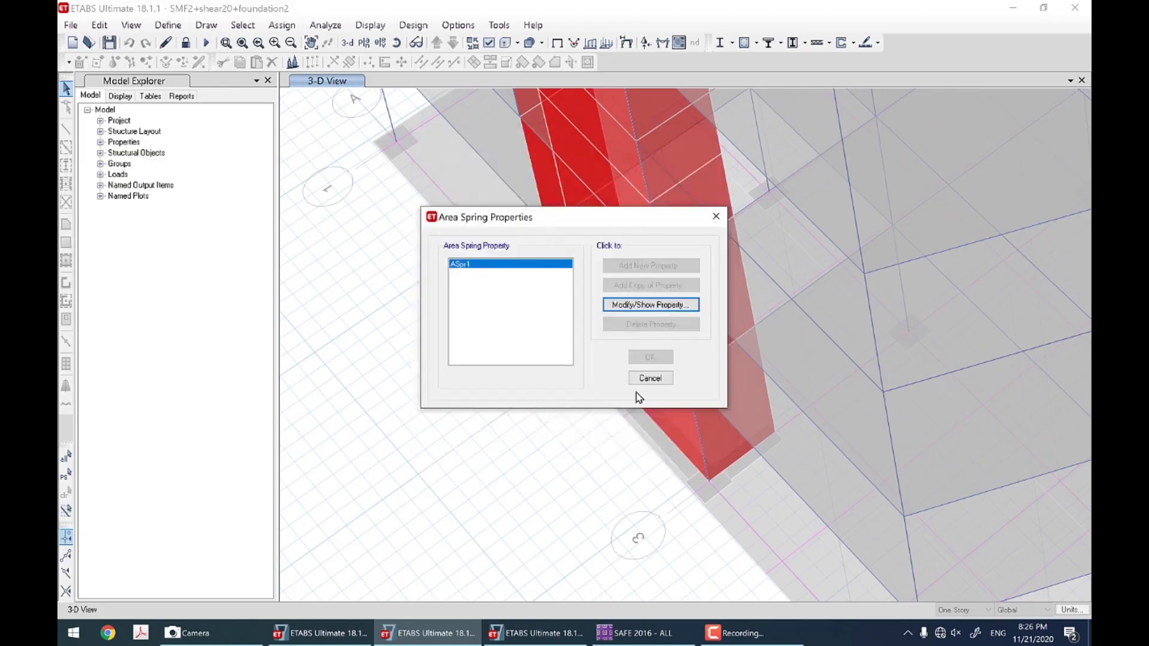
left_click(638, 379)
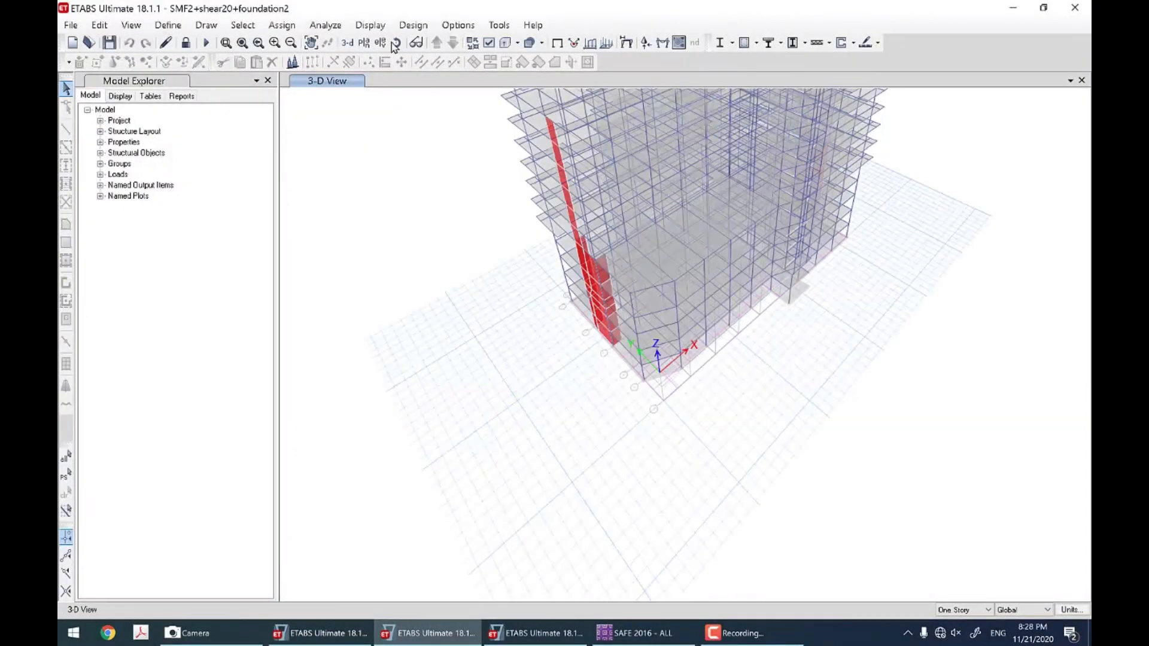
Step: Show the Base plan view of the foundation2 model
left_click(363, 43)
left_click(510, 391)
left_click(512, 476)
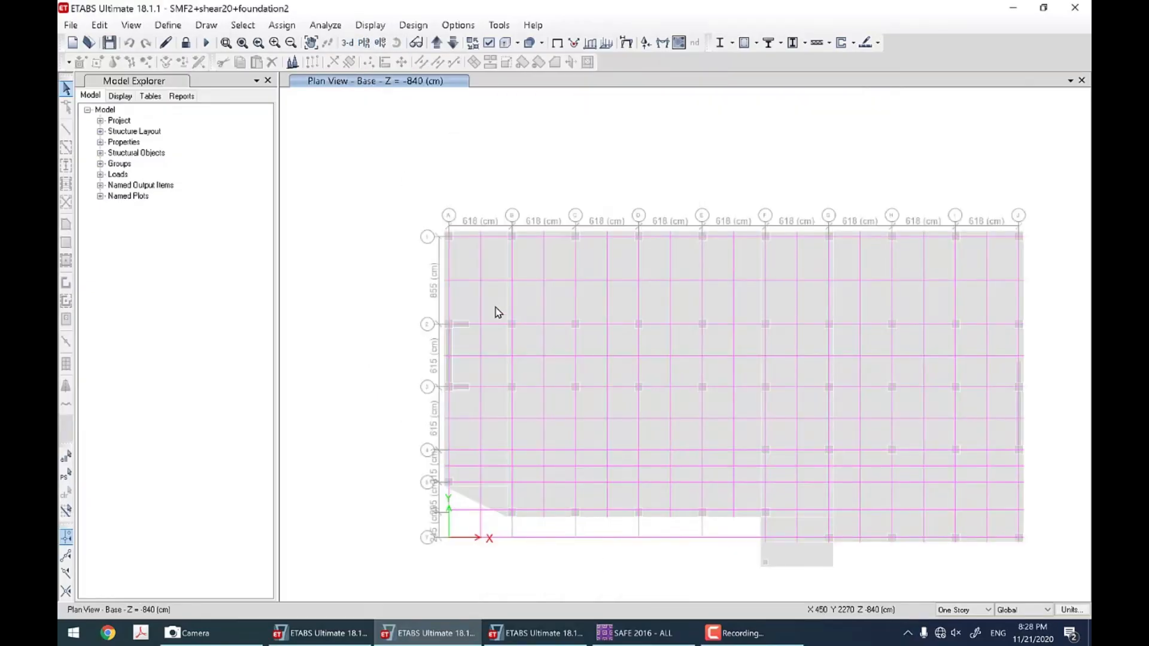
Step: Switch to SAFE and display design strip layers A and B in the plan view
left_click(634, 632)
left_click(446, 44)
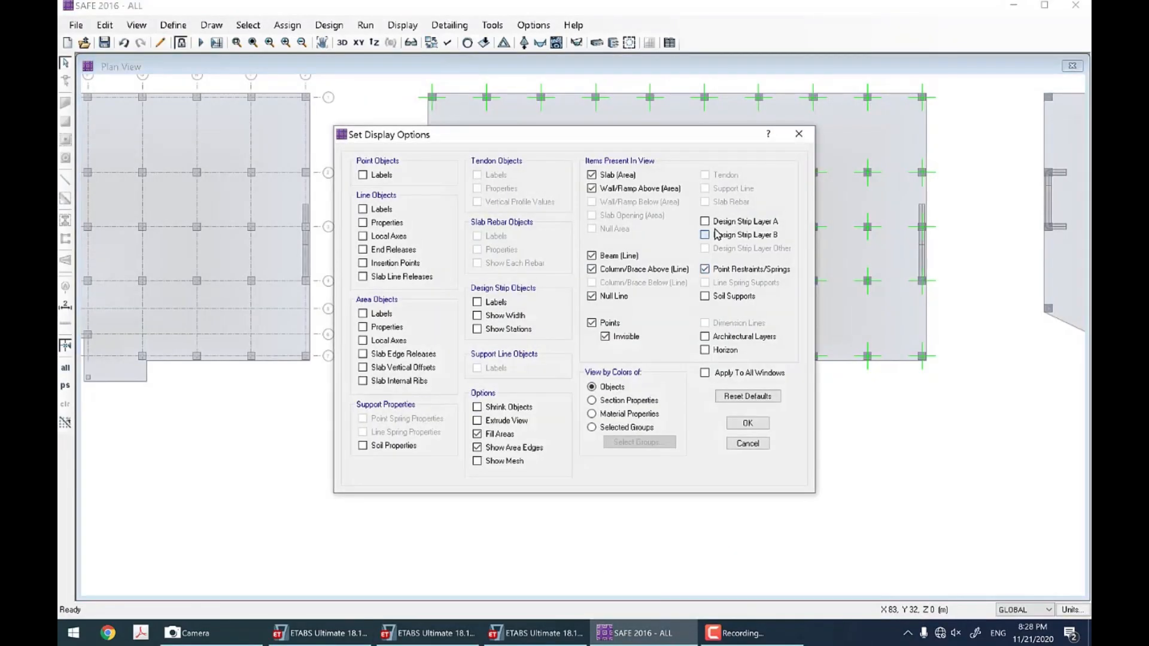
left_click(745, 421)
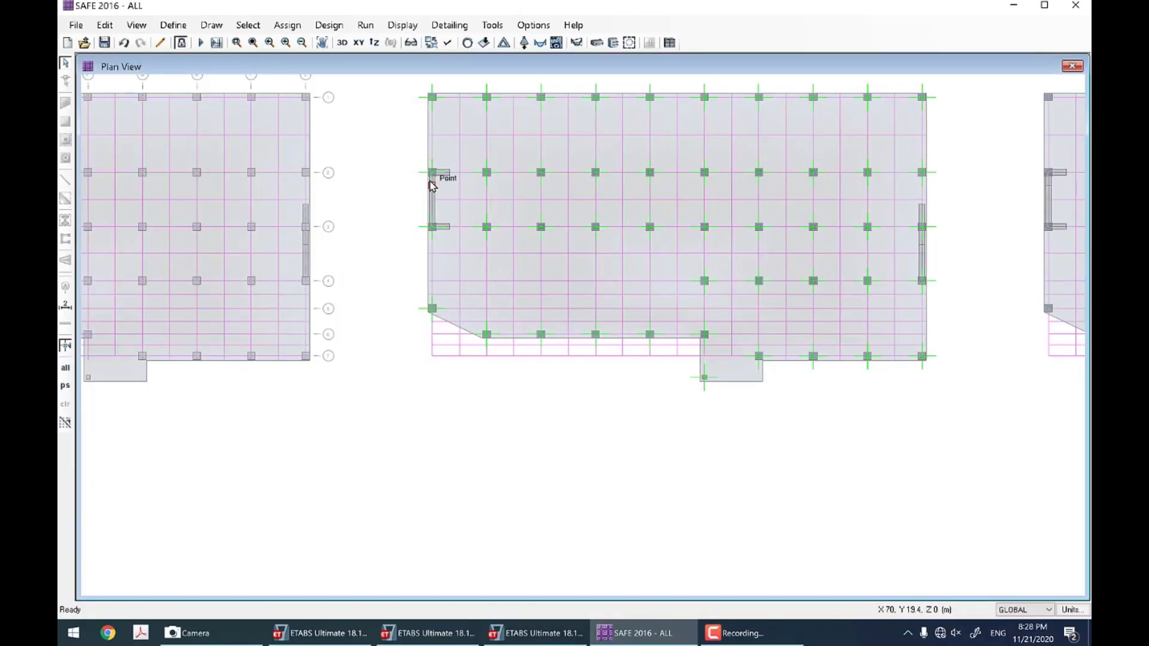
scroll(431, 179, "up", 3)
Step: Return to the ETABS foundation2 model and display the Layer B strip-based enveloping flexural reinforcement as number of size 32 bars
left_click(549, 642)
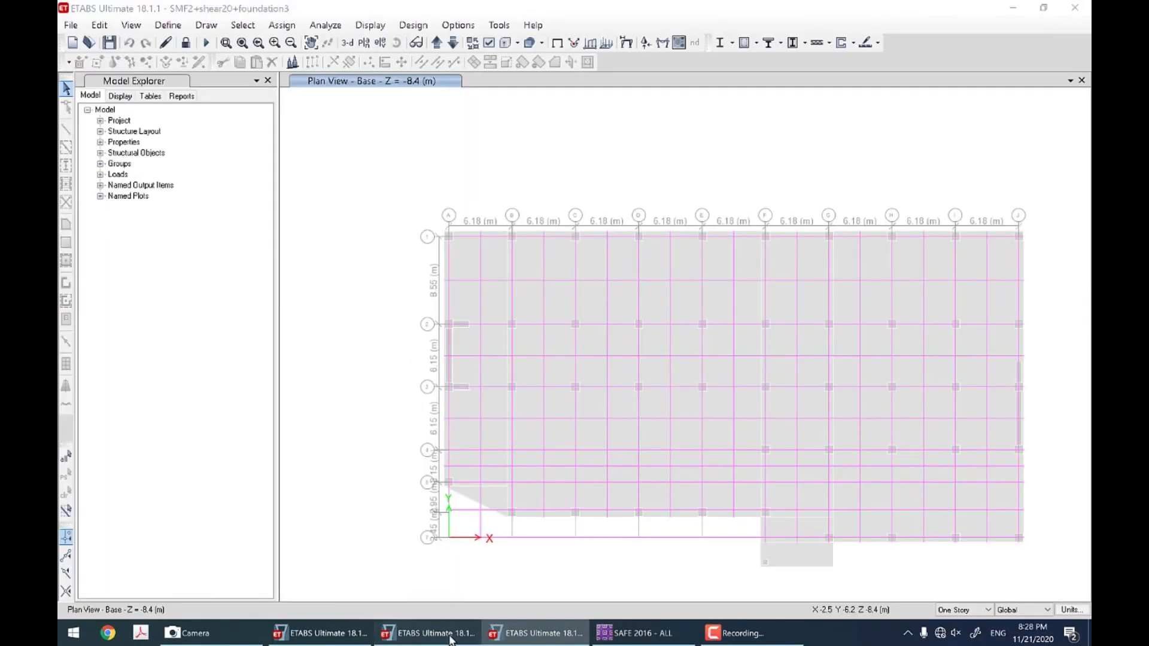
left_click(449, 636)
scroll(456, 351, "up", 5)
scroll(444, 189, "down", 5)
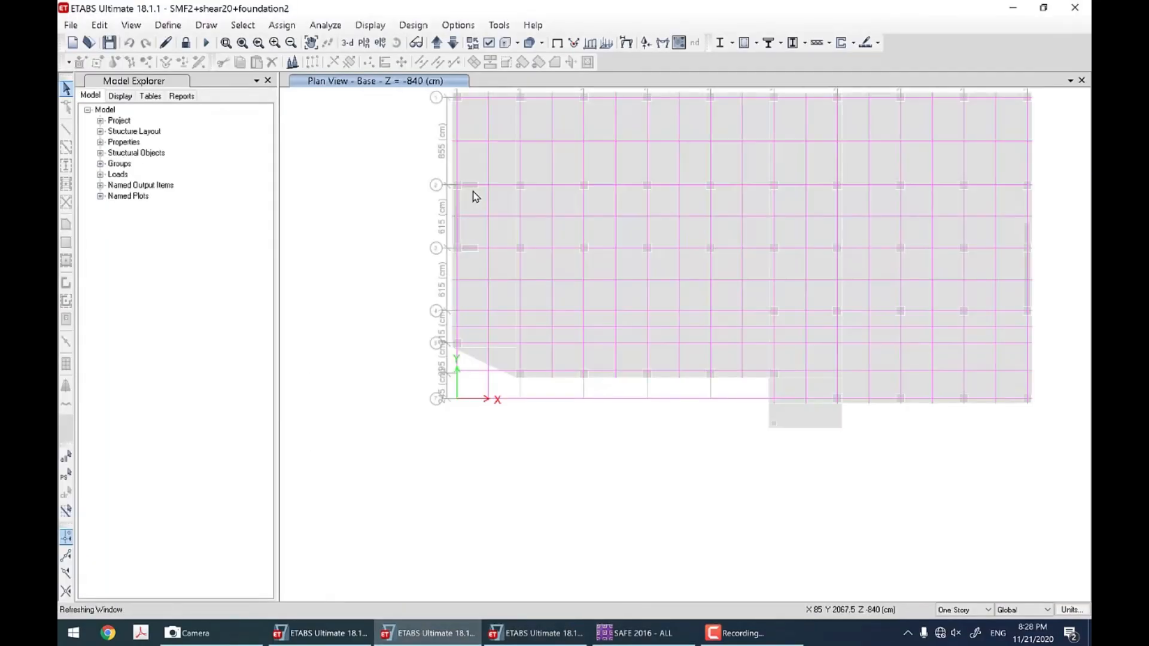
left_click(877, 43)
left_click(906, 182)
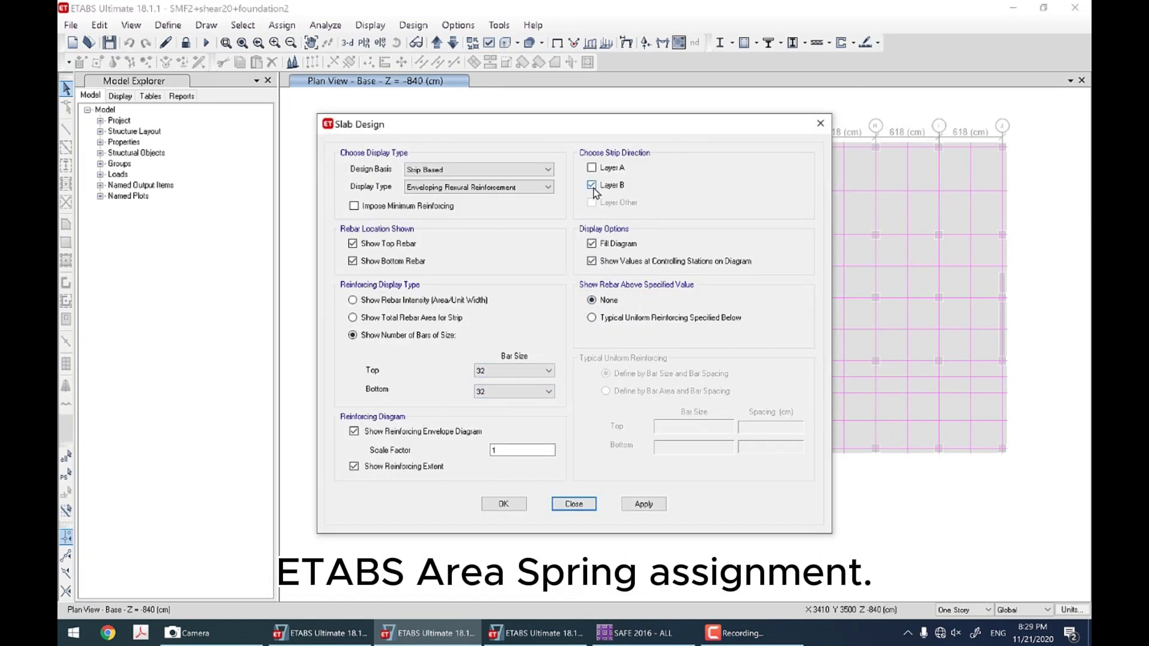
left_click(504, 504)
scroll(411, 286, "up", 3)
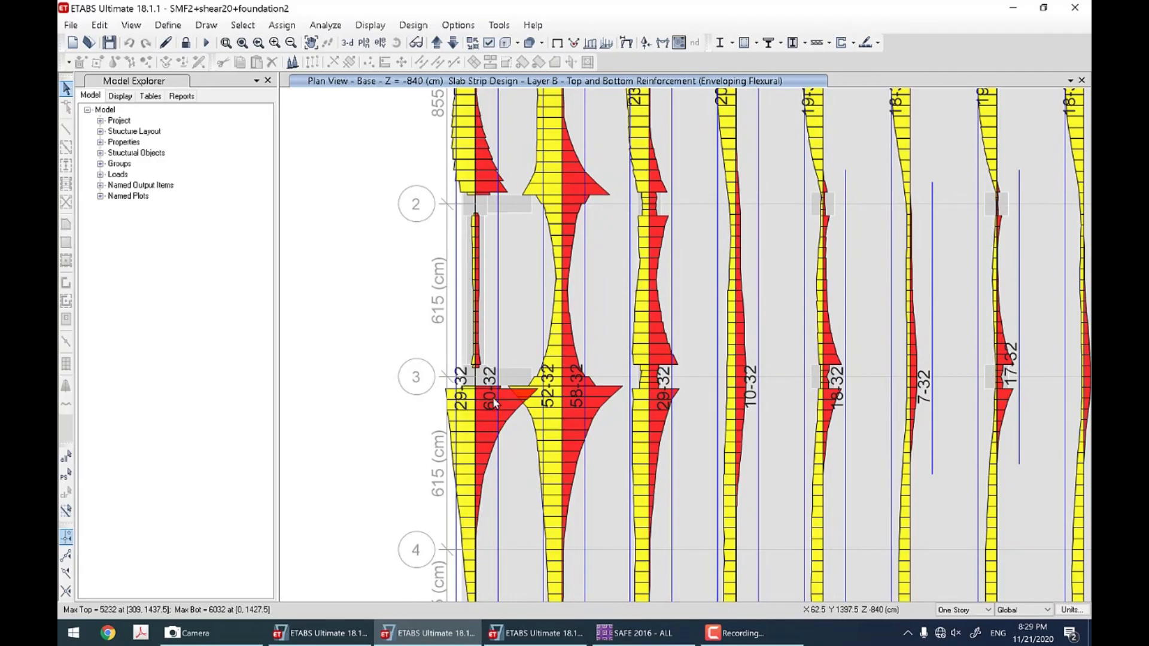
Step: Switch to SAFE, display the Layer B strip flexural reinforcement, and compare the values around the corner shear wall with ETABS
key("alt+Tab")
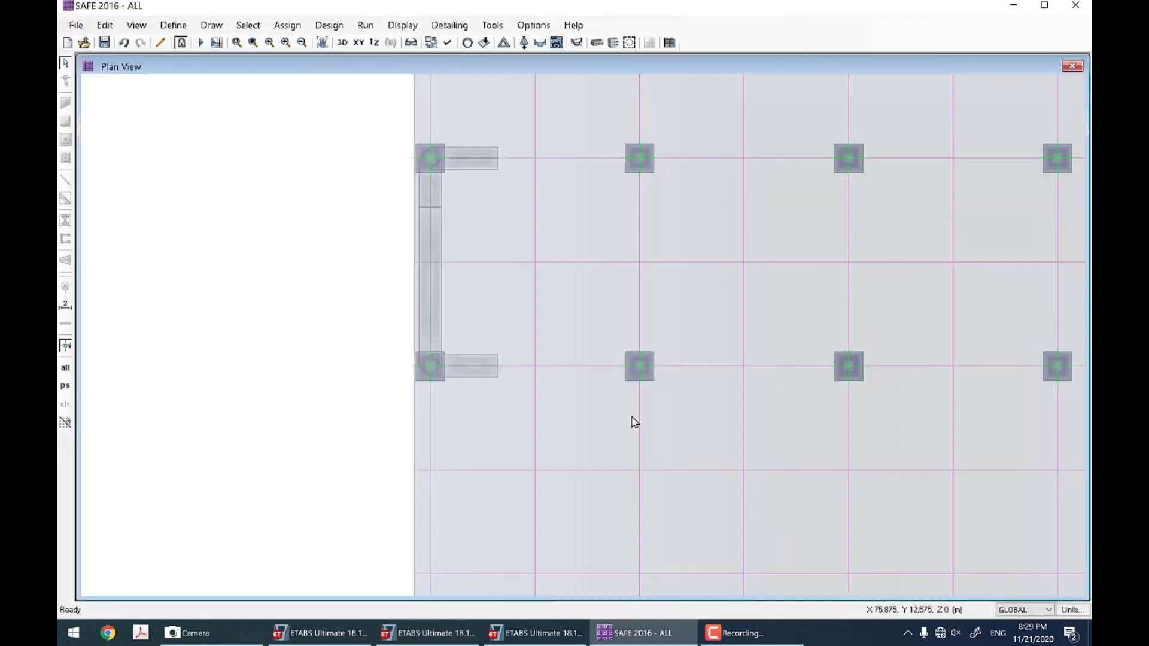
scroll(616, 413, "down", 5)
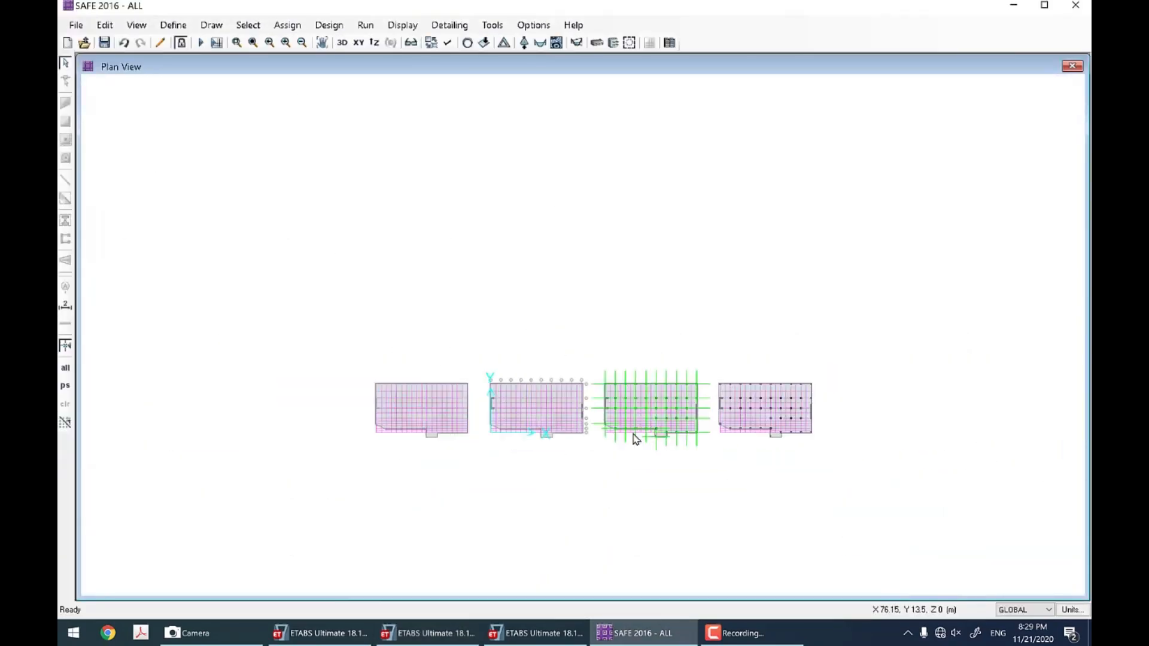
scroll(424, 397, "up", 5)
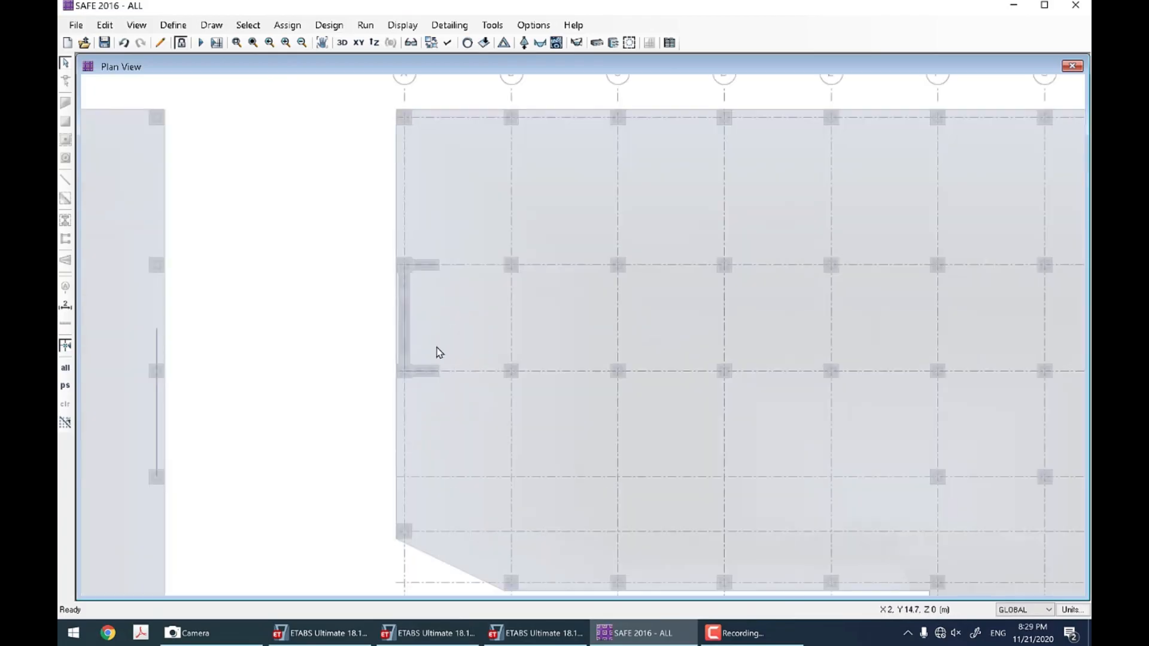
left_click(576, 43)
left_click(539, 501)
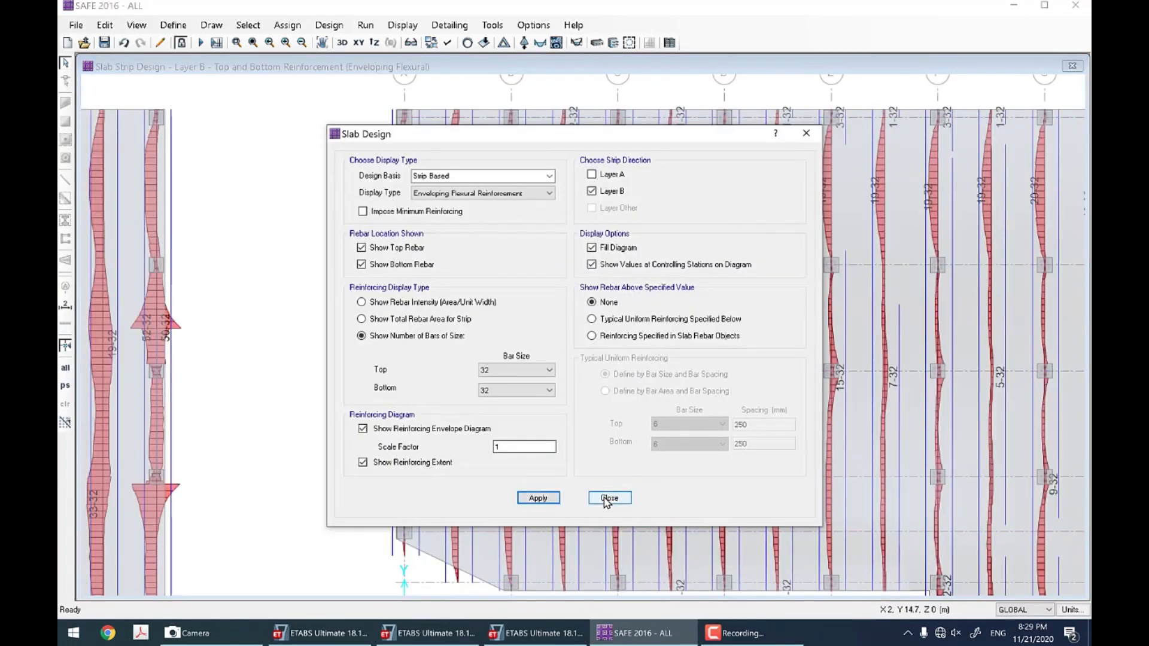
left_click(609, 499)
scroll(417, 403, "up", 2)
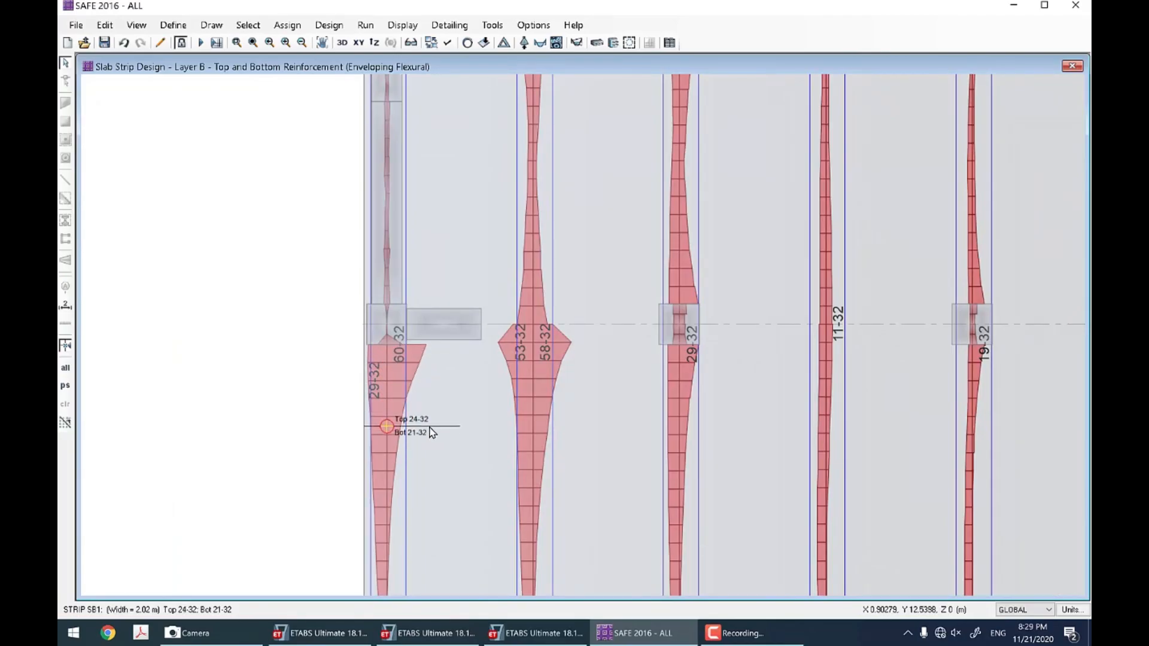
key("alt+Tab")
key("alt+Tab")
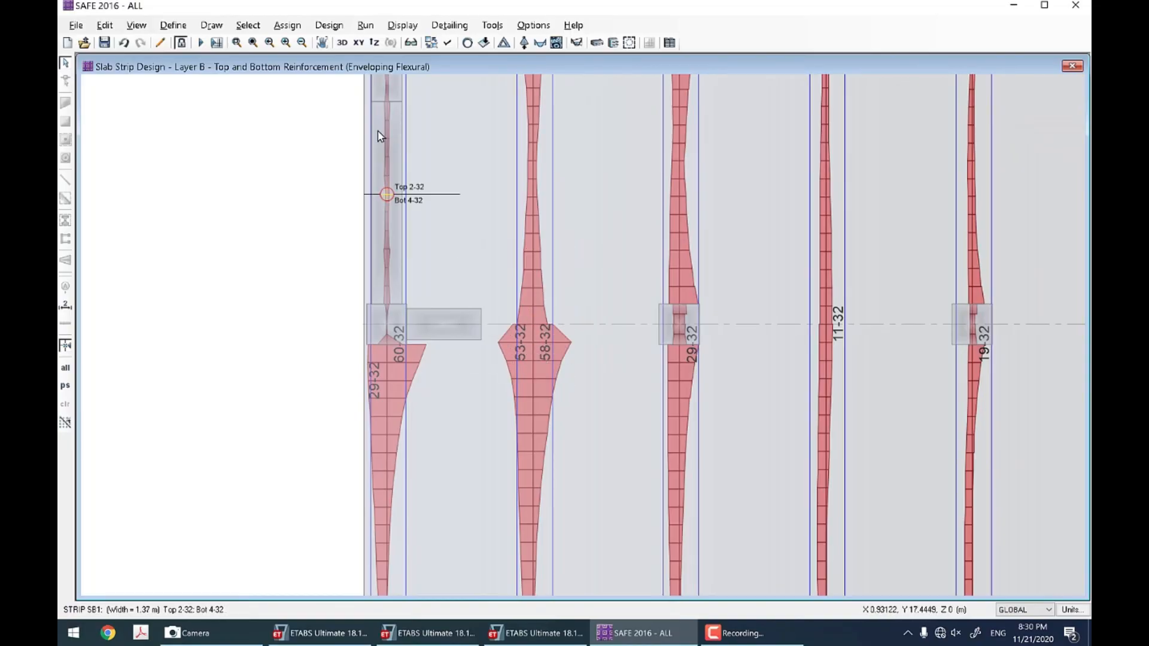
Step: Compare SAFE's automatic slab mesh options with the automatic floor mesh settings of the ETABS foundation2 model
left_click(292, 26)
left_click(366, 26)
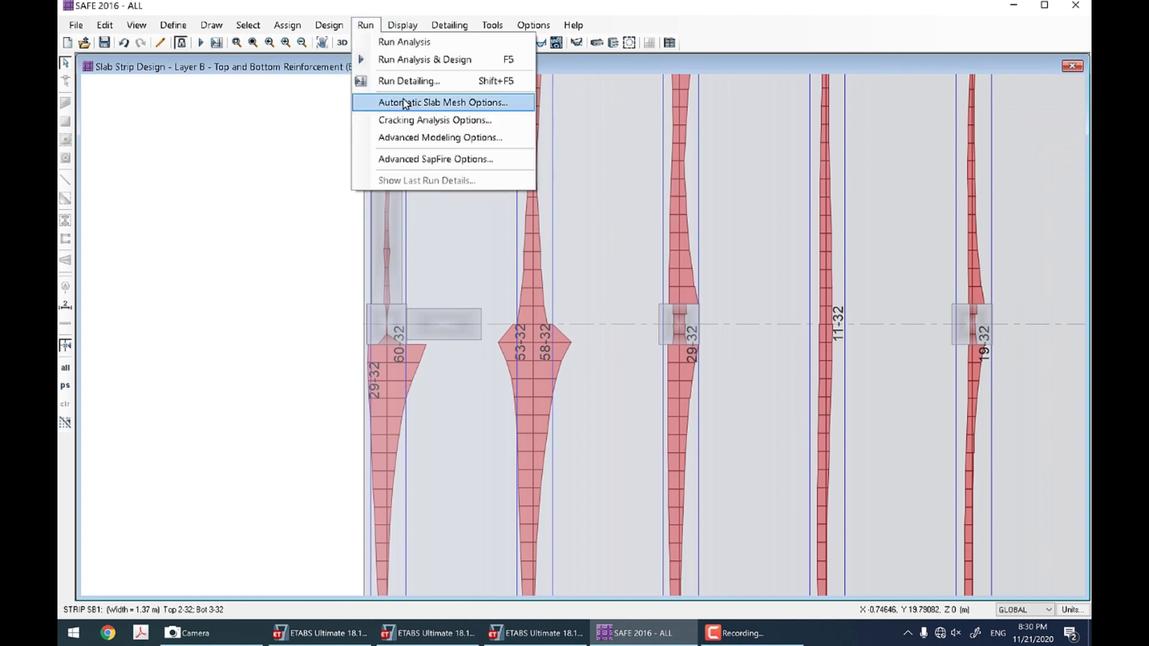
left_click(419, 102)
left_click(610, 387)
key("alt+Tab")
left_click(325, 25)
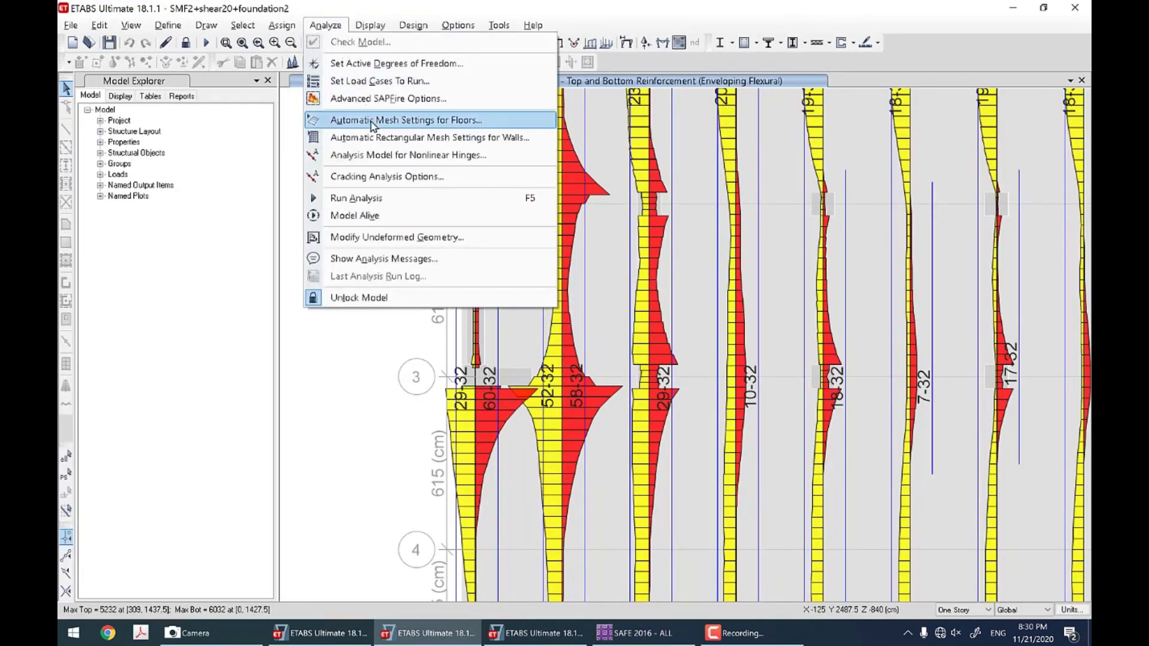
left_click(383, 117)
left_click(609, 417)
Step: Display the deformed shape for the Dead load case in ETABS and in SAFE to compare the slab meshes
left_click(627, 42)
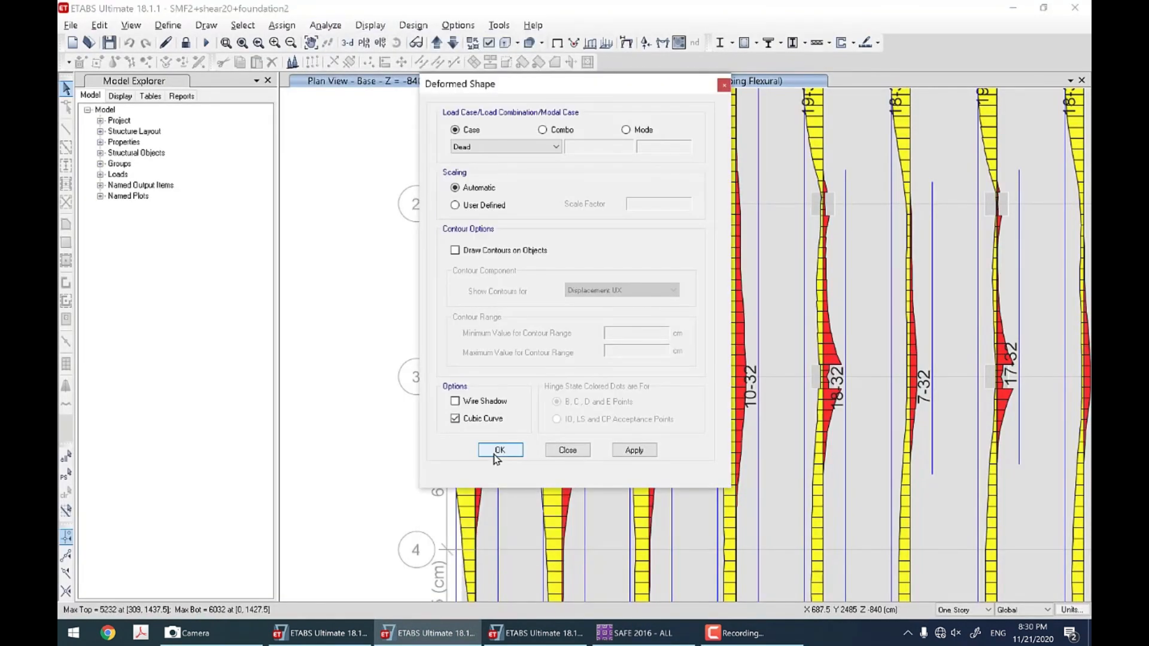
left_click(500, 450)
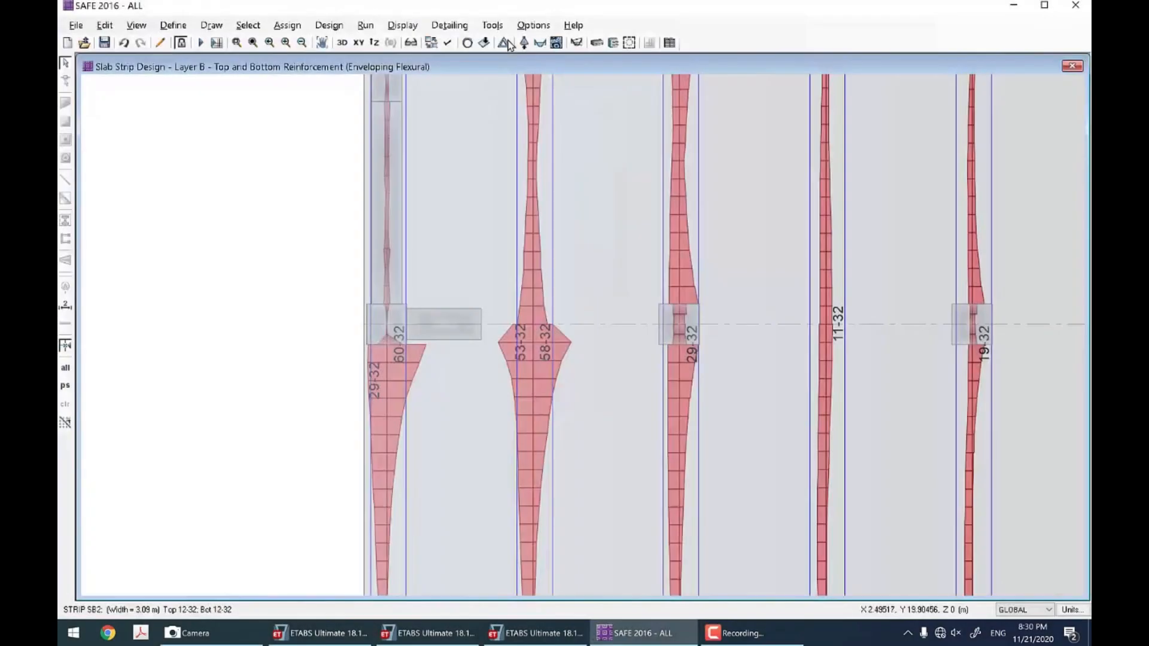
left_click(504, 44)
left_click(544, 426)
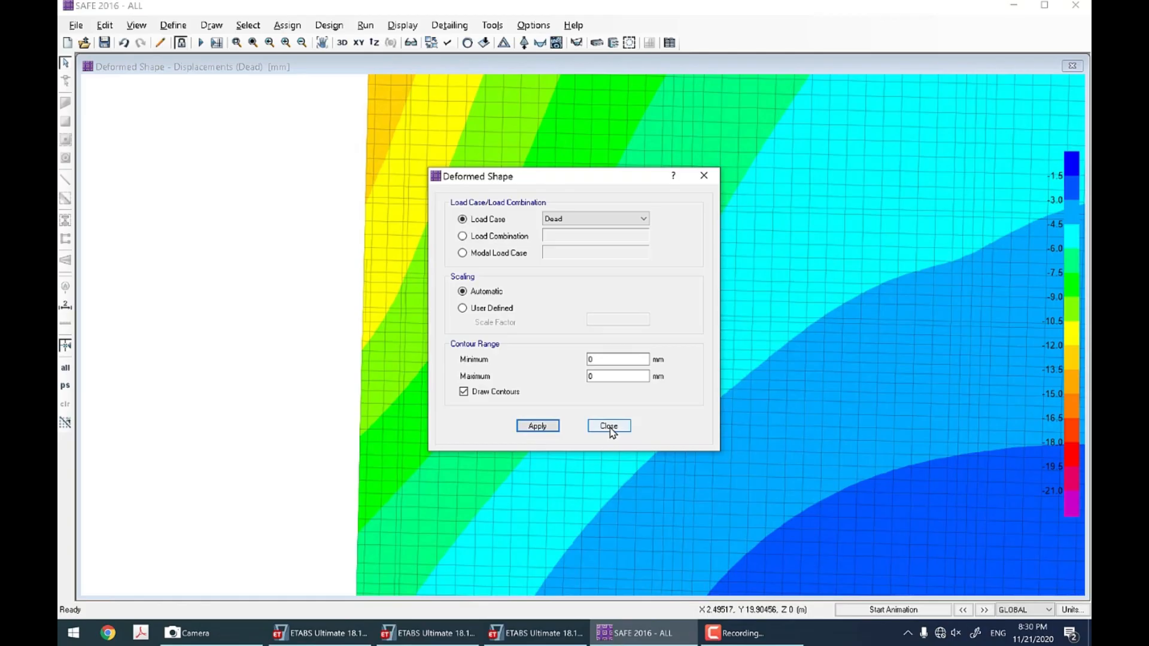
left_click(610, 427)
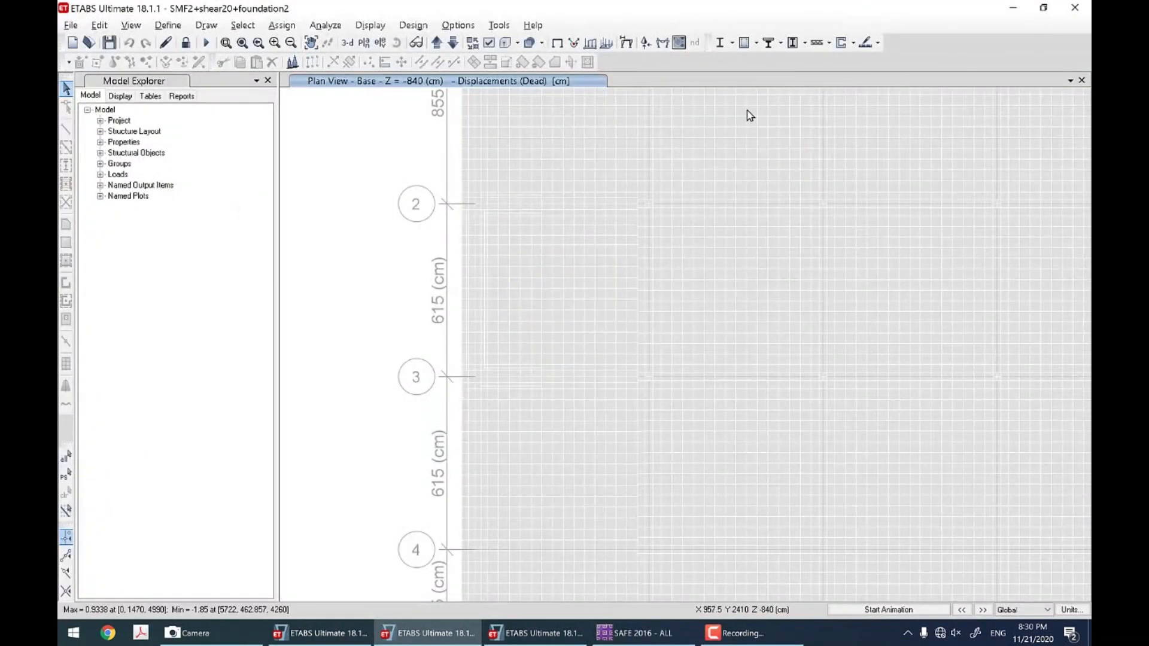
Step: Redisplay the Layer B enveloping flexural strip reinforcement in both ETABS and SAFE
left_click(868, 43)
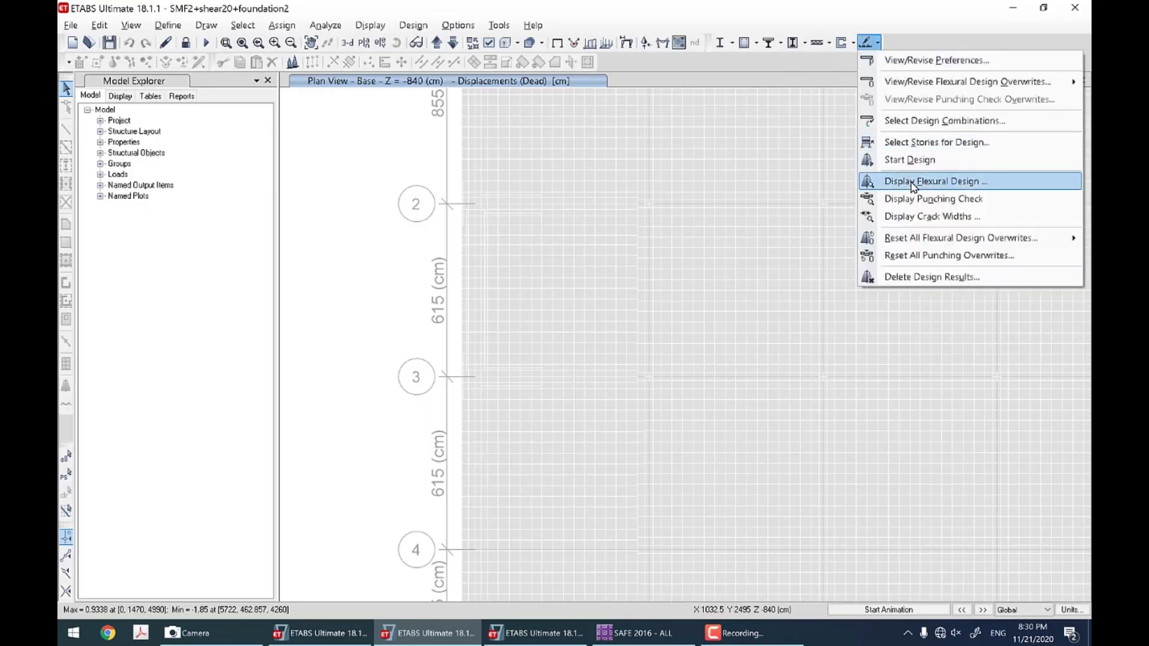
left_click(925, 180)
left_click(503, 504)
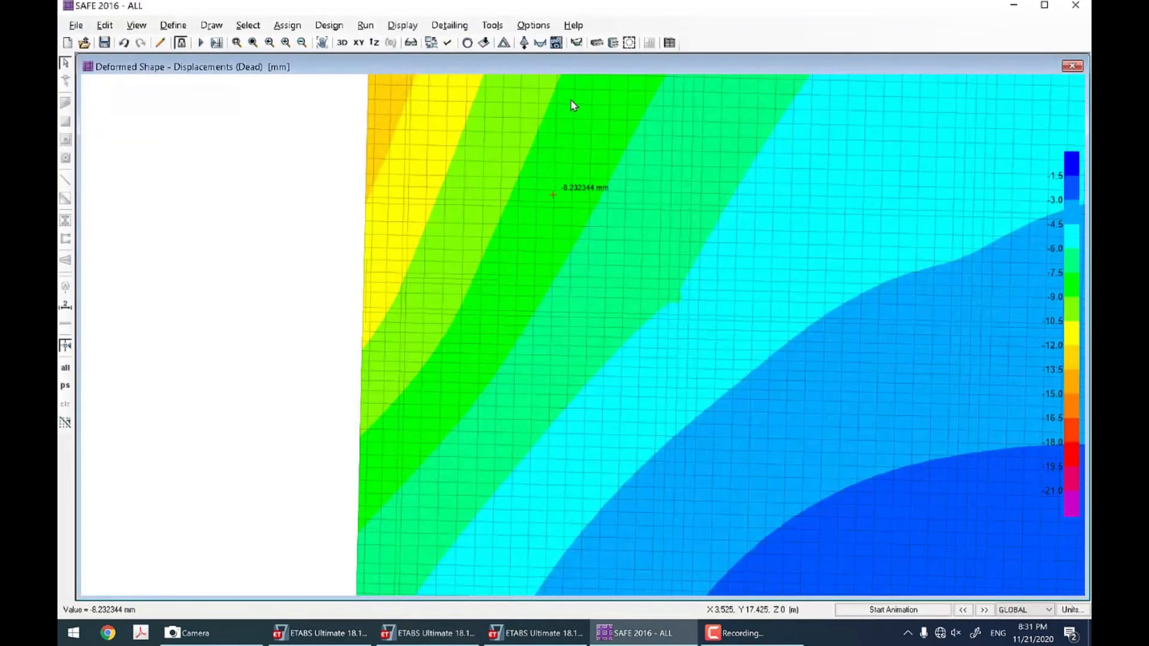
left_click(597, 42)
left_click(601, 500)
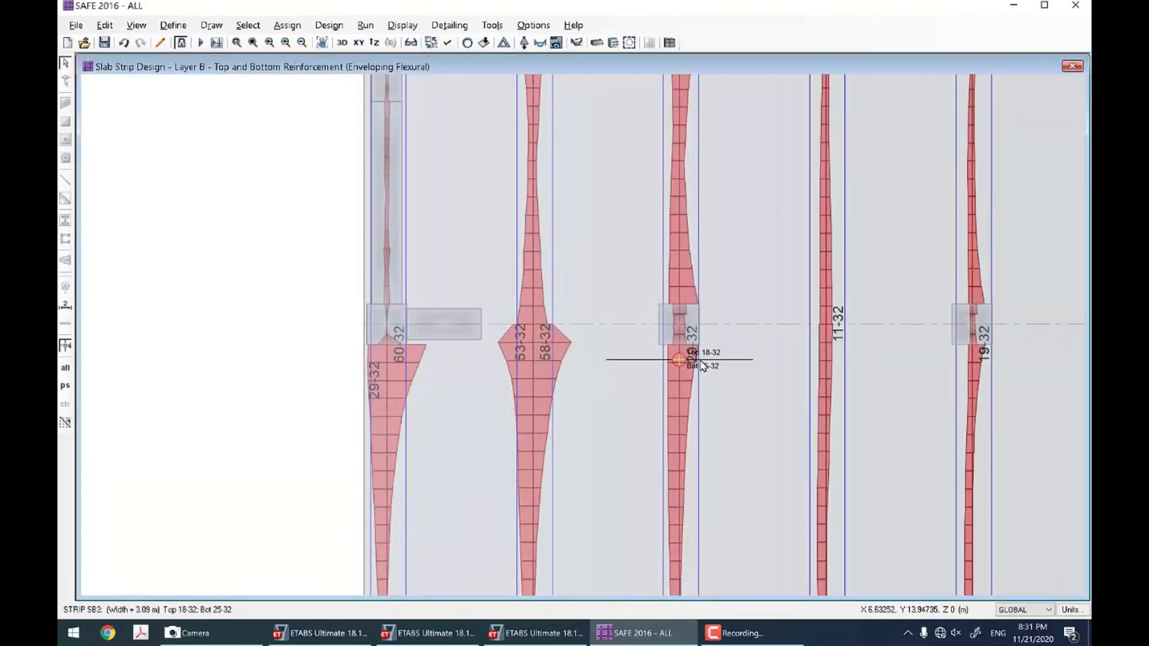
Step: Compare the Layer B strip bar counts along grid 3 between the SAFE and ETABS foundation2 models
key("alt+Tab")
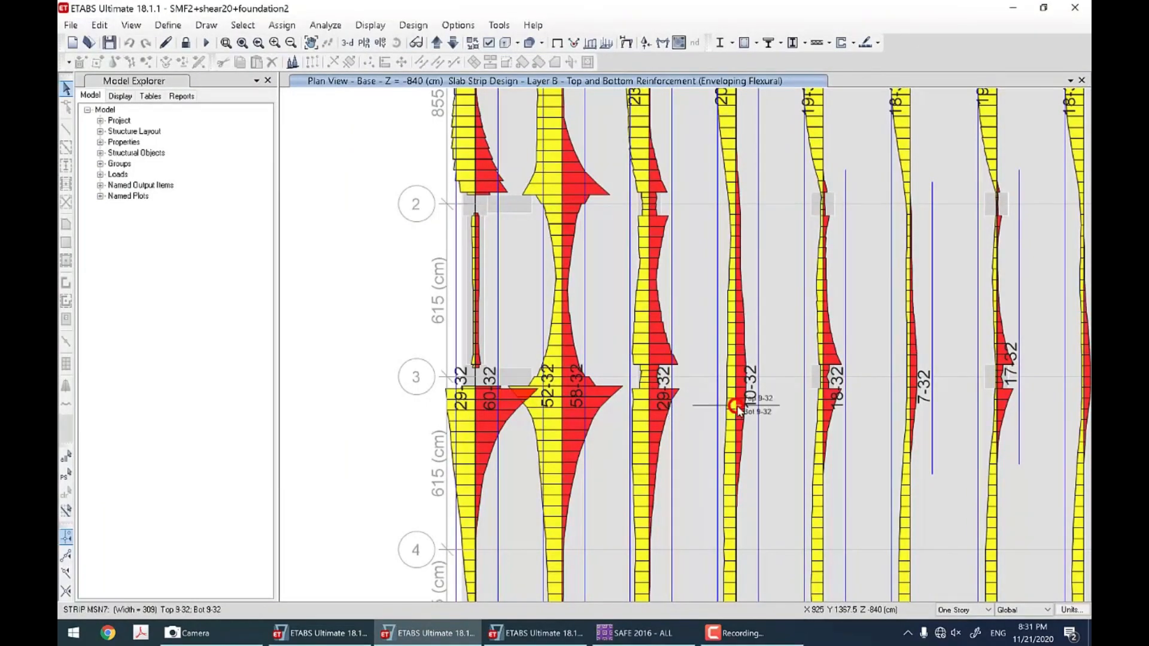
key("alt+Tab")
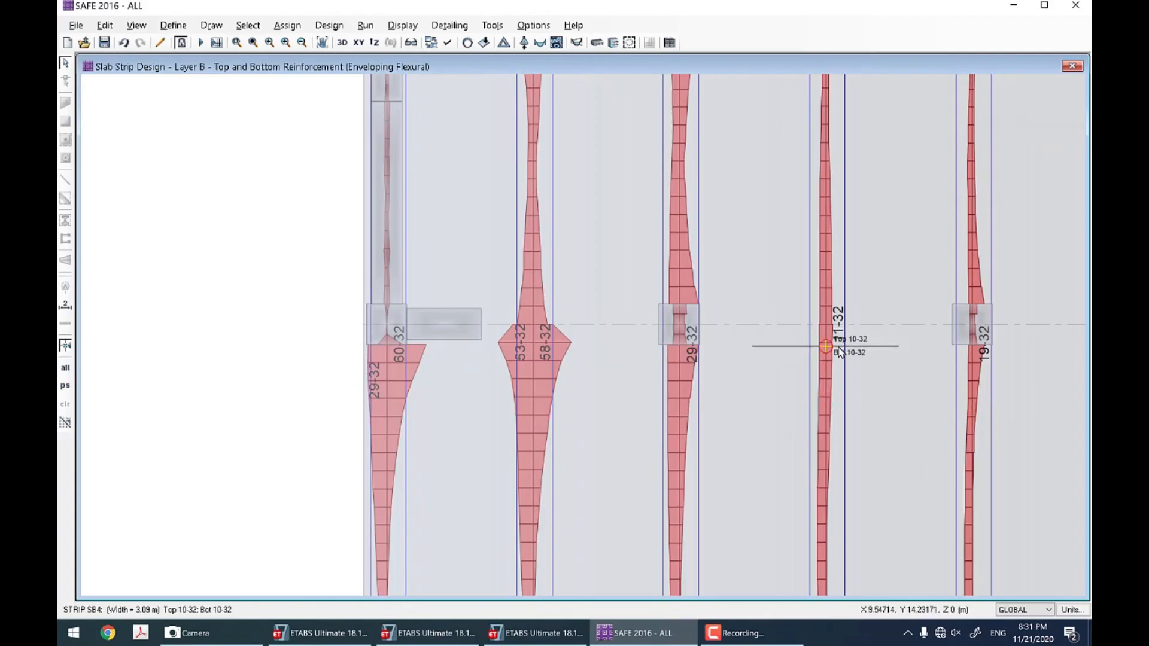
middle_click_drag(989, 384, 557, 406)
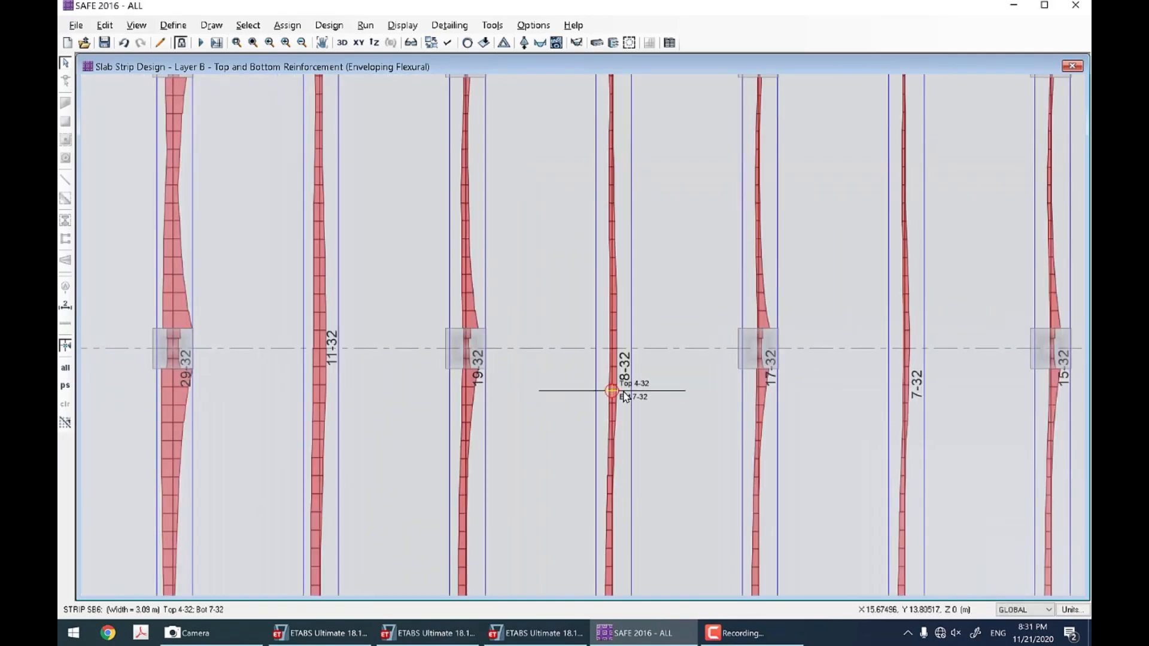
key("alt+Tab")
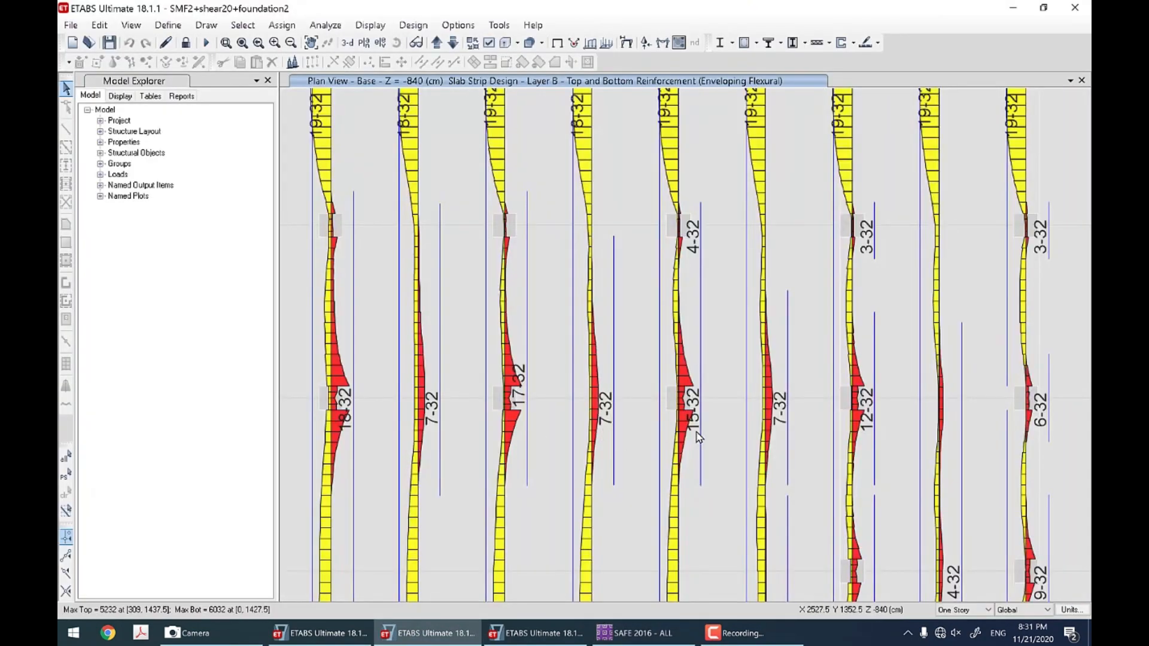
Step: Compare the Layer B bar counts of the strip at the 15-32 column between SAFE and the ETABS foundation2 model
key("alt+Tab")
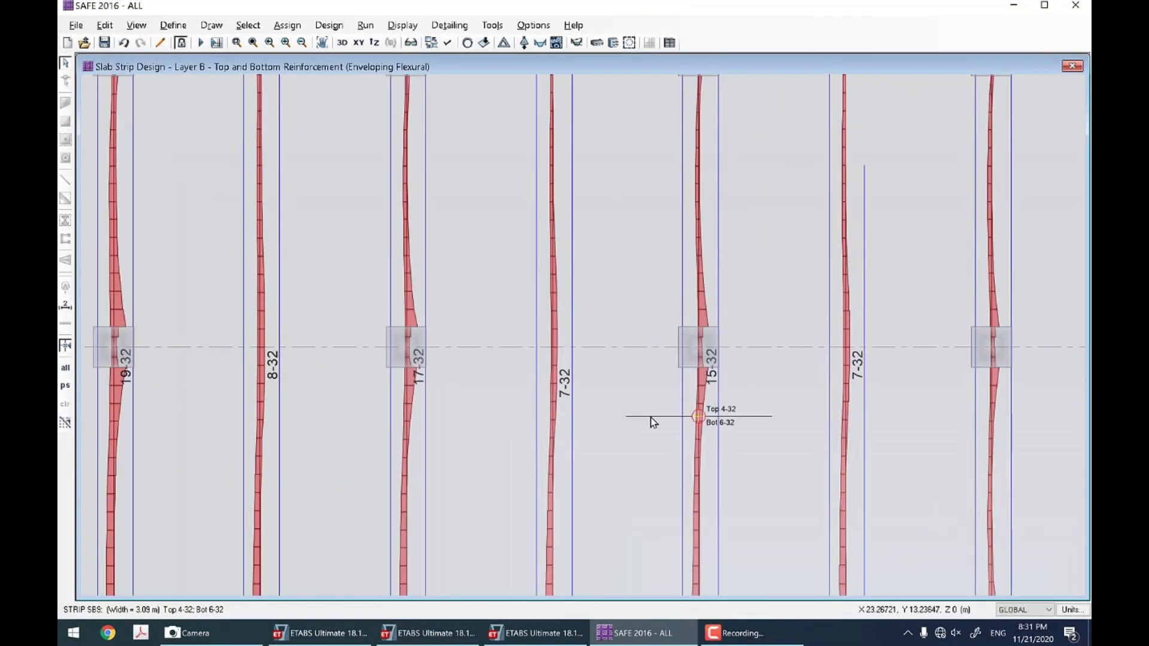
key("alt+Tab")
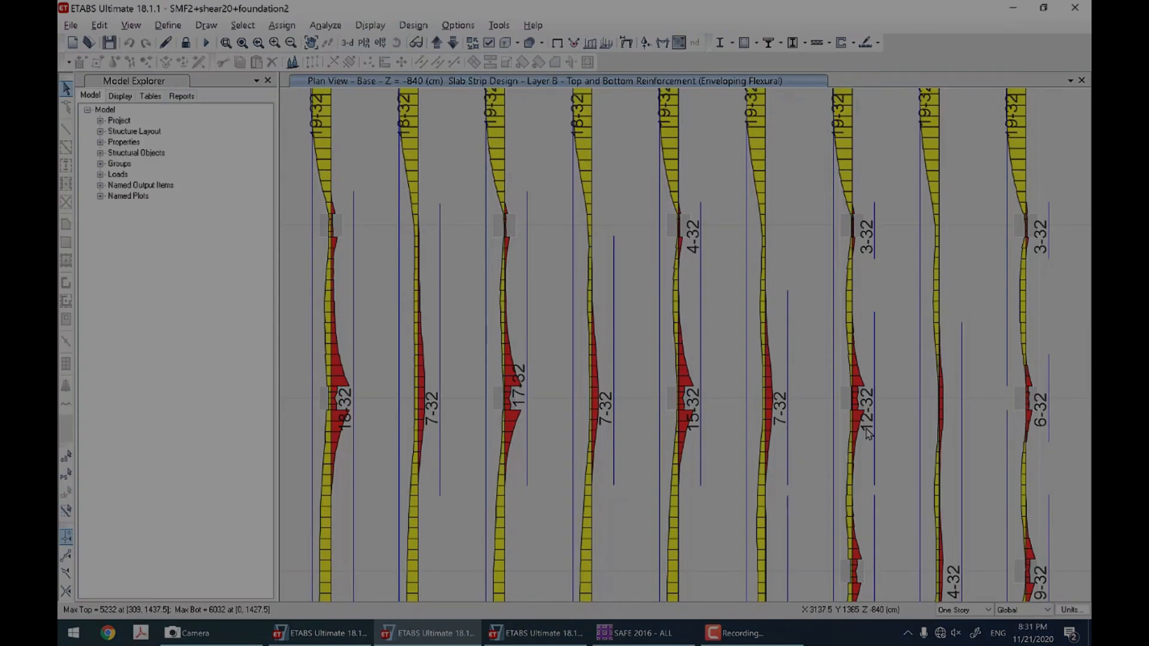
key("alt+Tab")
key("alt+Tab")
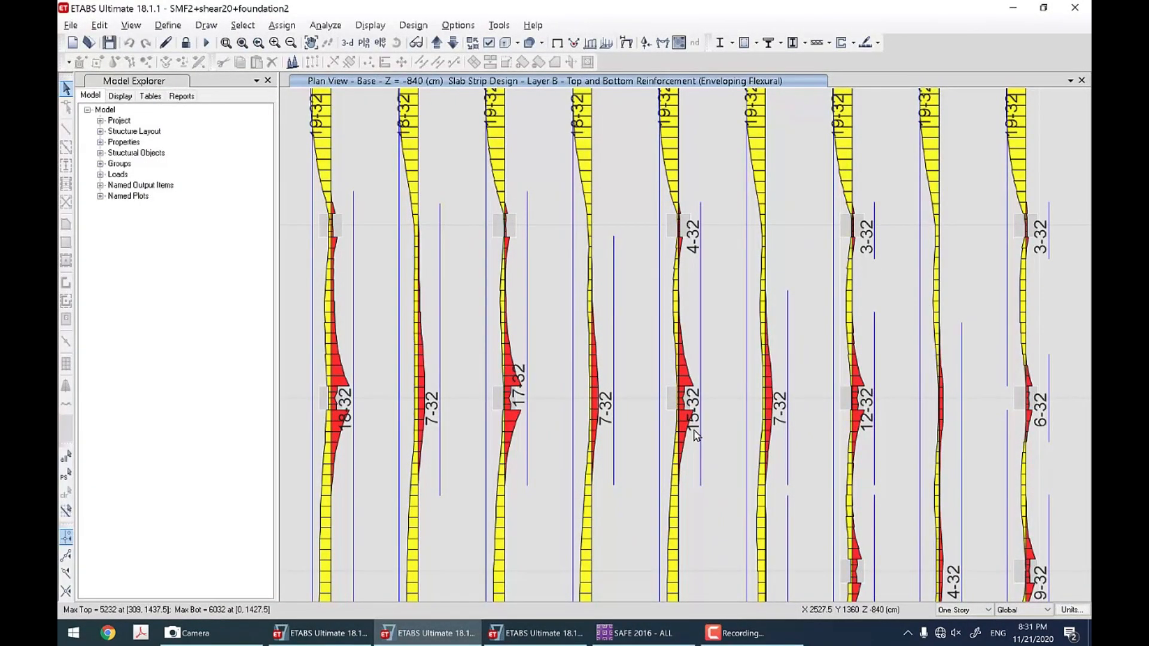
key("alt+Tab")
Step: Compare the Layer B bar counts of the edge strips at the wall between grids 2 and 4 in SAFE and ETABS foundation2
scroll(497, 375, "down", 4)
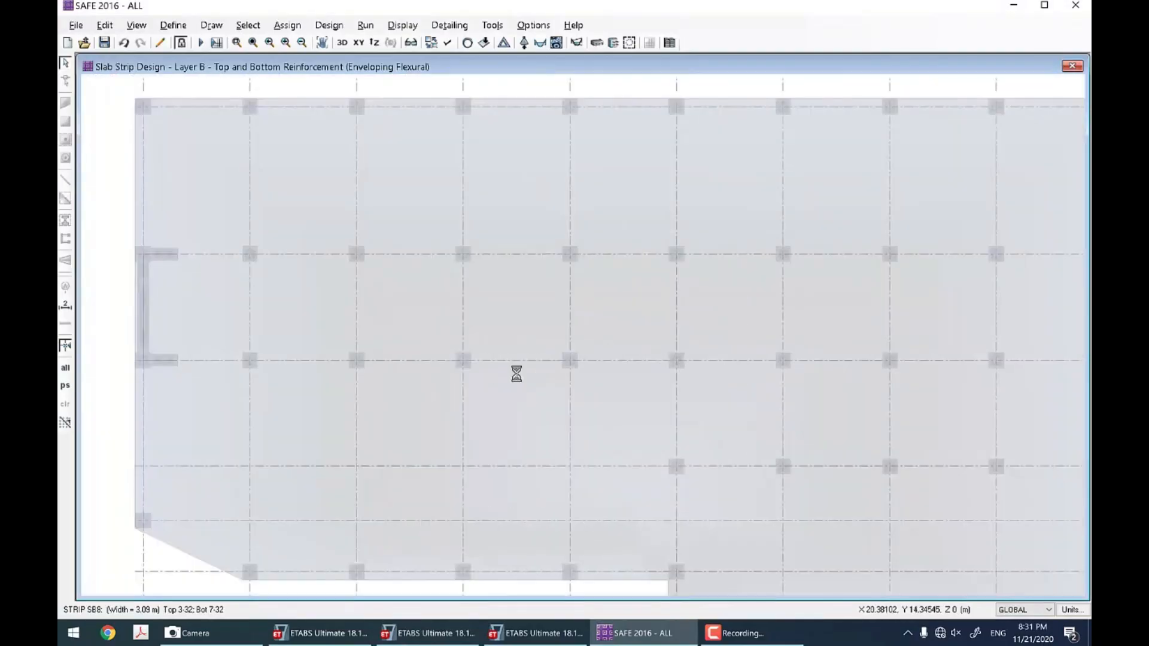
key("alt+Tab")
key("alt+Tab")
scroll(916, 377, "up", 4)
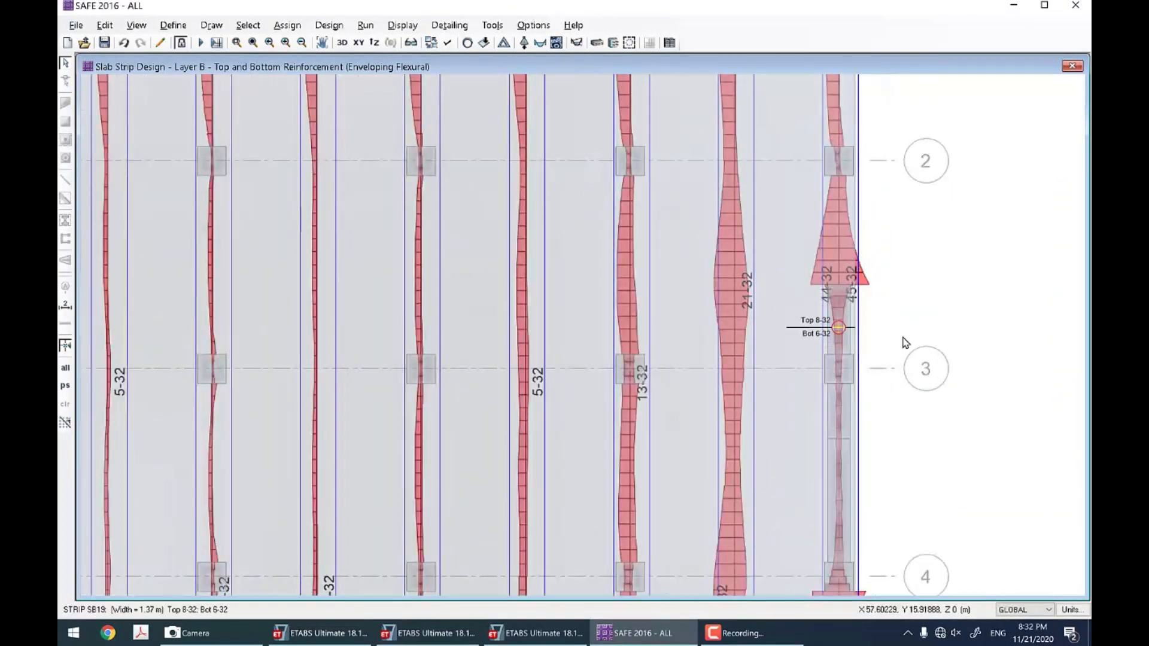
middle_click_drag(800, 349, 687, 328)
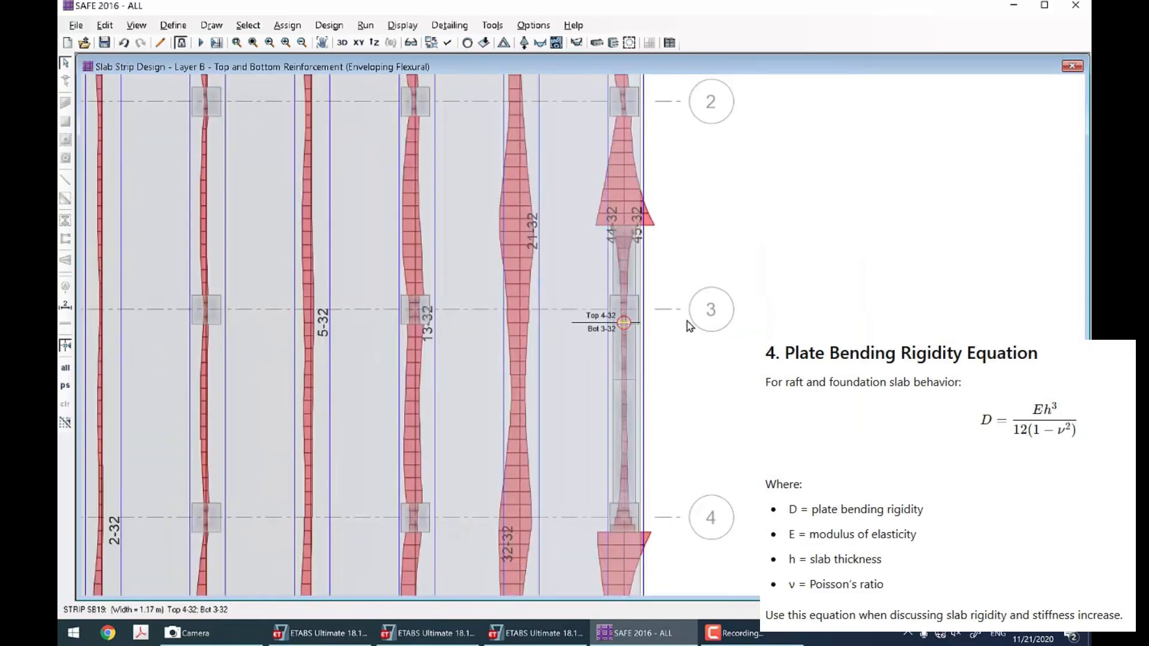
key("alt+Tab")
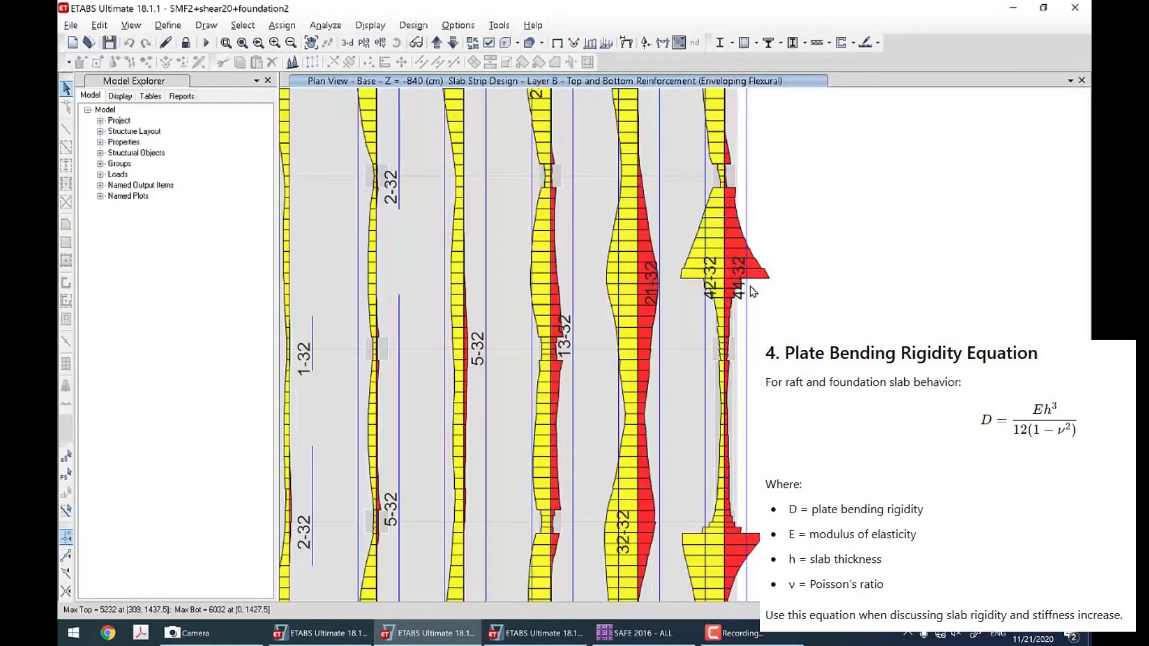
key("alt+Tab")
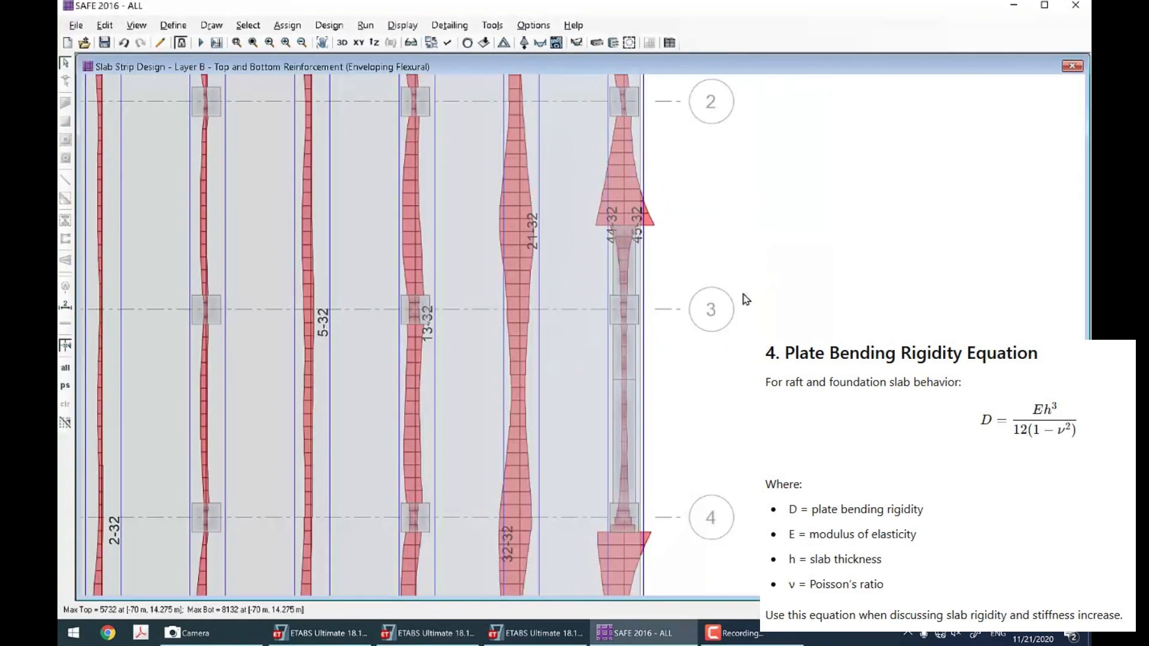
key("alt+Tab")
scroll(708, 305, "up", 5)
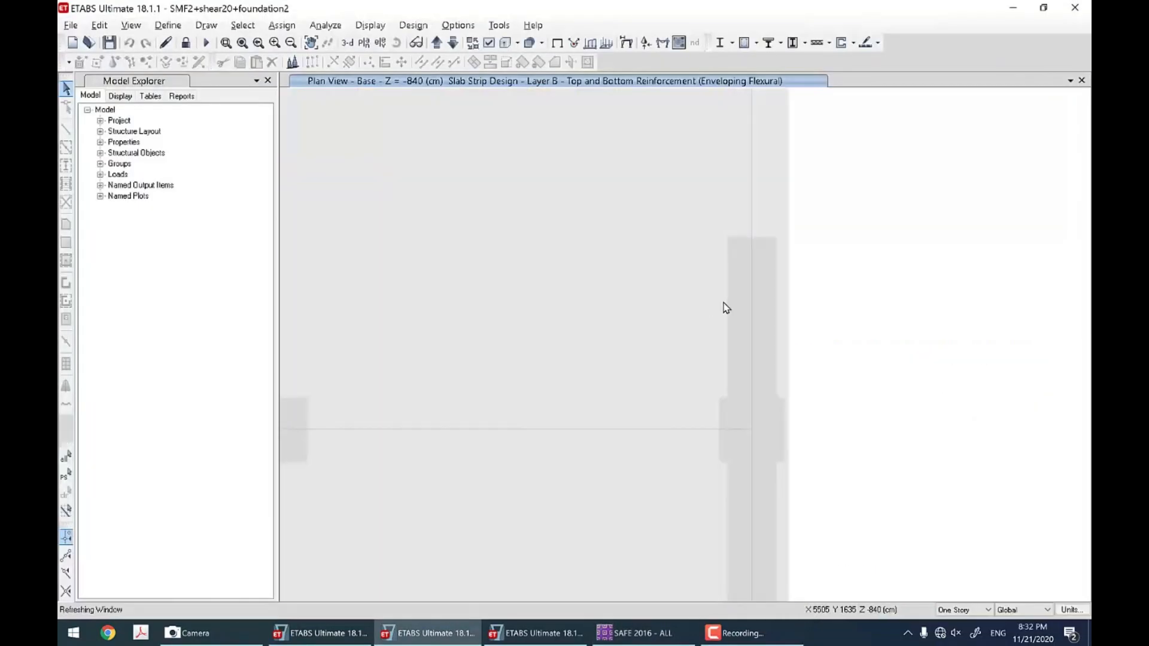
scroll(699, 251, "down", 5)
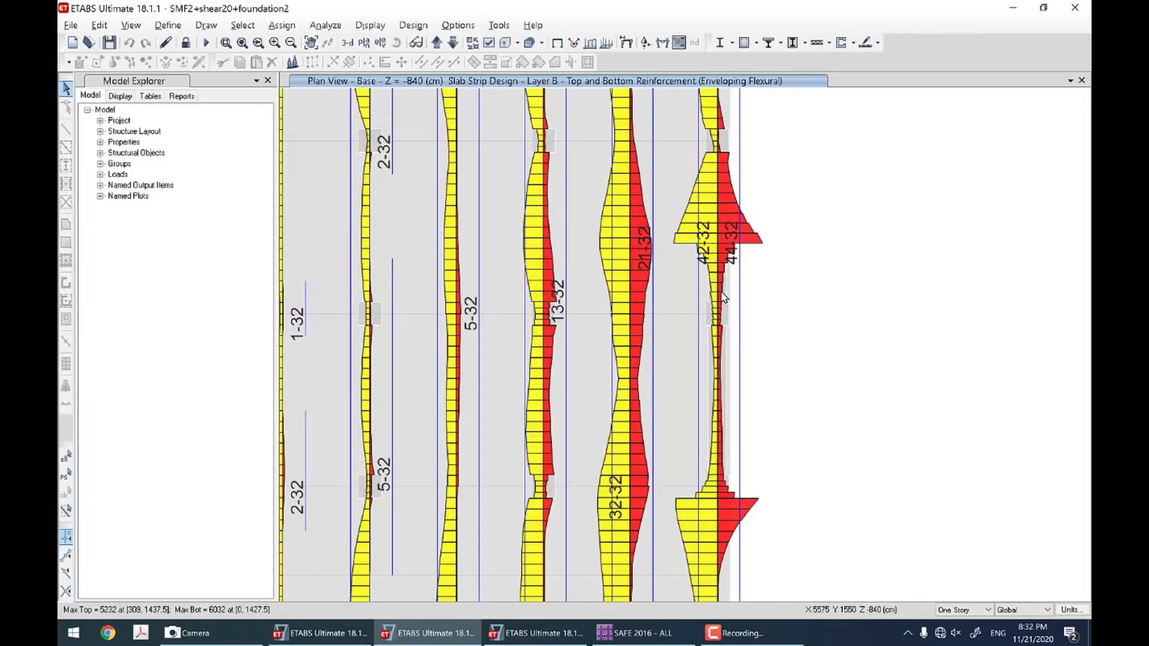
scroll(724, 297, "down", 6)
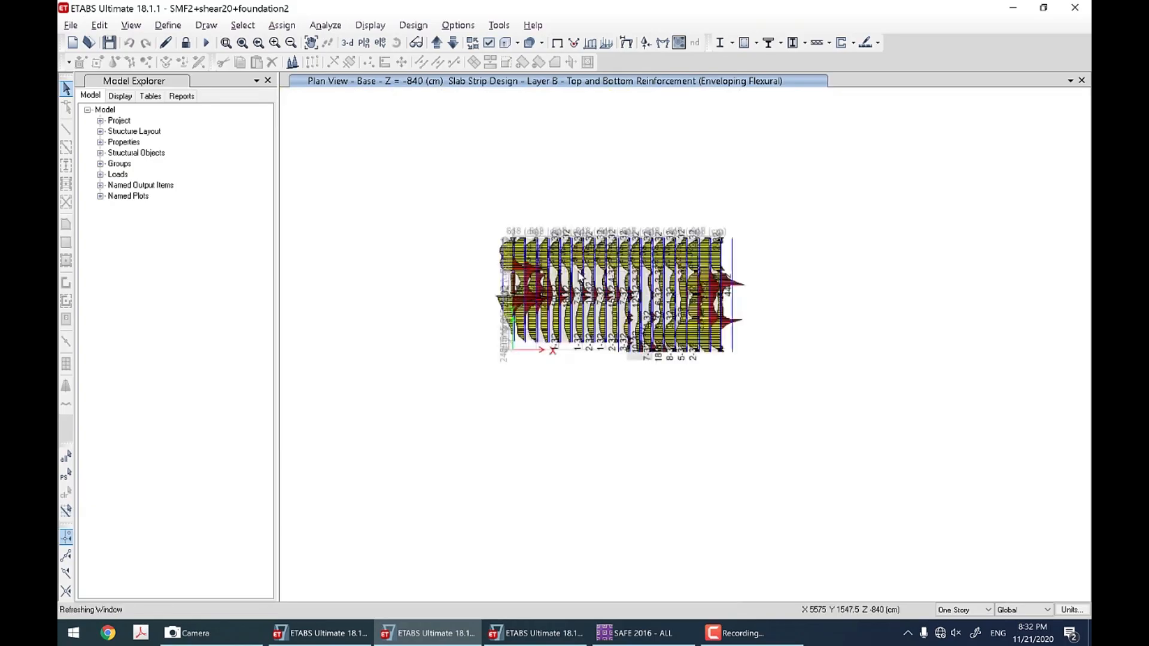
Step: Display the concrete frame design's Longitudinal Reinforcing on a 3-D view of the foundation2 model
left_click(347, 42)
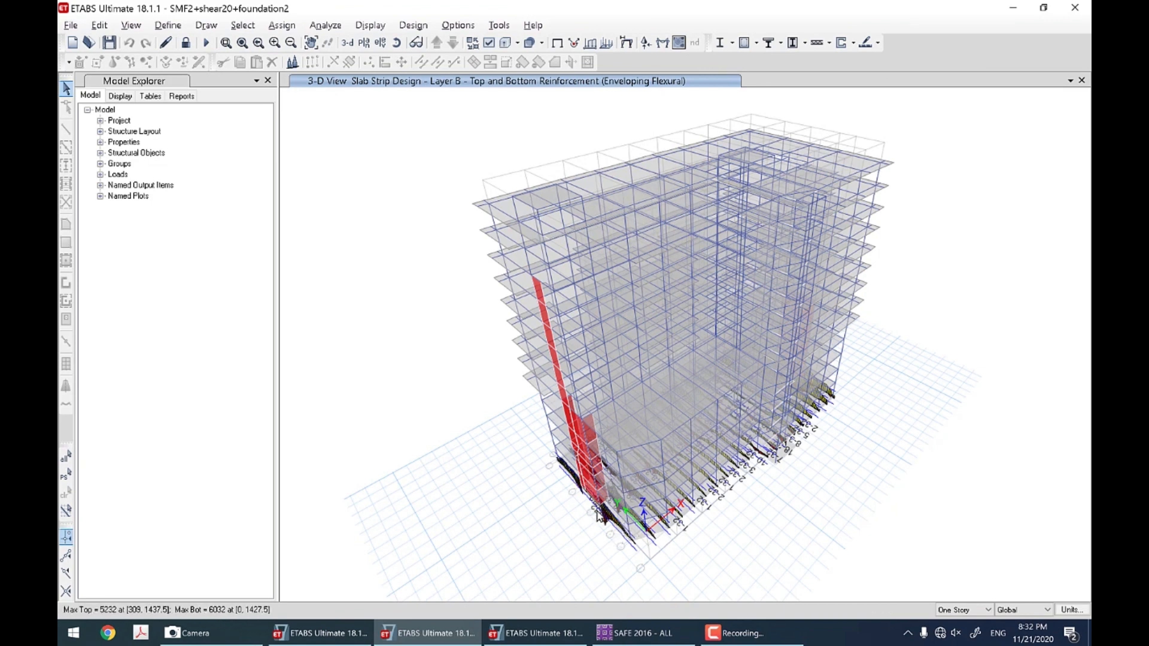
left_click(745, 42)
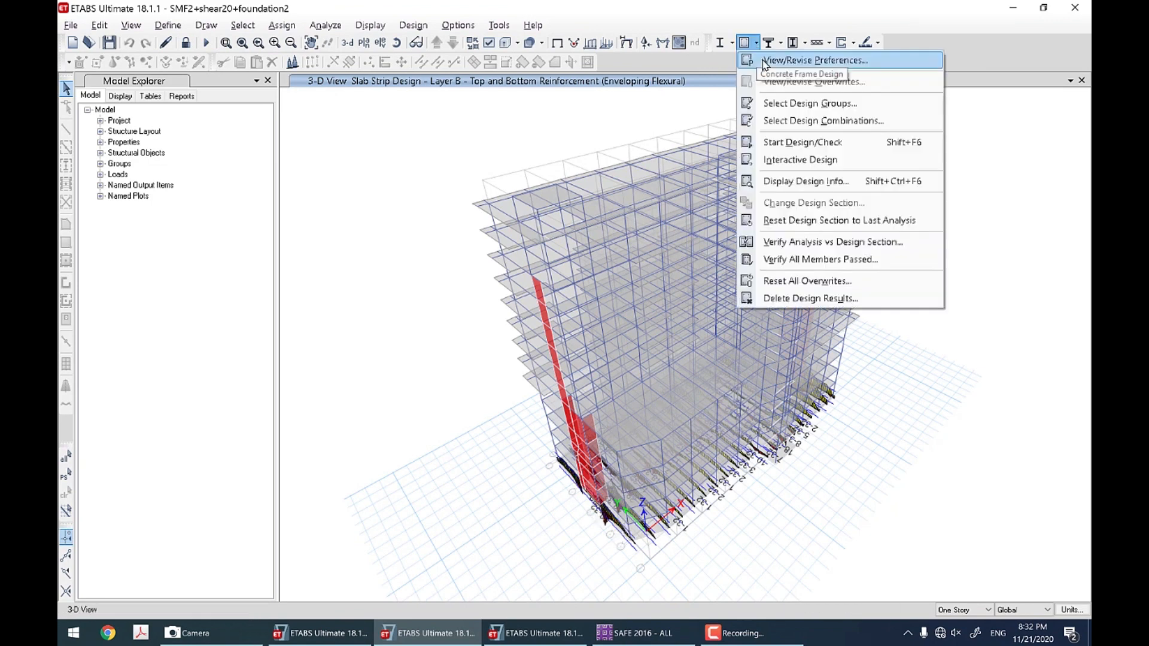
left_click(805, 181)
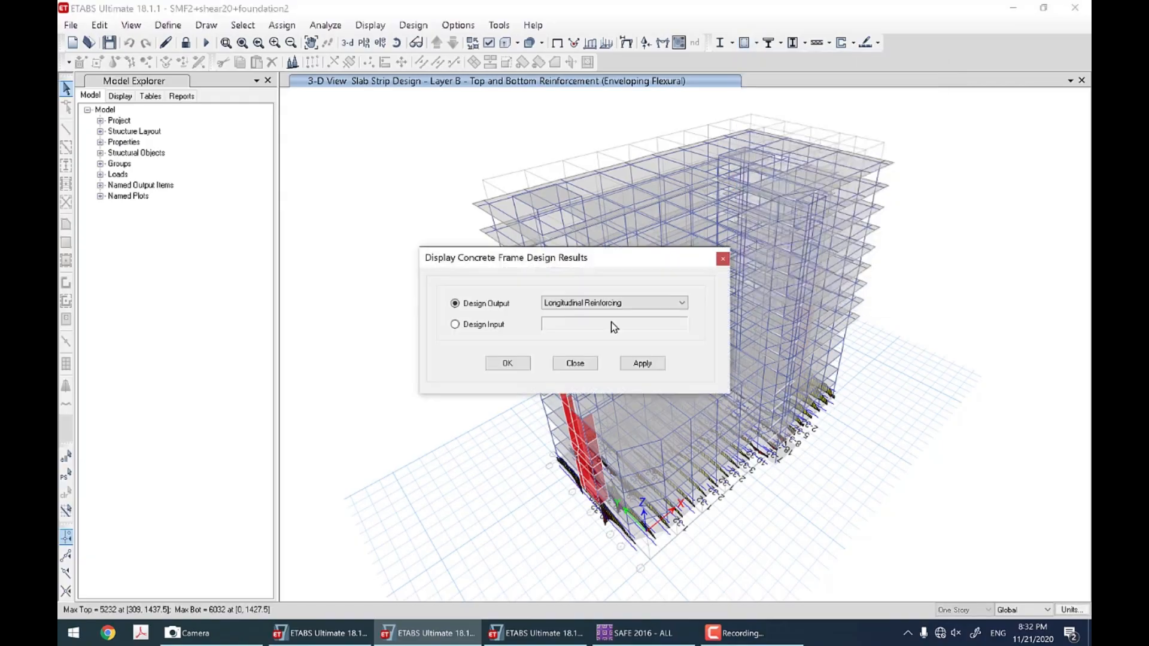
left_click(507, 363)
scroll(650, 544, "up", 5)
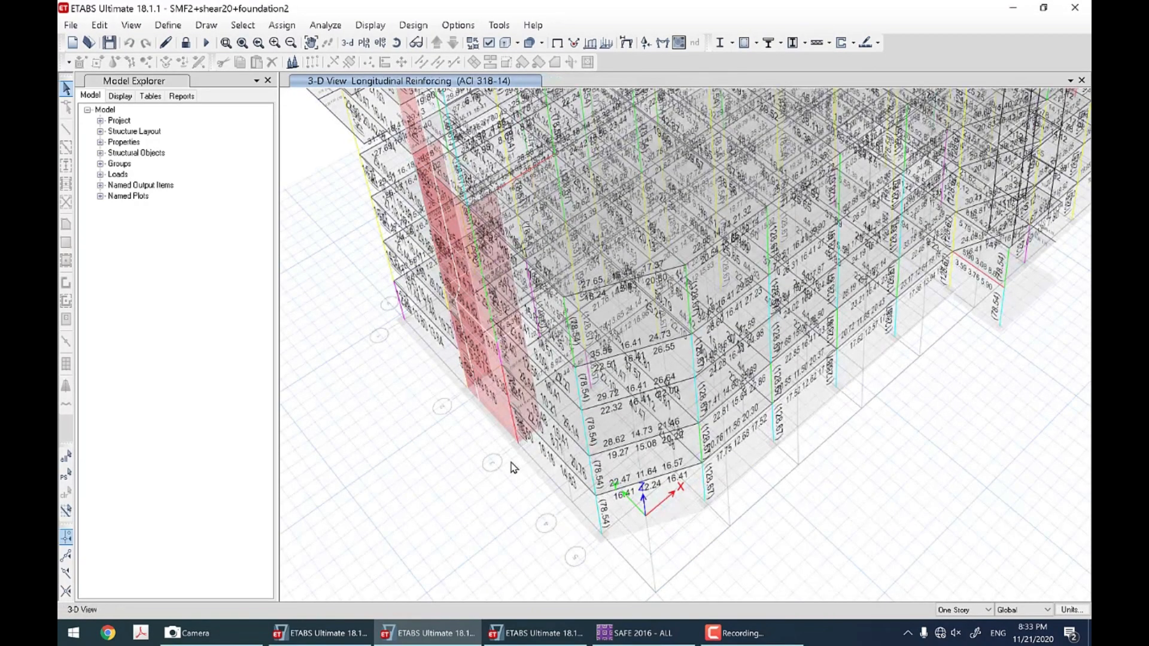
Step: Switch to the ETABS foundation-1 model and display its concrete frame Longitudinal Reinforcing results
left_click(340, 636)
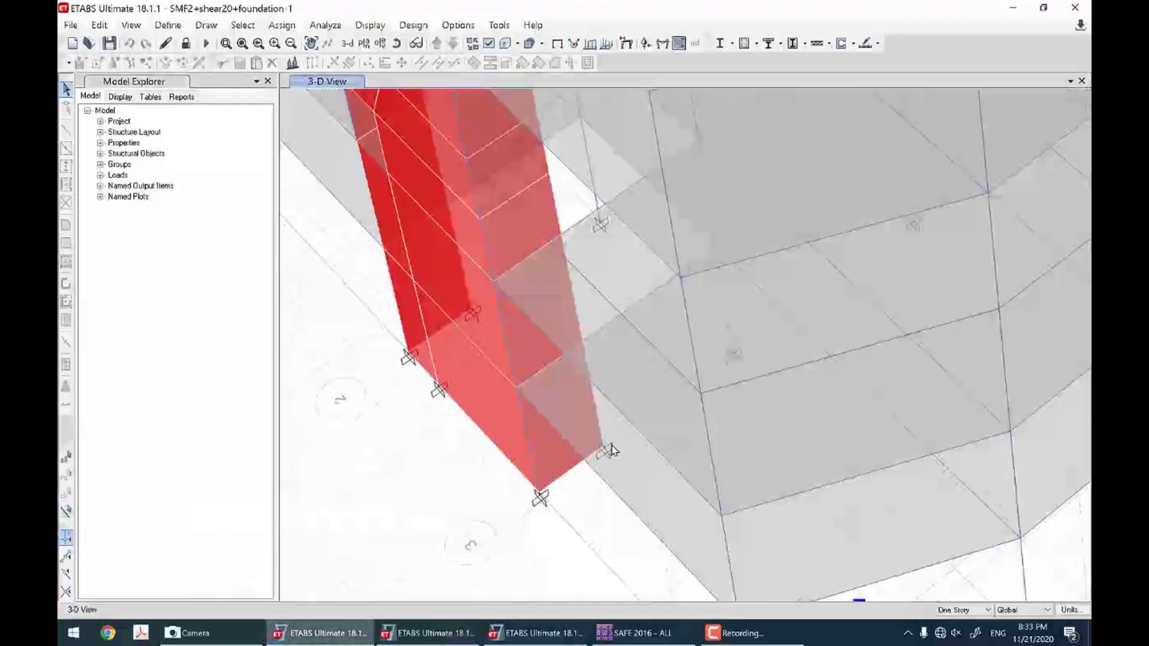
scroll(630, 322, "down", 4)
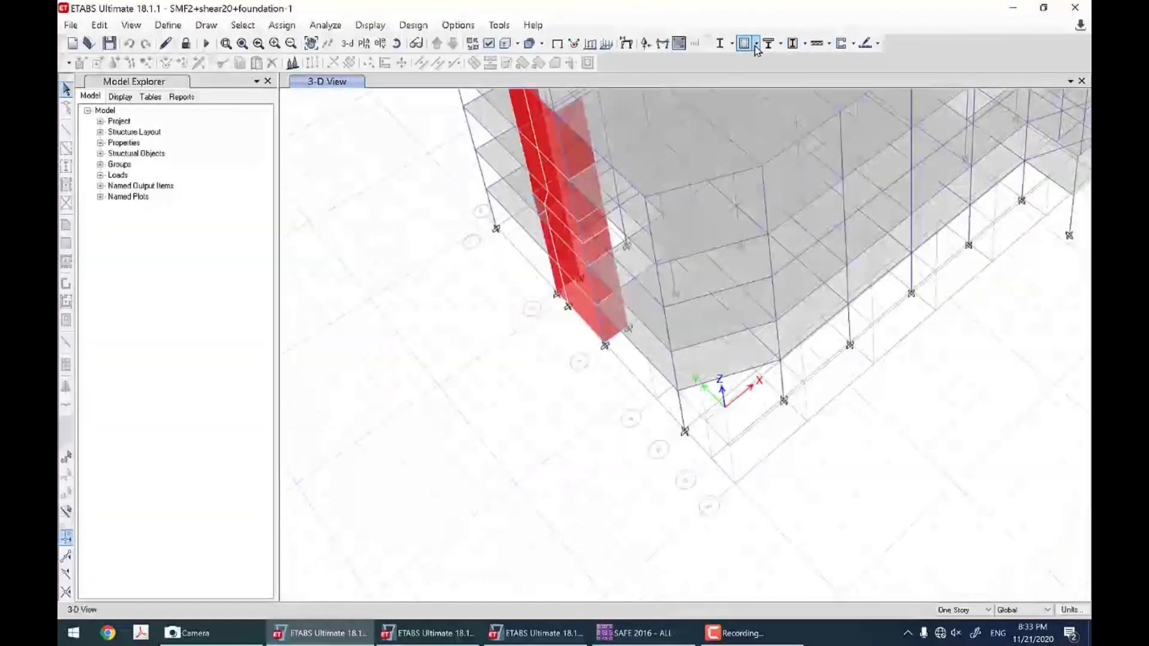
left_click(756, 45)
left_click(796, 182)
left_click(527, 366)
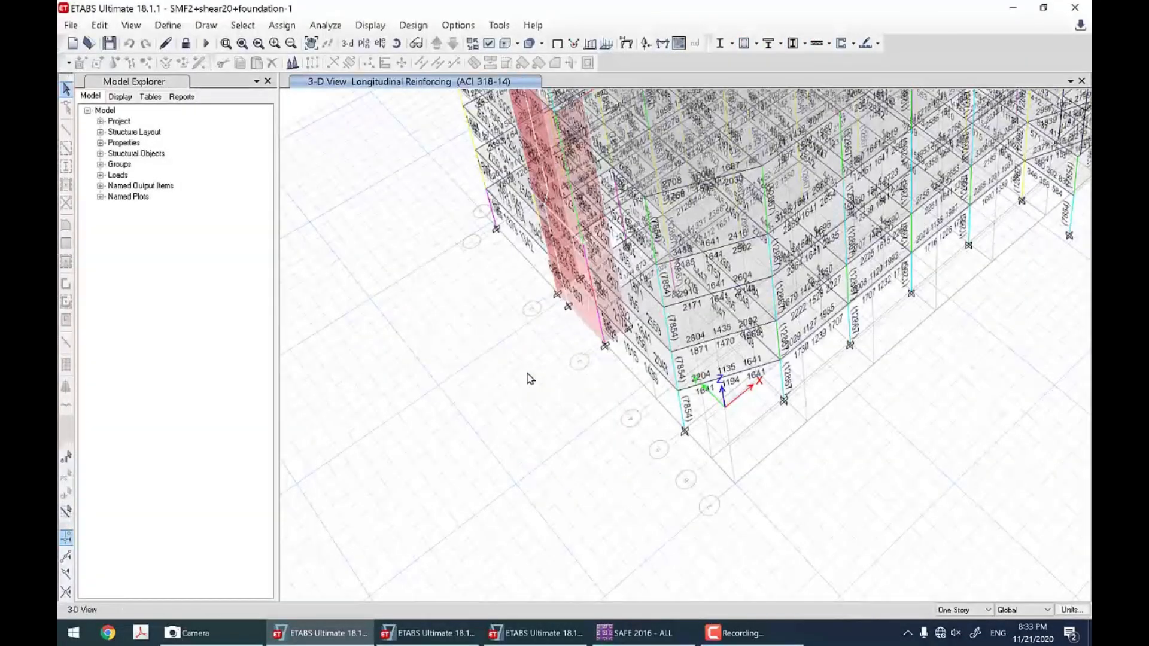
Step: Show elevation A in both the foundation-1 and foundation2 models
left_click(380, 43)
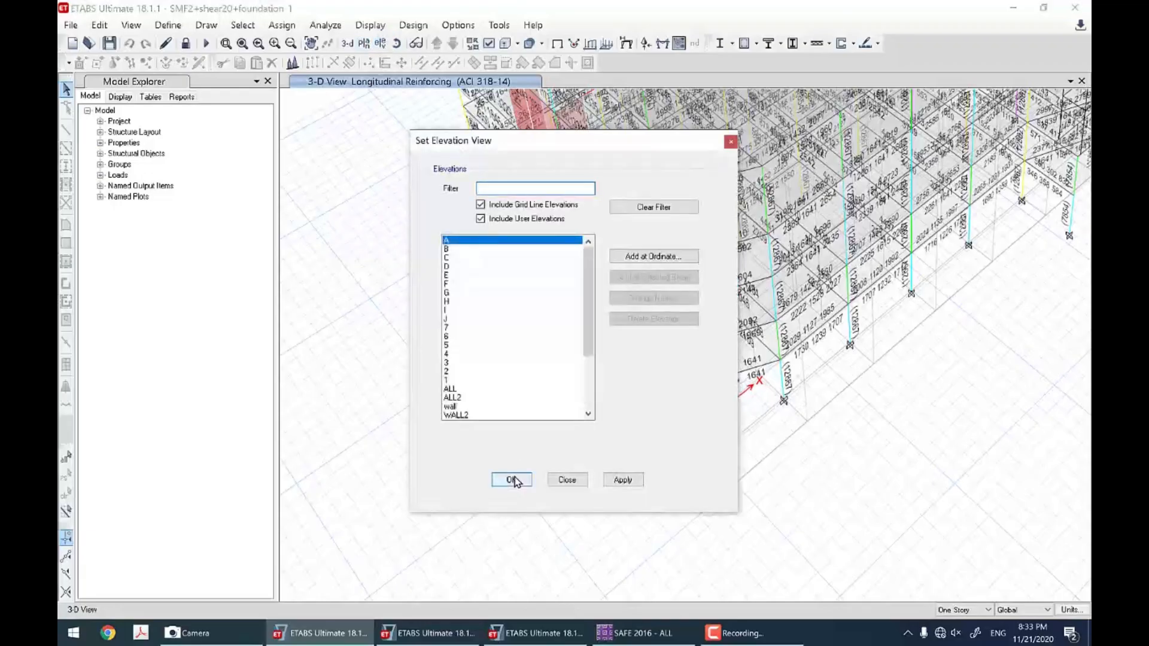
left_click(516, 482)
left_click(437, 633)
left_click(381, 43)
left_click(516, 482)
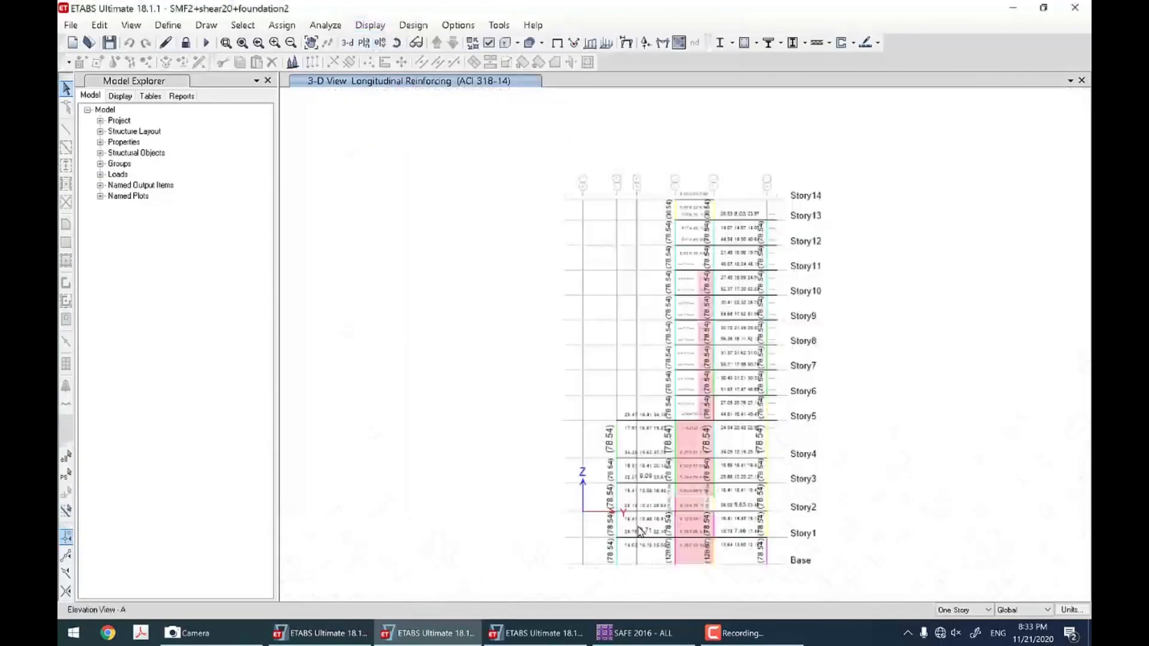
Step: Compare the Story1 beam longitudinal reinforcement on elevation A between the foundation2 and foundation-1 models
scroll(641, 531, "up", 2)
scroll(782, 520, "up", 4)
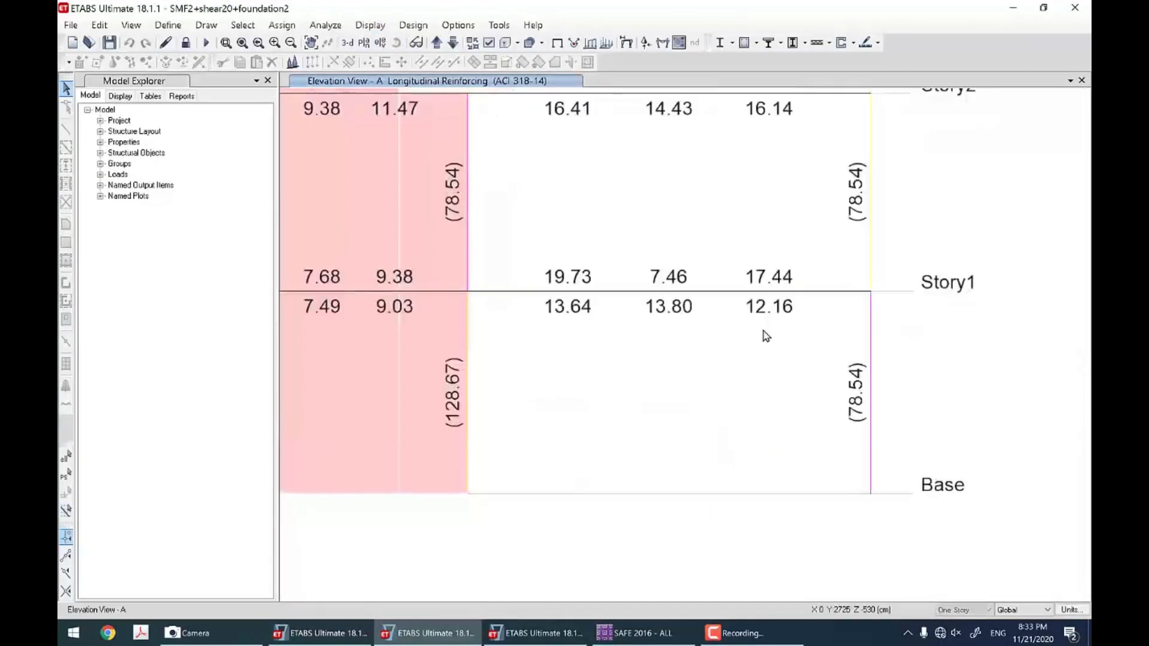
key("alt+Tab")
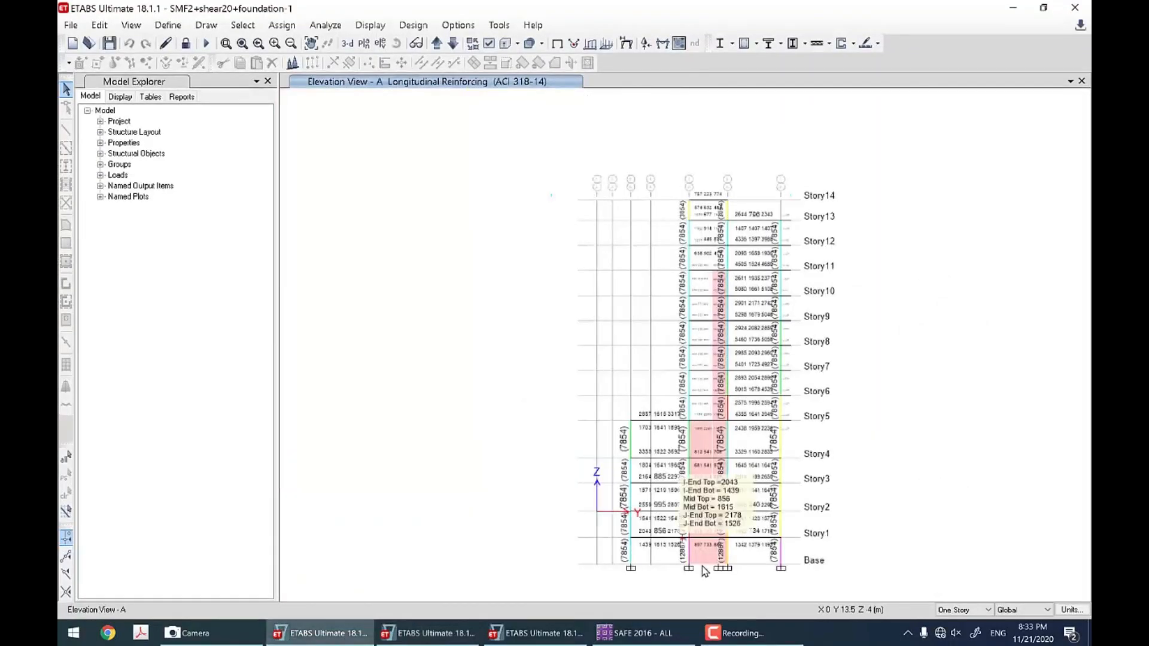
scroll(705, 572, "up", 5)
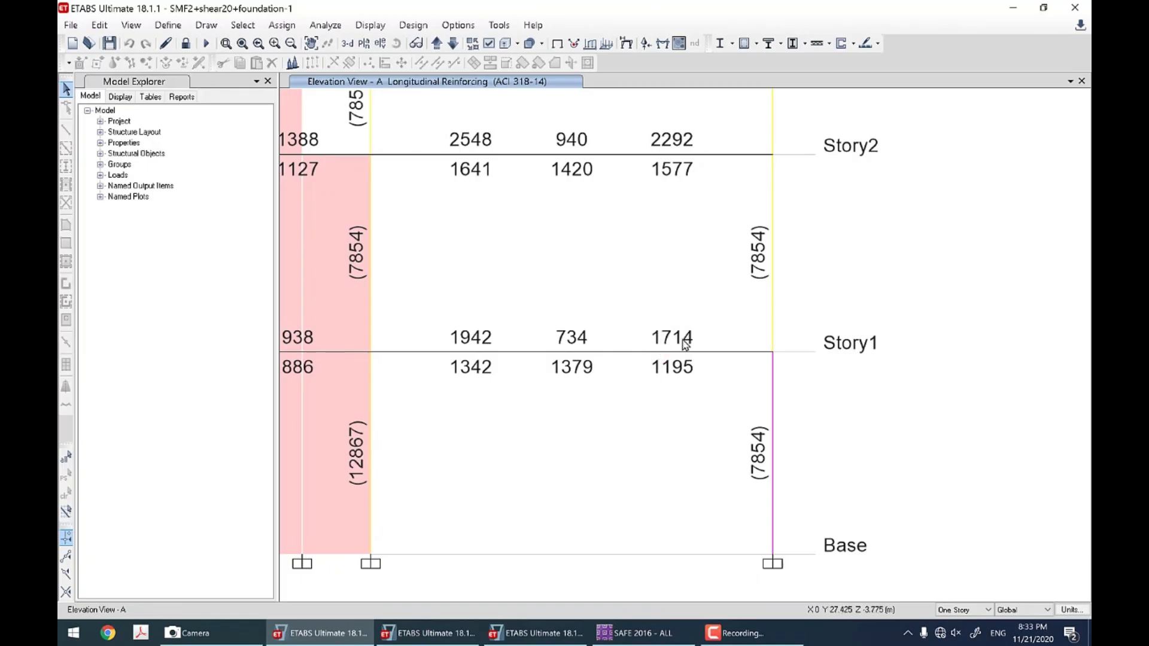
key("alt+Tab")
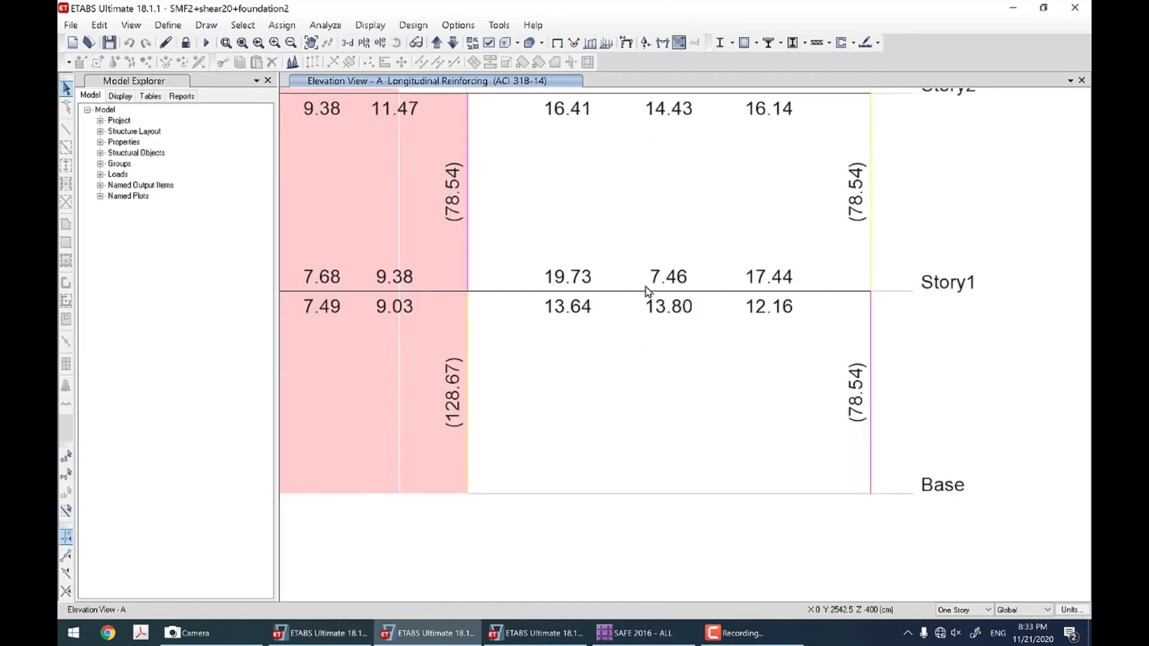
key("alt+Tab")
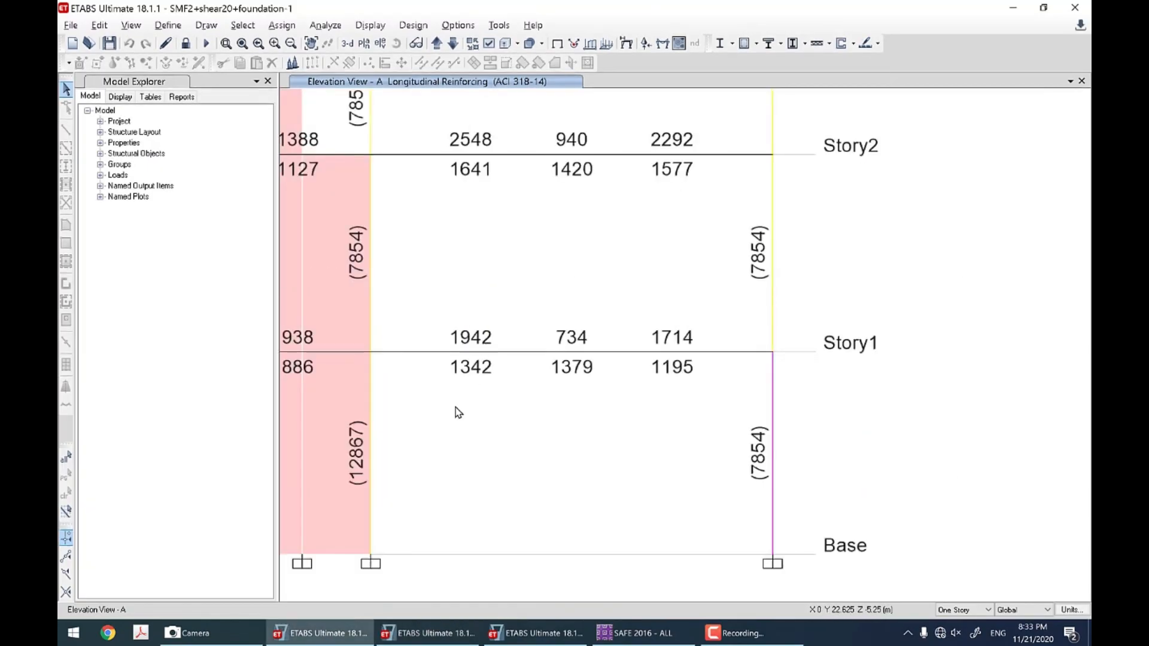
Step: Display the Column P-M-M Interaction Ratios on elevation A of the foundation-1 model
left_click(771, 43)
left_click(838, 182)
left_click(682, 303)
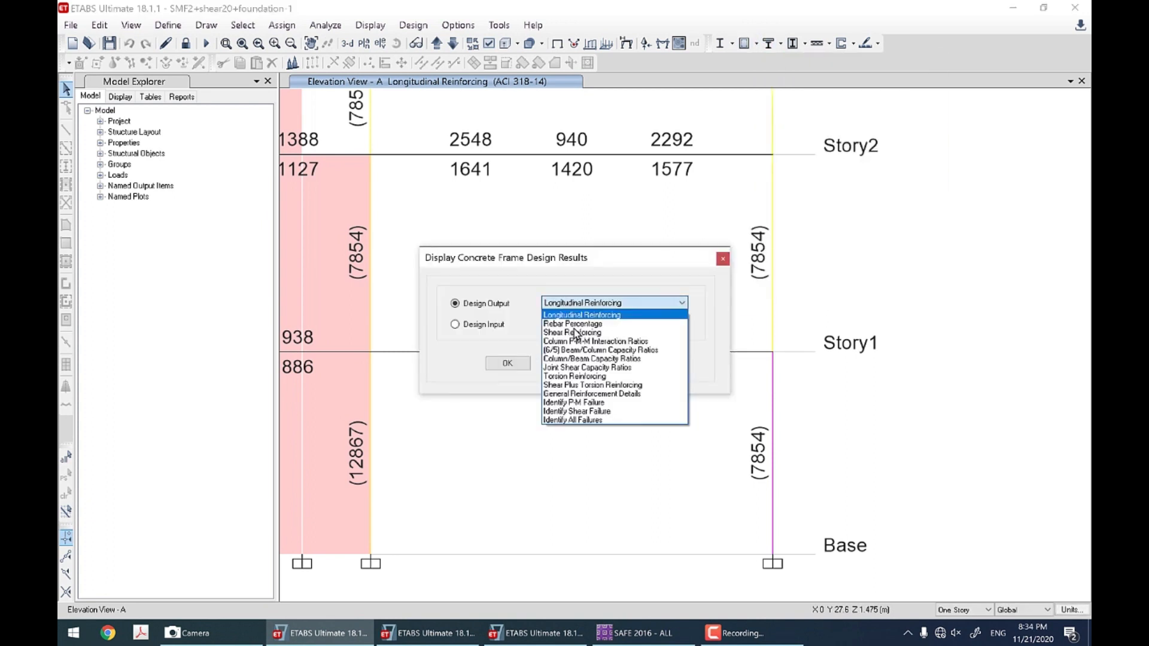
left_click(598, 338)
left_click(507, 363)
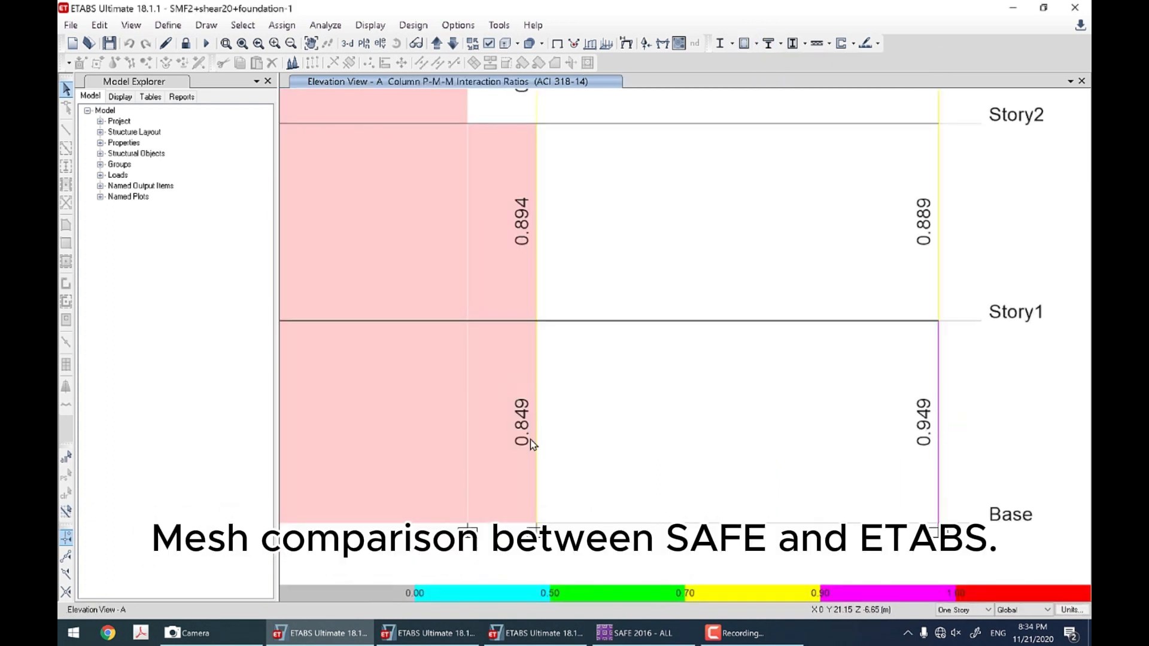
Step: Switch to the foundation2 model and display the Column P-M-M Interaction Ratios on elevation A
left_click(428, 633)
left_click(771, 43)
left_click(838, 182)
left_click(681, 302)
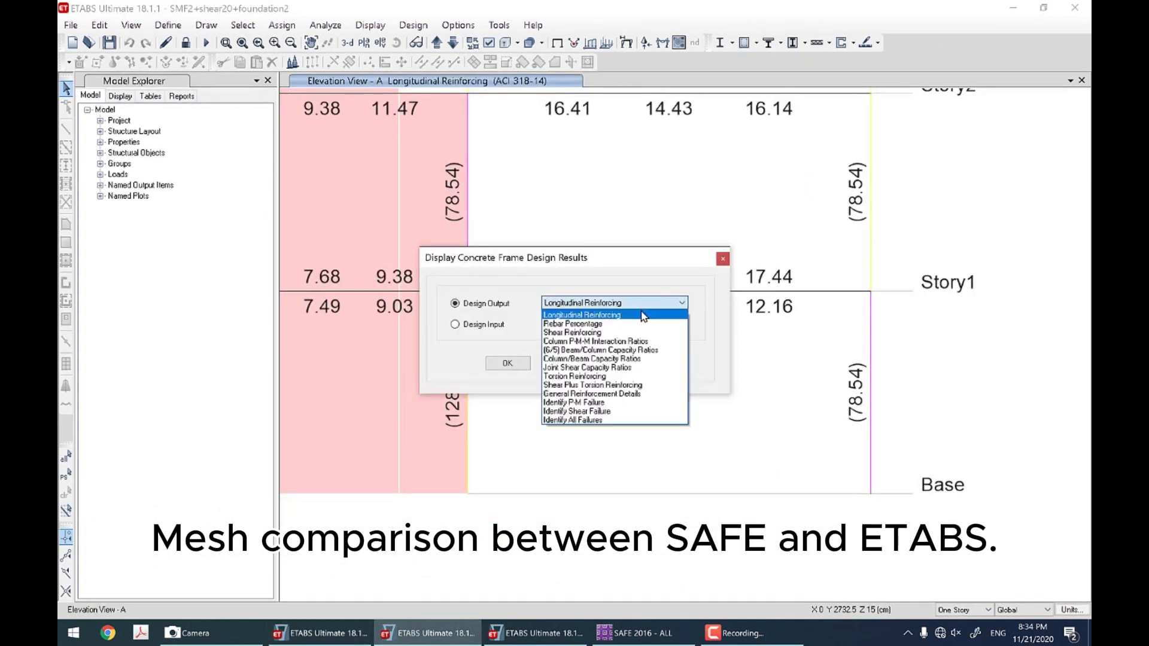
left_click(598, 338)
left_click(507, 363)
scroll(460, 412, "down", 3)
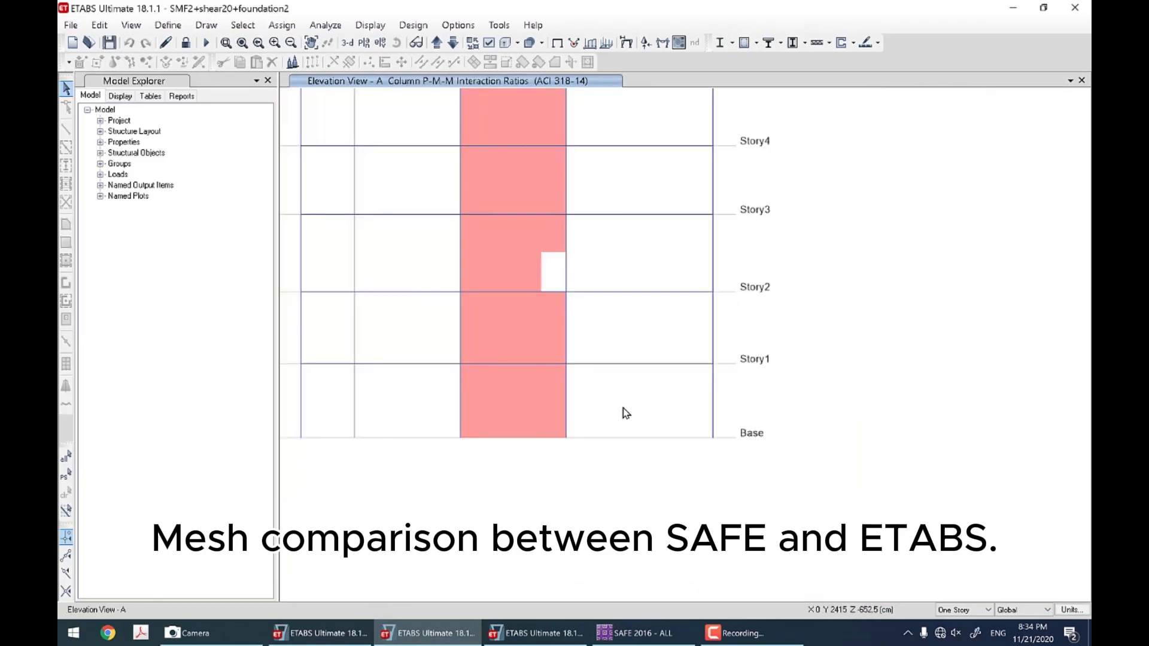
Step: Compare the lower-story column P-M-M ratios beside the shear wall on elevation A between foundation-1 and foundation2
key("alt+Tab")
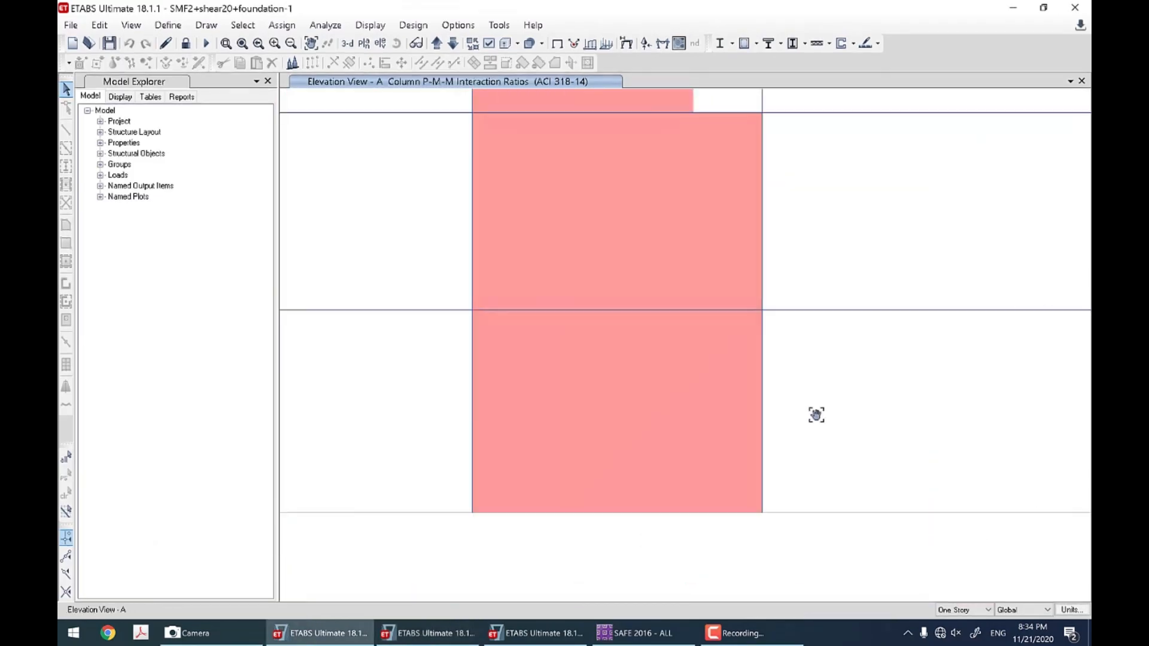
scroll(580, 416, "down", 3)
mouse_move(575, 419)
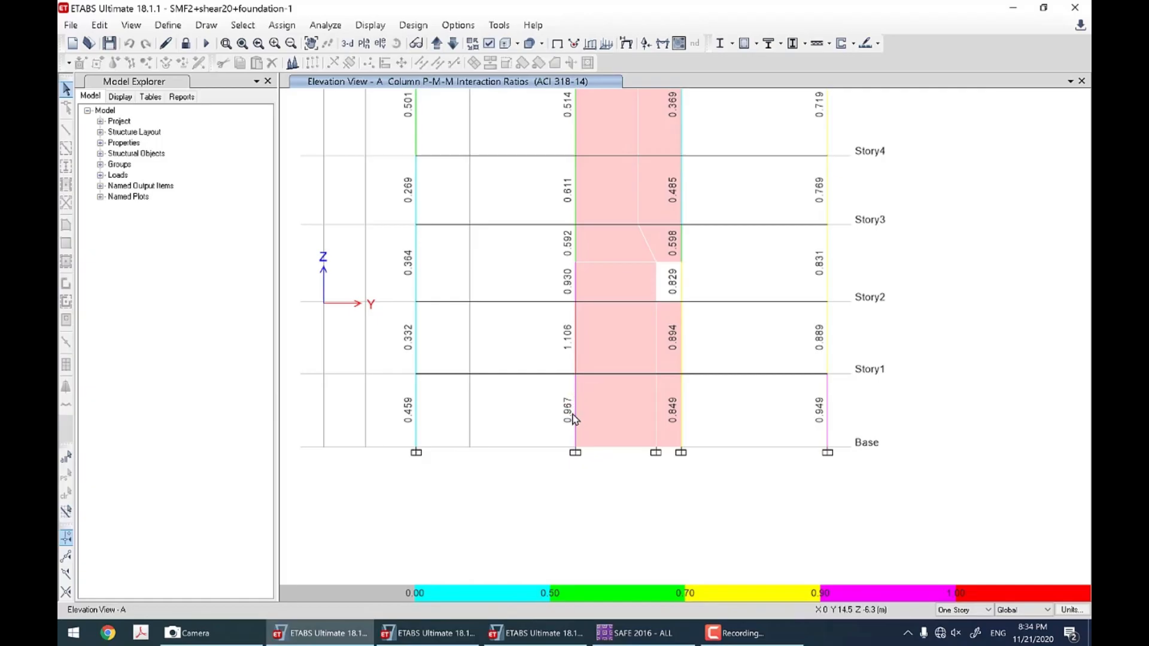
middle_click_drag(571, 430, 562, 482)
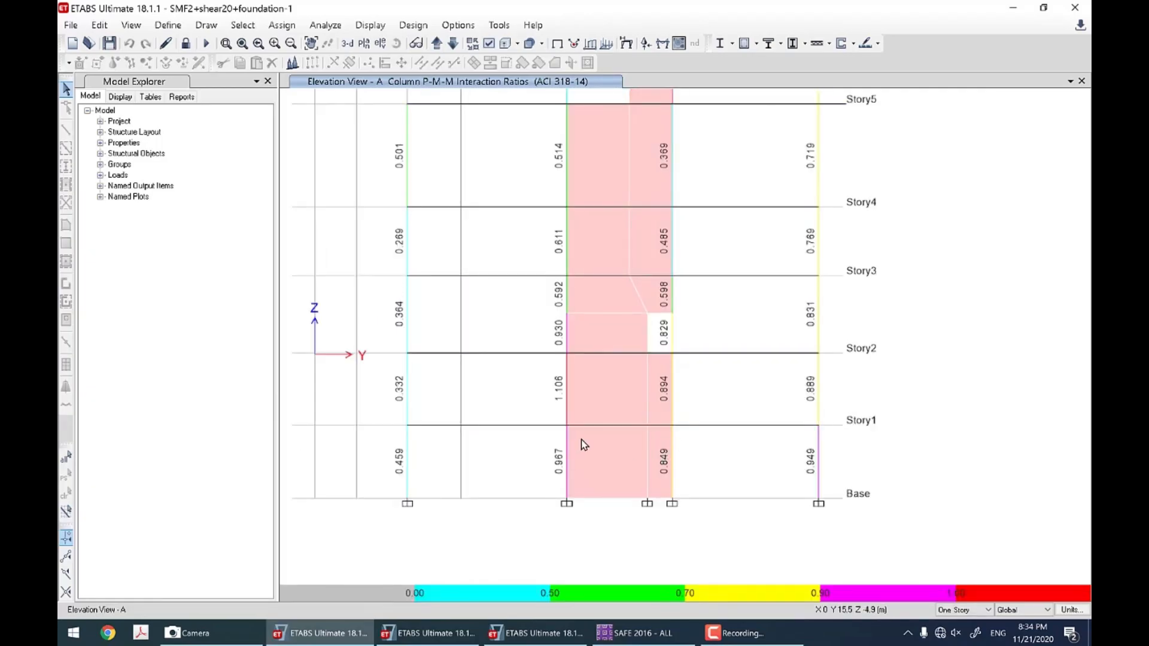
scroll(580, 440, "down", 3)
left_click(535, 633)
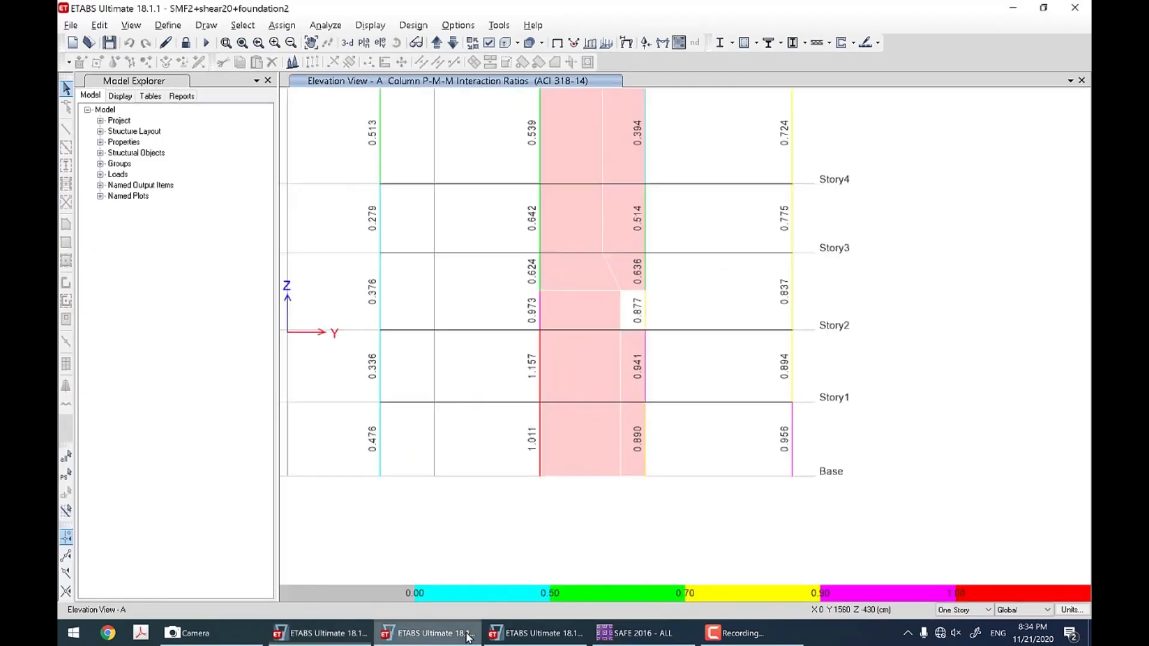
Step: Show the column P-M-M interaction ratios in 3-D view for both the foundation-1 and foundation2 models
left_click(323, 634)
left_click(437, 634)
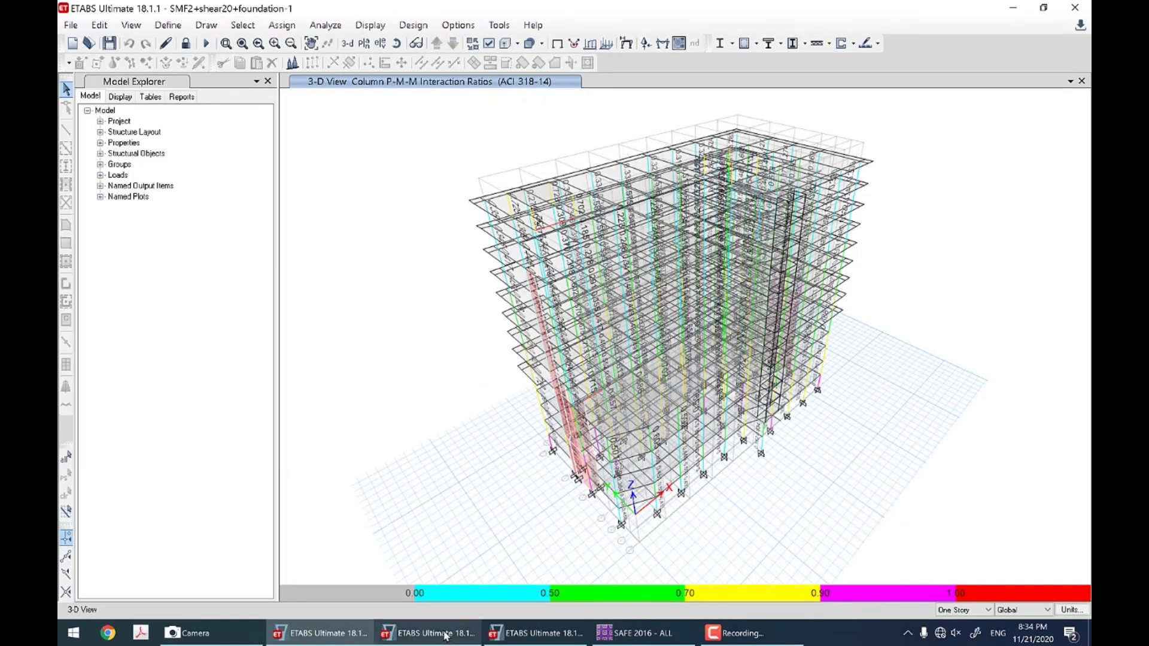
left_click(446, 634)
left_click(446, 634)
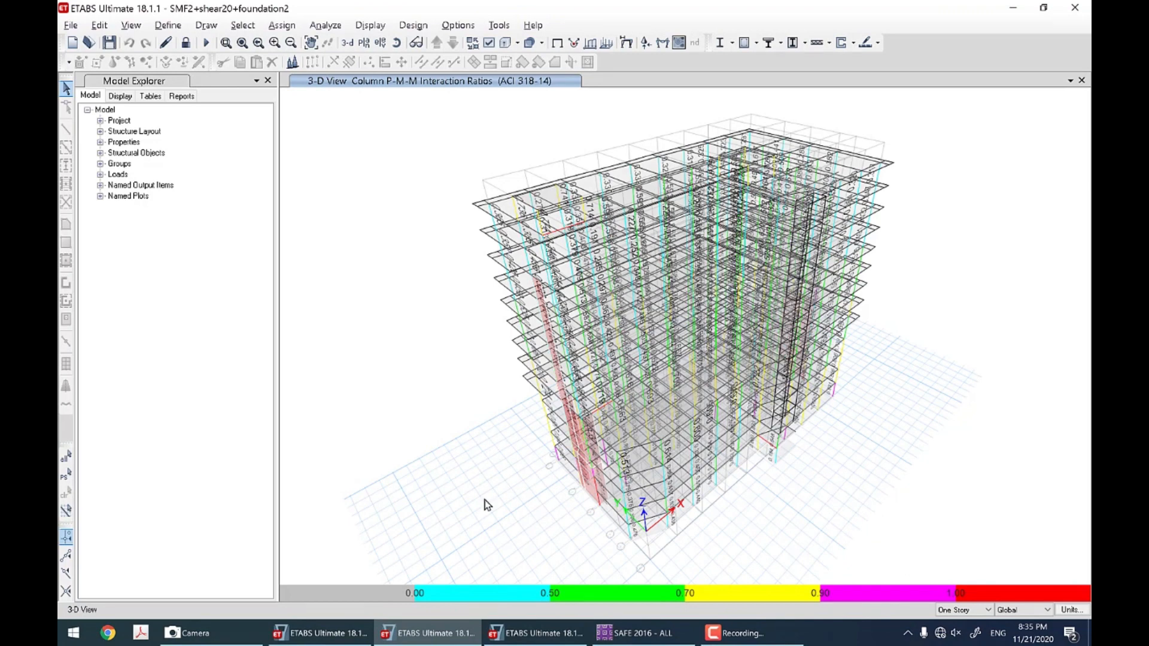
Step: Switch to SAFE and replace the slab strip design display with the undeformed 3-D view of the foundation slabs
left_click(637, 632)
scroll(690, 411, "down", 4)
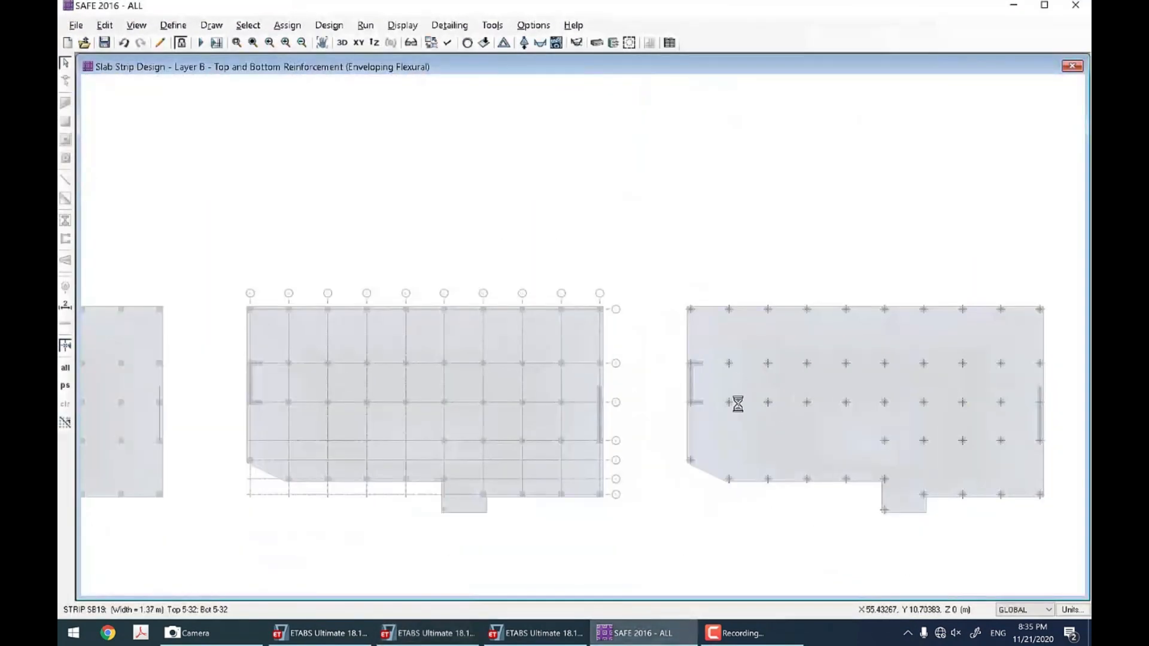
scroll(696, 413, "up", 2)
scroll(695, 413, "up", 3)
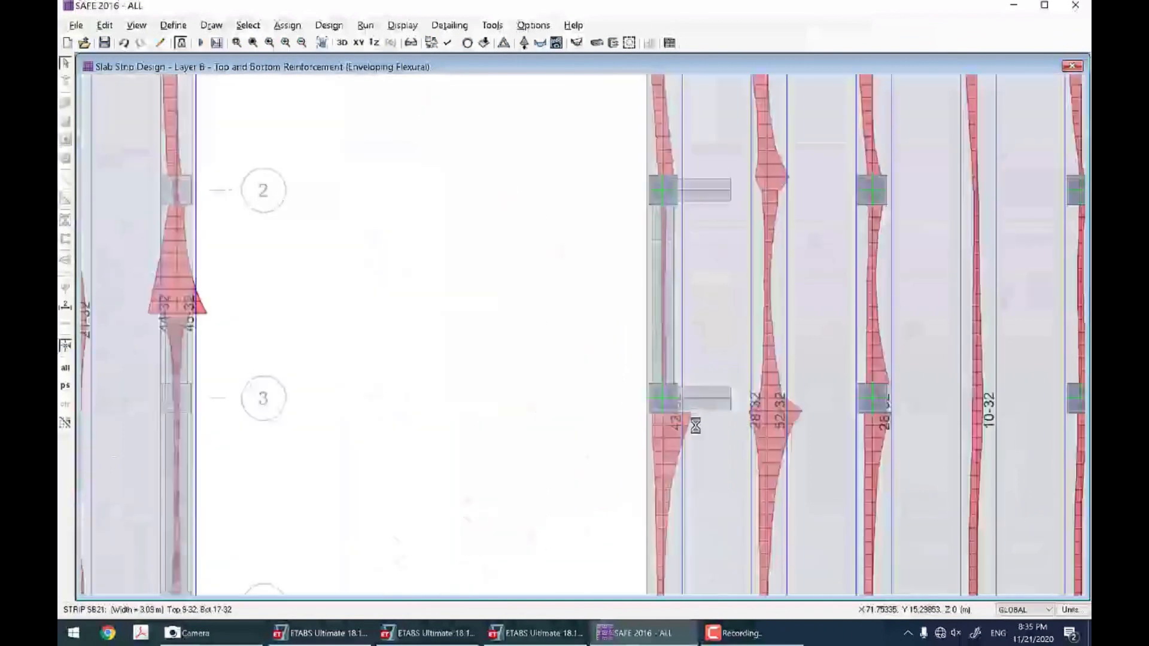
left_click(342, 42)
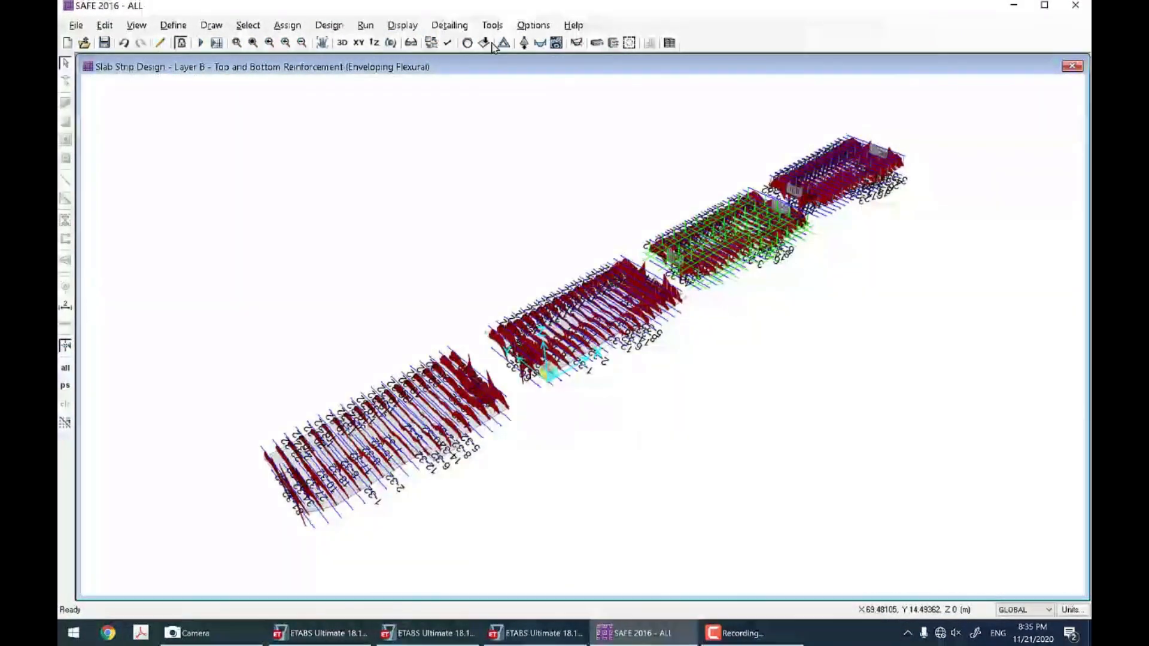
left_click(486, 43)
Step: Examine the slab modelled with wall and column stubs above it, and select its slab area near the corner wall
scroll(662, 313, "up", 5)
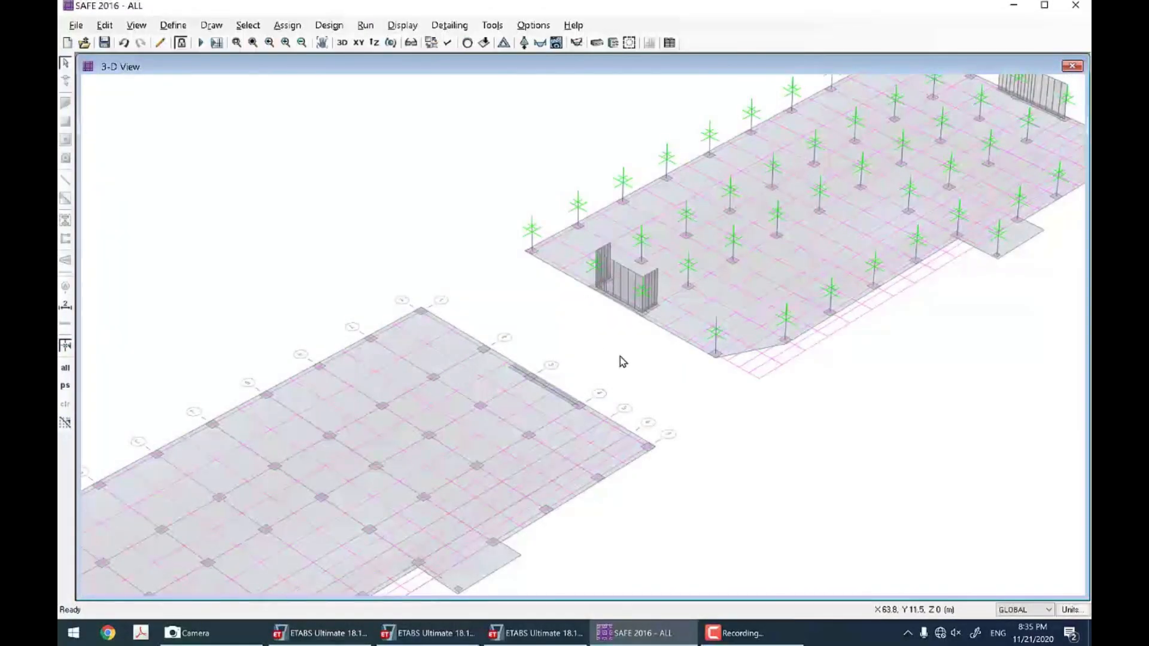
scroll(618, 361, "down", 5)
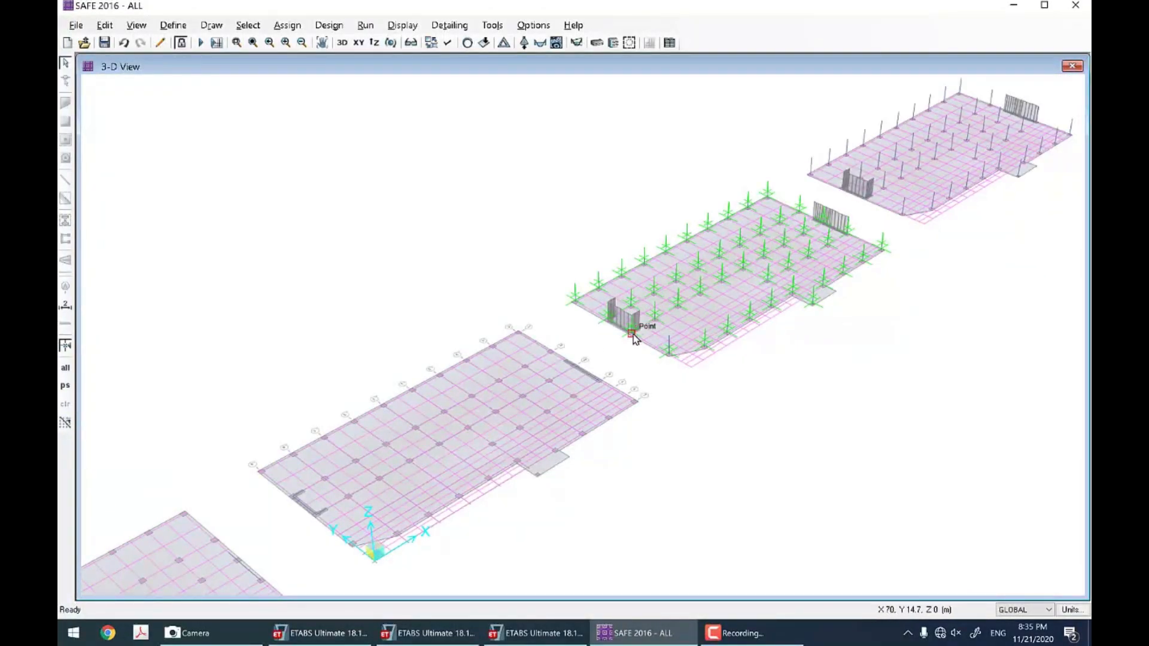
scroll(622, 338, "up", 2)
scroll(624, 339, "up", 1)
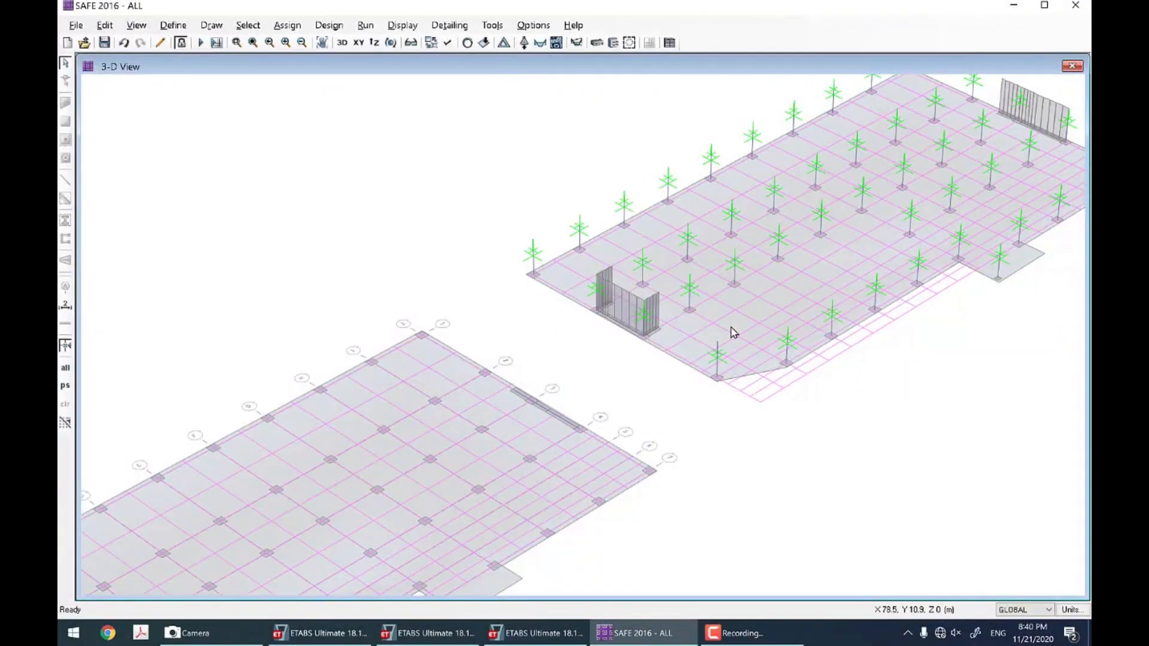
scroll(734, 333, "up", 2)
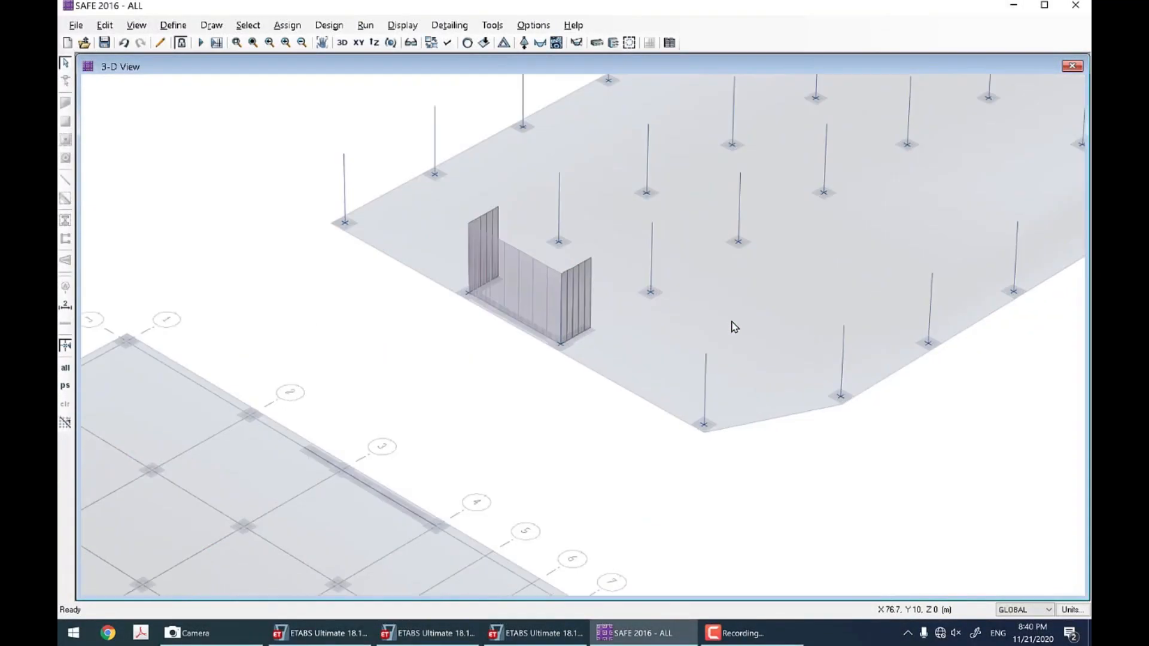
left_click(742, 324)
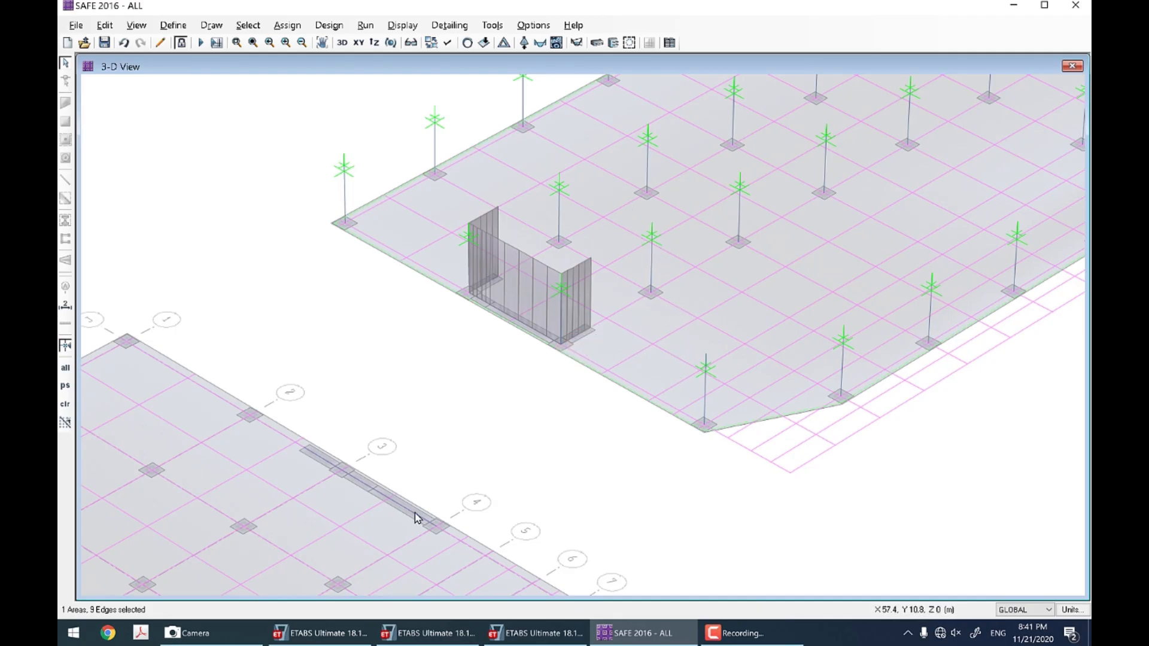
Step: Switch to the foundation2 model in ETABS and examine the column P-M-M ratios at the shear wall base near grid 3
left_click(323, 633)
left_click(442, 633)
left_click(542, 633)
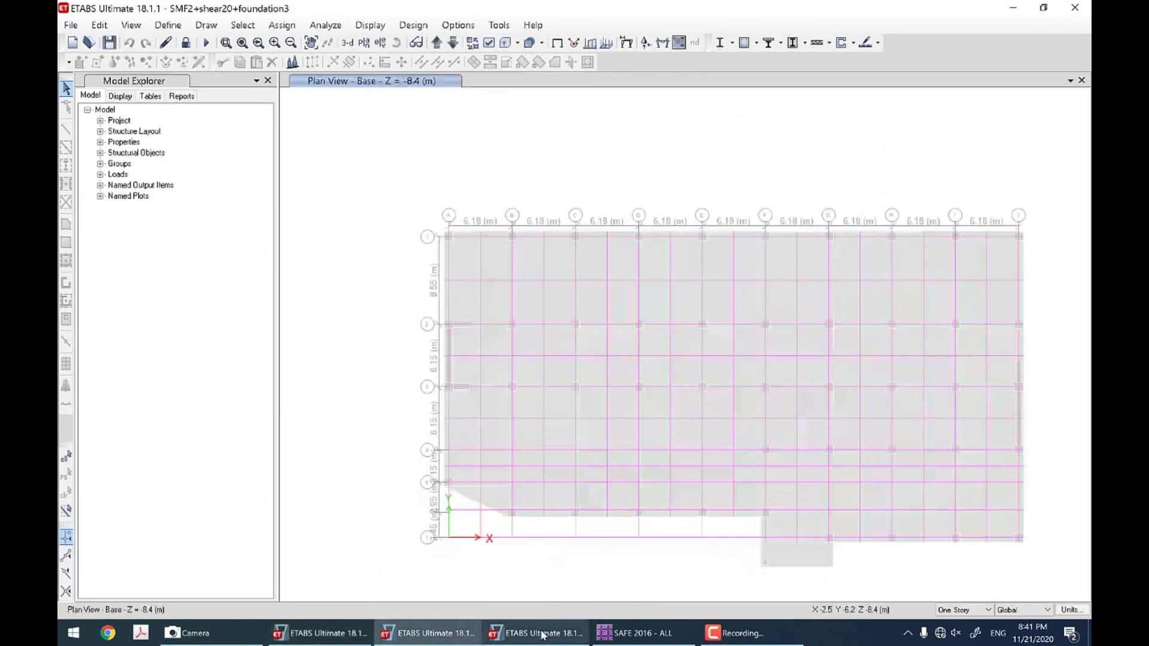
left_click(444, 633)
scroll(630, 518, "up", 5)
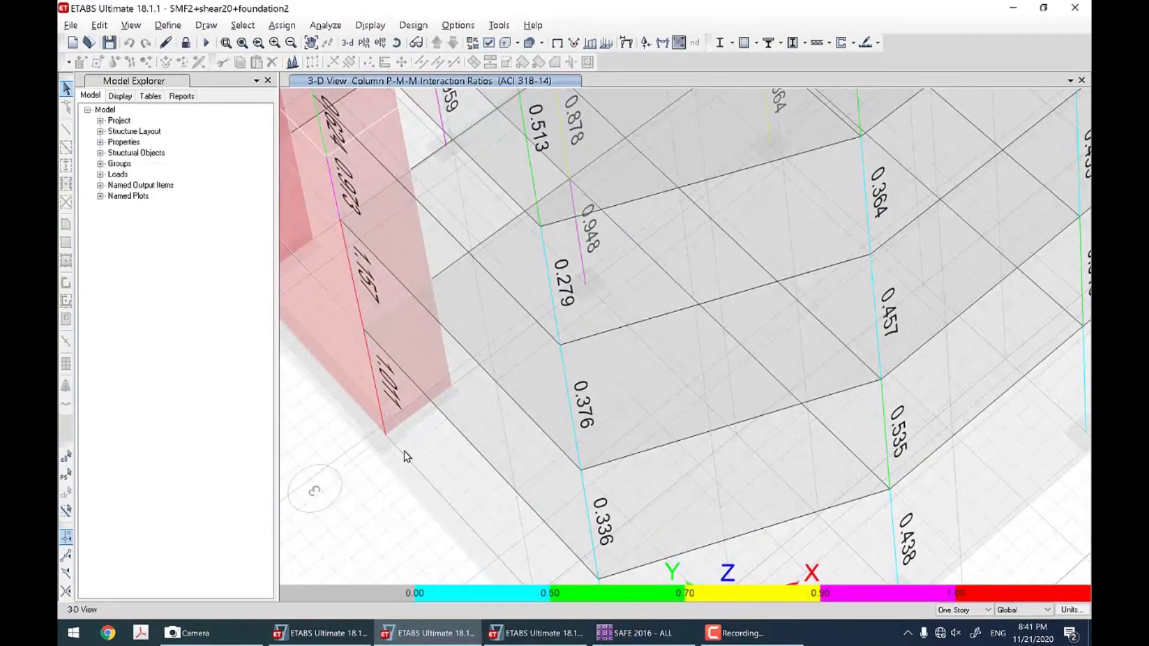
Step: Return to SAFE and examine the grid A shear wall location on the foundation slab modelled without wall or column stubs
left_click(638, 633)
scroll(646, 414, "down", 5)
scroll(389, 538, "up", 6)
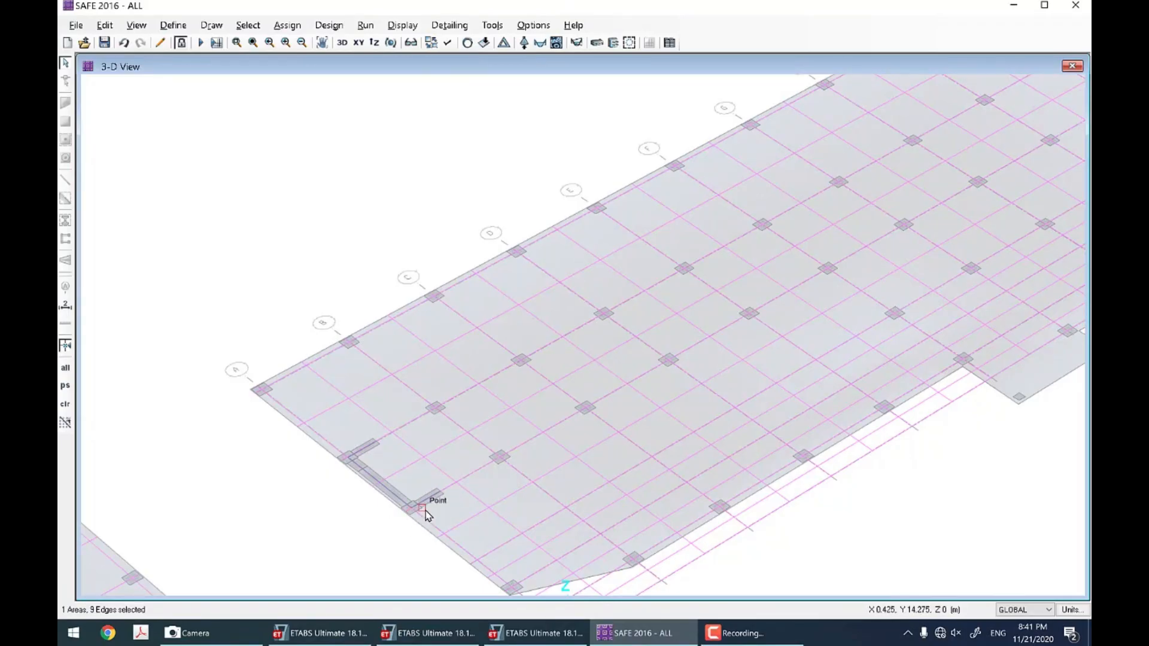
Step: Go back to ETABS and compare the 3-D column P-M-M ratio views of the foundation-1 and foundation2 models
key("alt+Tab")
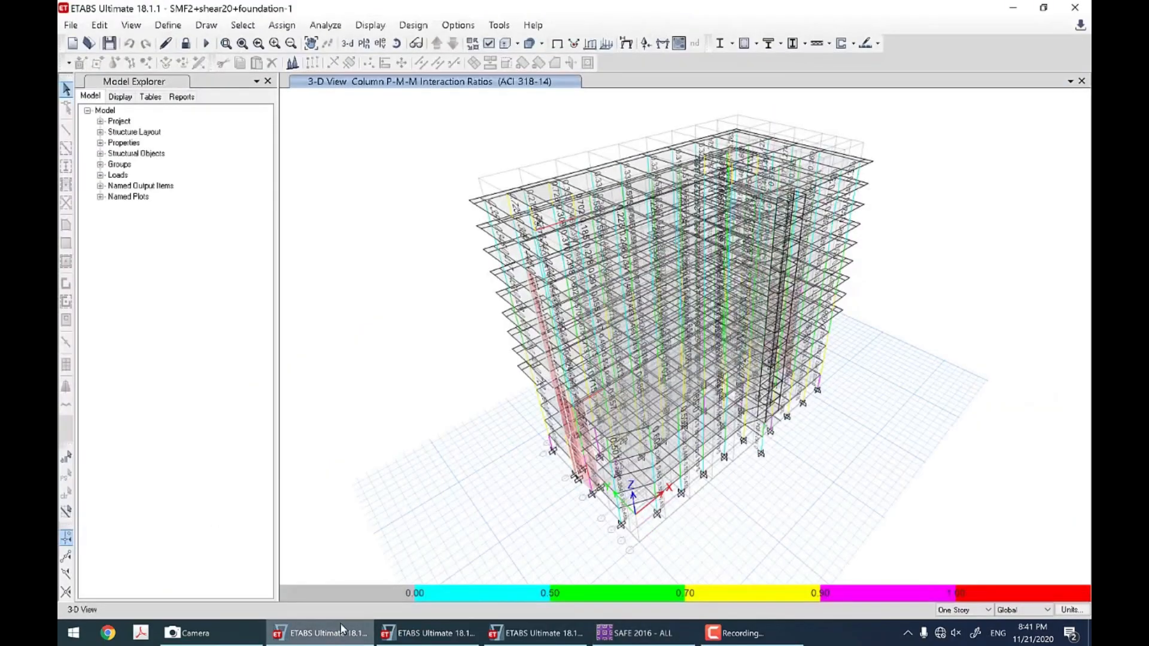
left_click(402, 632)
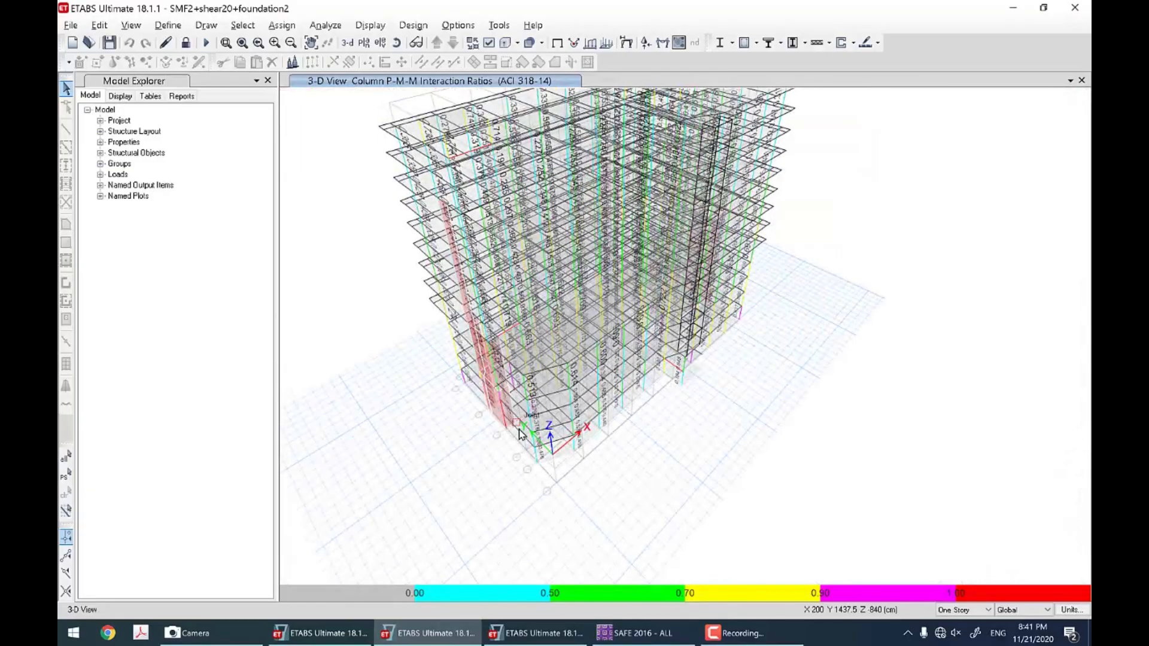
mouse_move(507, 421)
Step: Switch to the foundation3 model and examine in 3-D how the shear wall meets the foundation slab
mouse_move(535, 634)
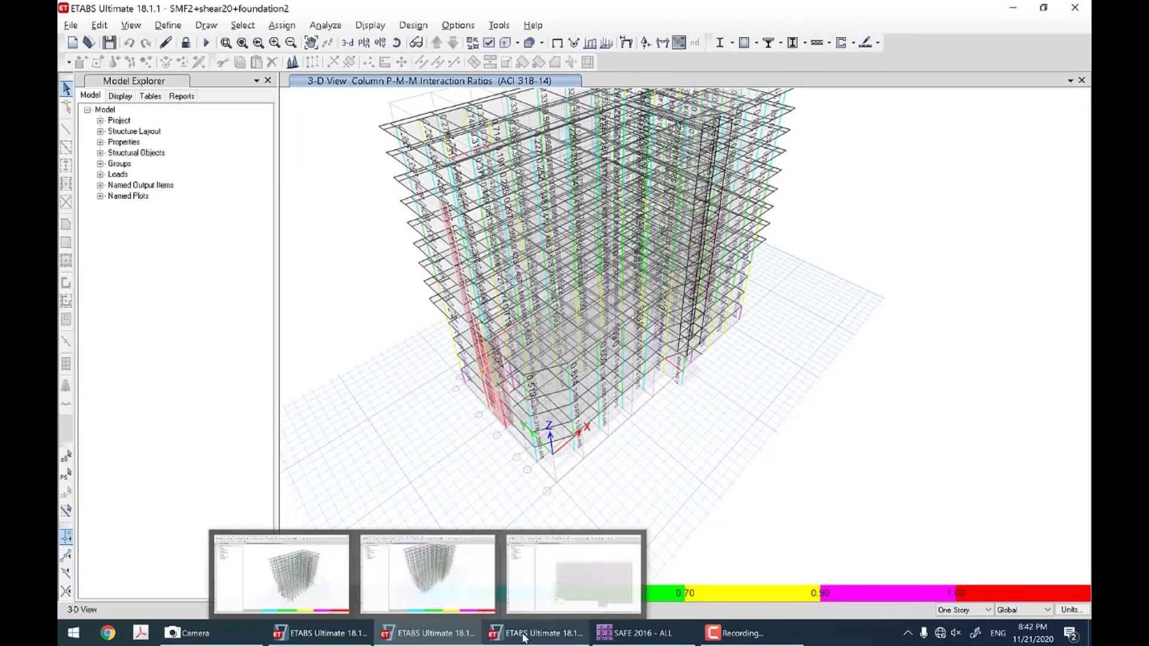
left_click(557, 574)
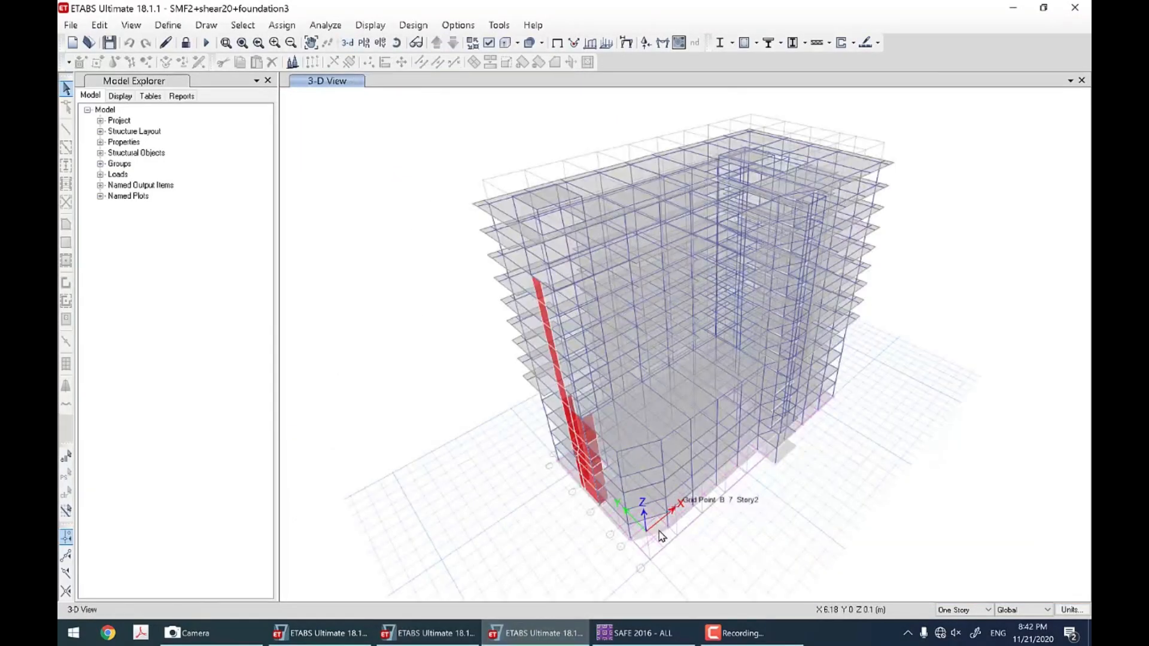
scroll(607, 506, "up", 5)
scroll(404, 336, "down", 1)
scroll(407, 340, "down", 3)
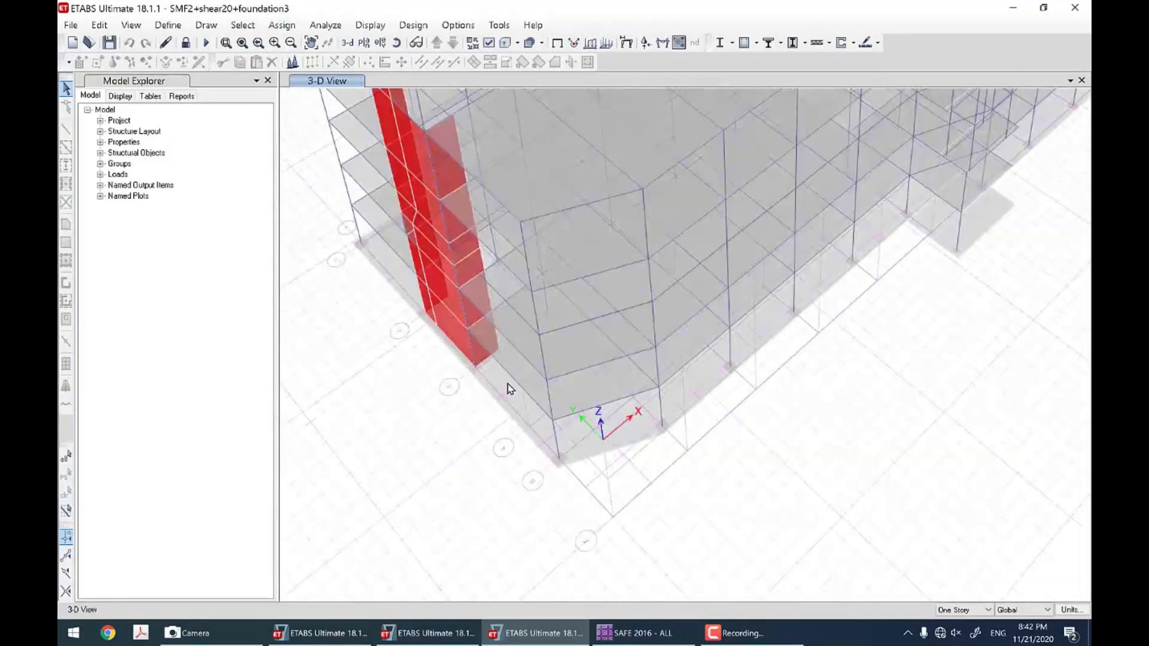
scroll(495, 384, "up", 3)
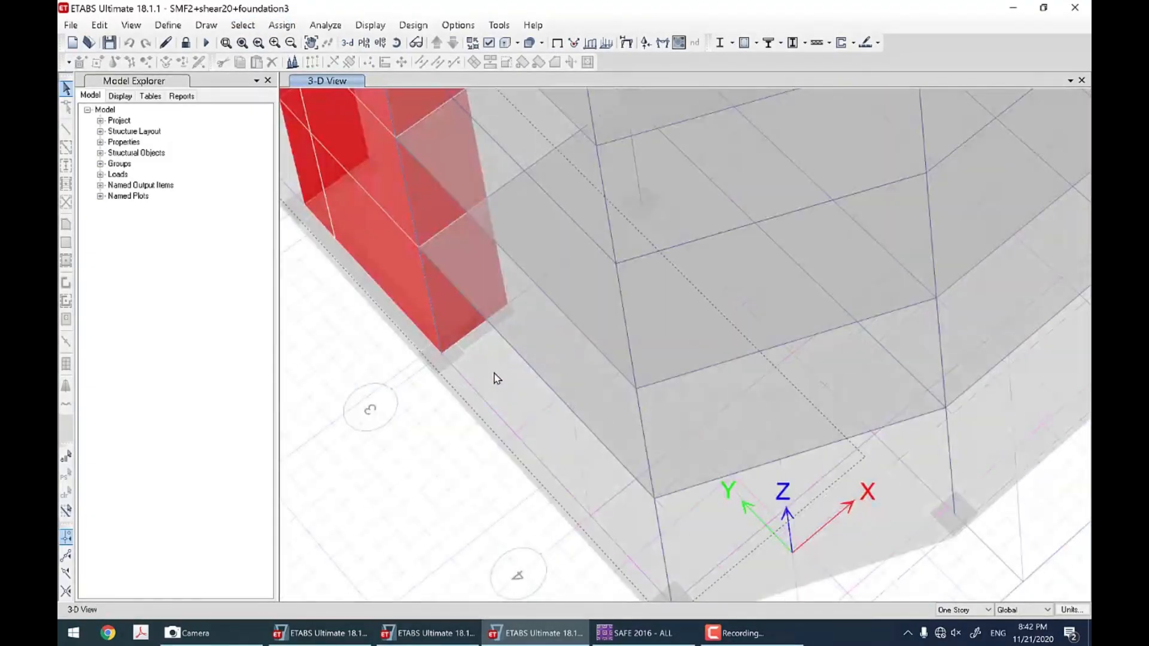
left_click(167, 24)
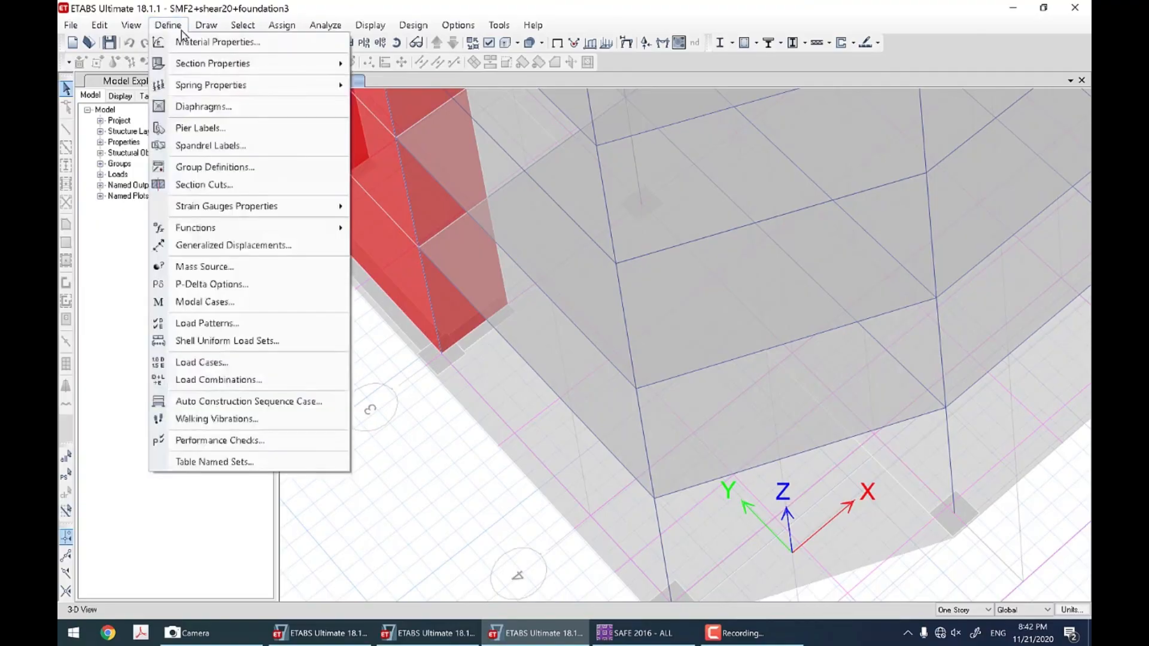
mouse_move(325, 89)
left_click(410, 121)
left_click(650, 378)
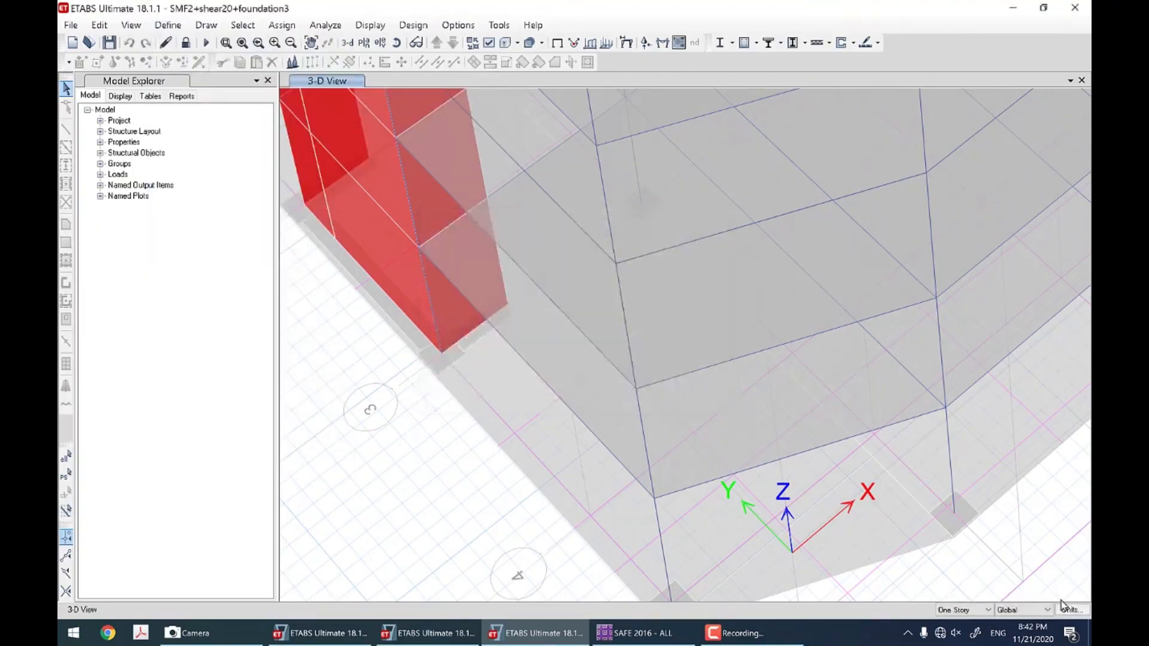
Step: Set the foundation3 model's consistent units to cm for length and kgf for force
left_click(1068, 609)
left_click(608, 192)
left_click(606, 204)
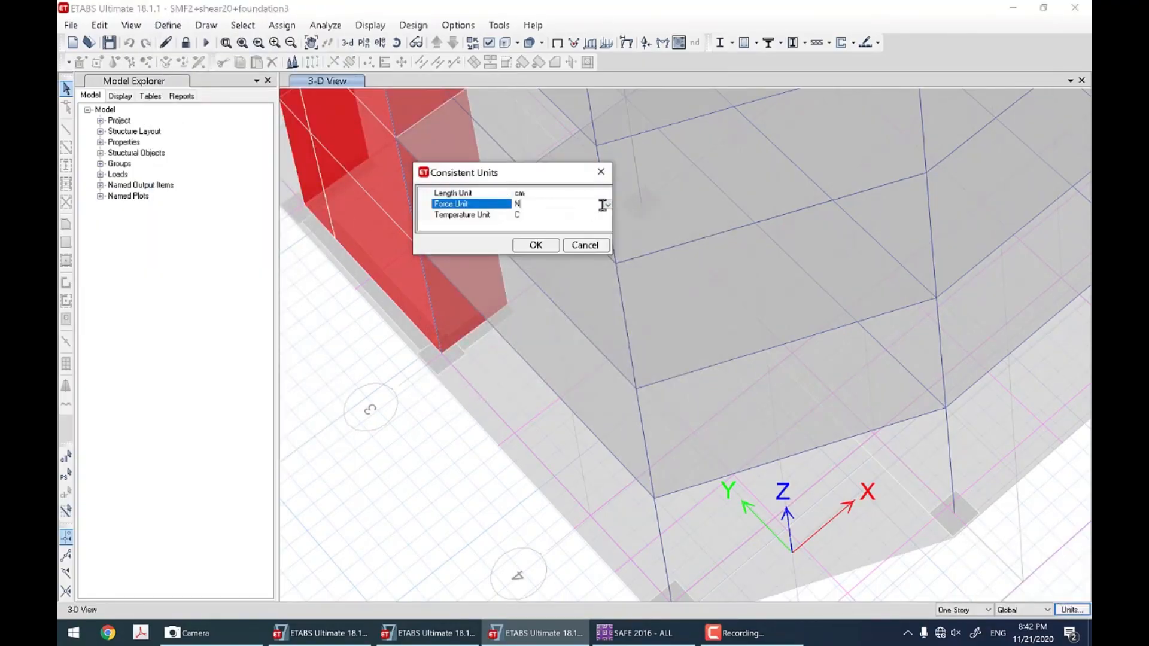
left_click(606, 204)
left_click(542, 265)
left_click(544, 246)
Step: Review the spring constants of area spring property ASpr1 and close the definitions without changes
left_click(169, 25)
mouse_move(264, 86)
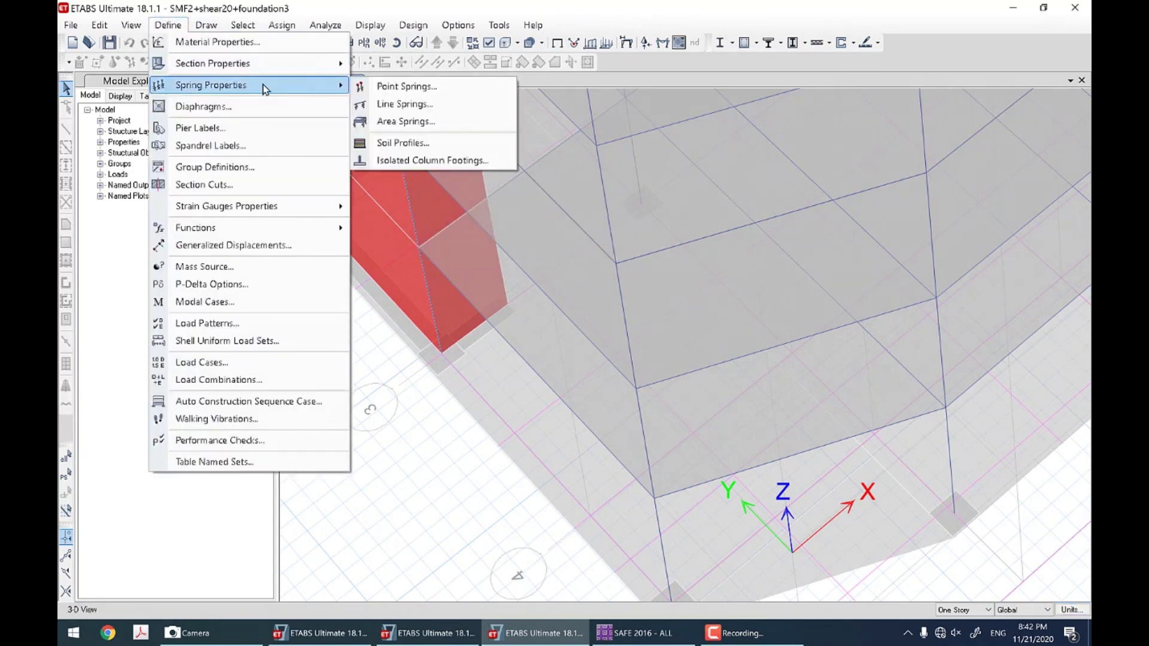
left_click(408, 124)
left_click(616, 306)
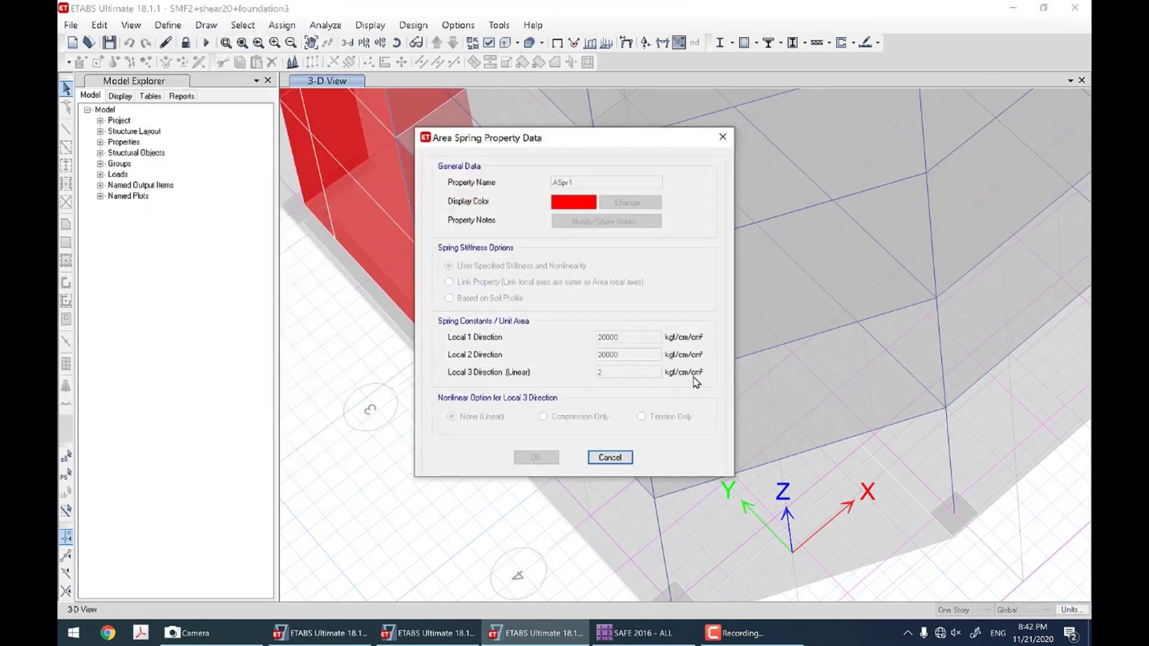
left_click(610, 457)
left_click(639, 379)
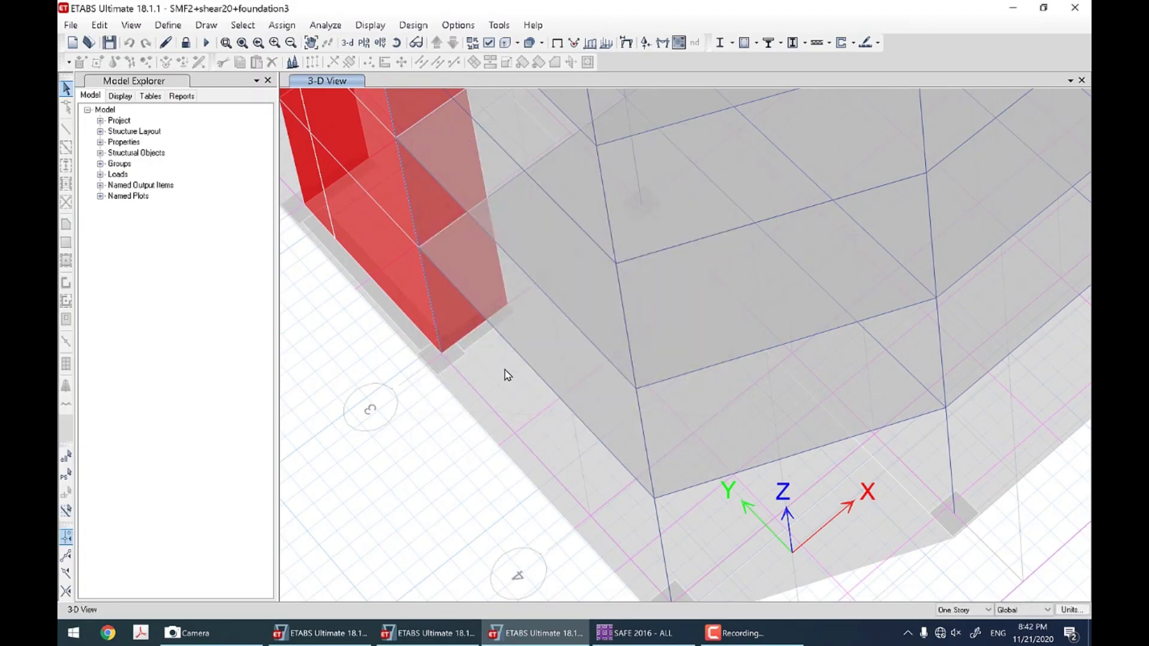
Step: Review the FOUNDATION slab property's material, modelling type and thickness, leaving the definition unchanged
left_click(169, 26)
mouse_move(203, 70)
left_click(398, 102)
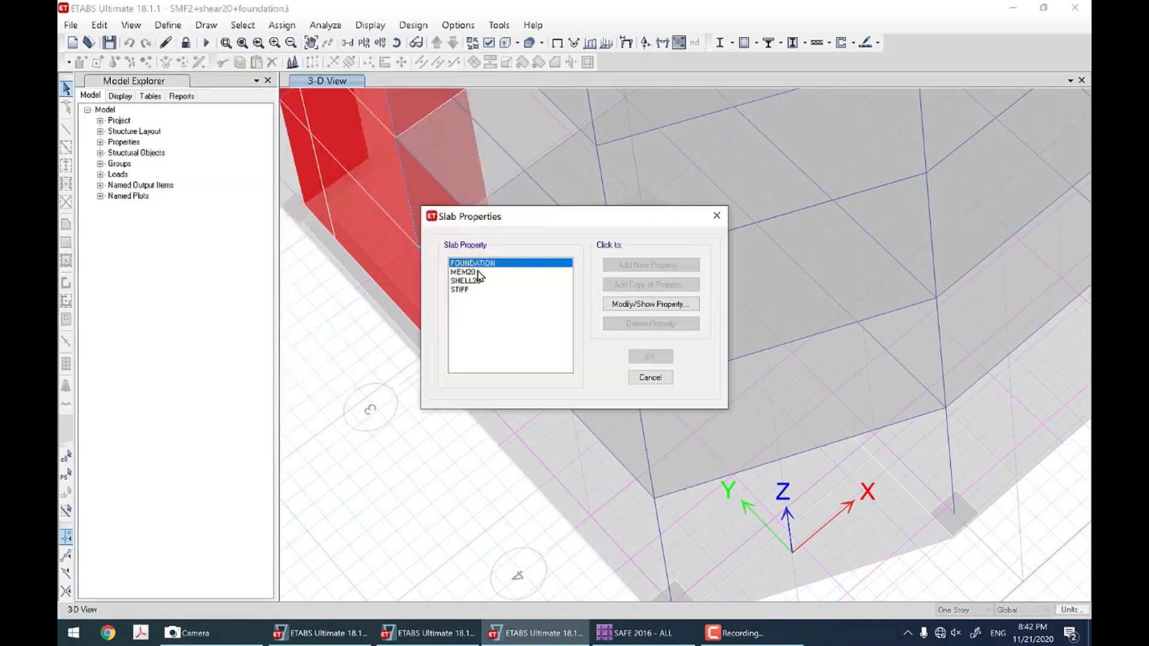
left_click(664, 306)
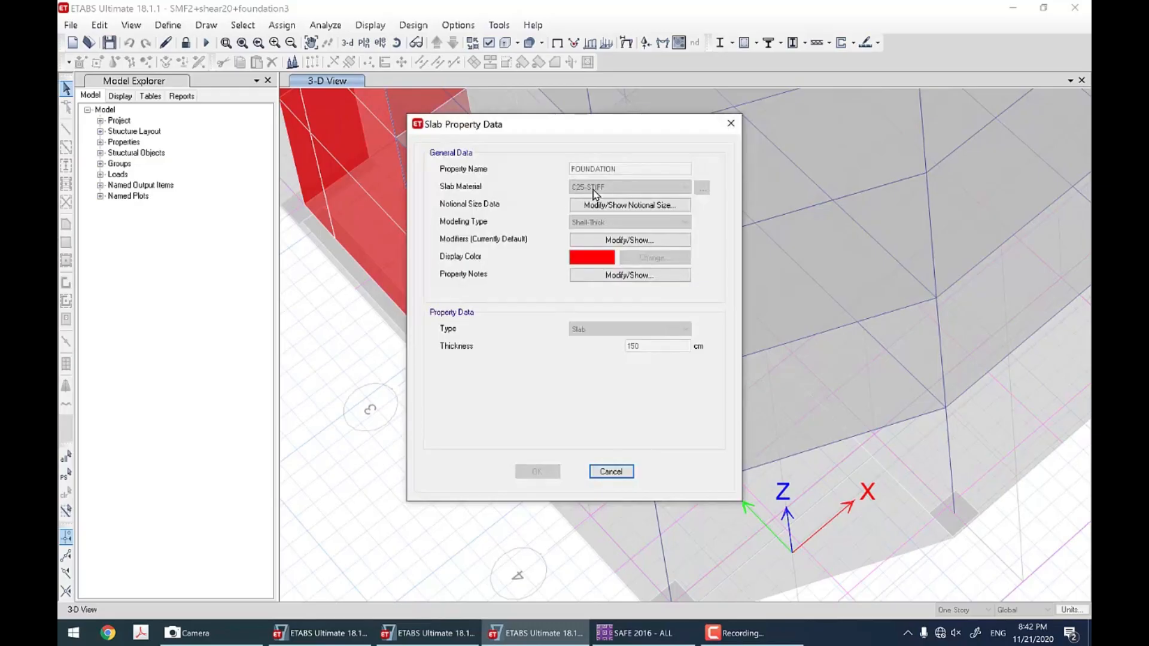
left_click(623, 468)
left_click(640, 382)
Step: Review the weight, mass and elasticity data of the C25-STIFF material, leaving the definition unchanged
left_click(169, 26)
left_click(189, 43)
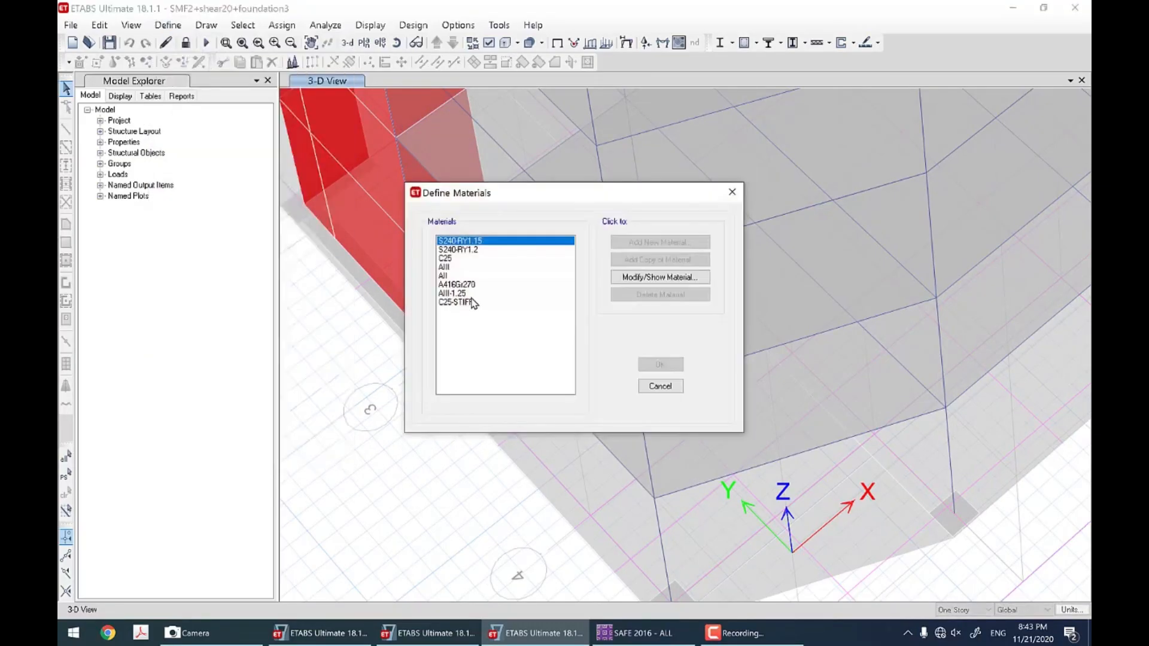
left_click(470, 301)
left_click(640, 278)
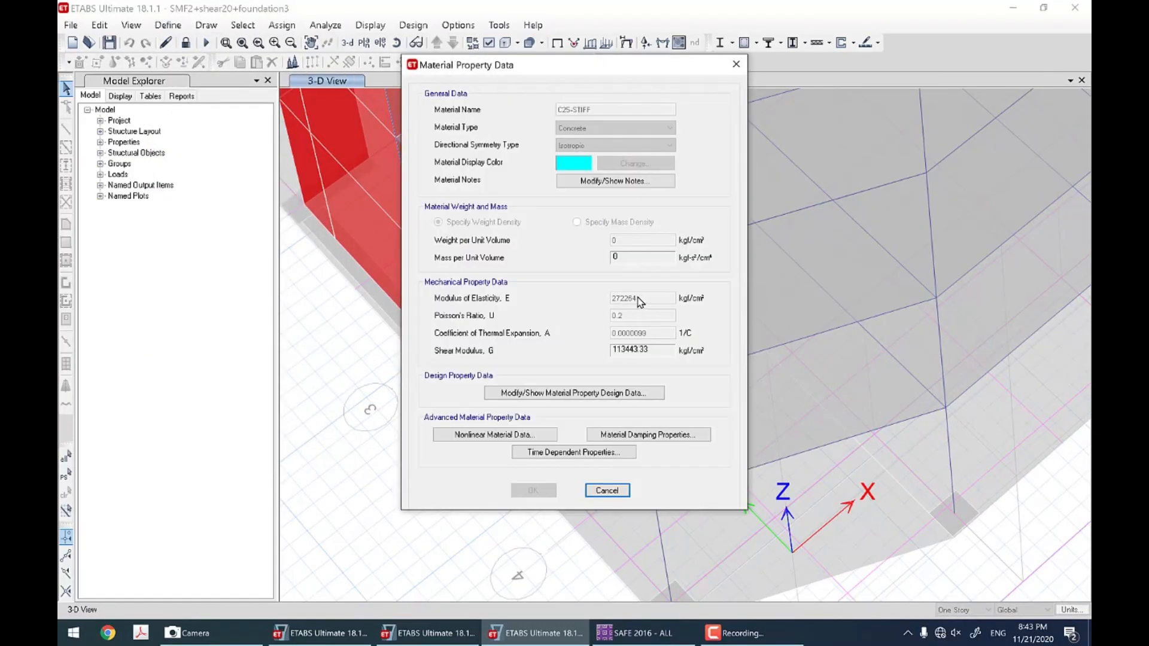
left_click(597, 492)
left_click(610, 399)
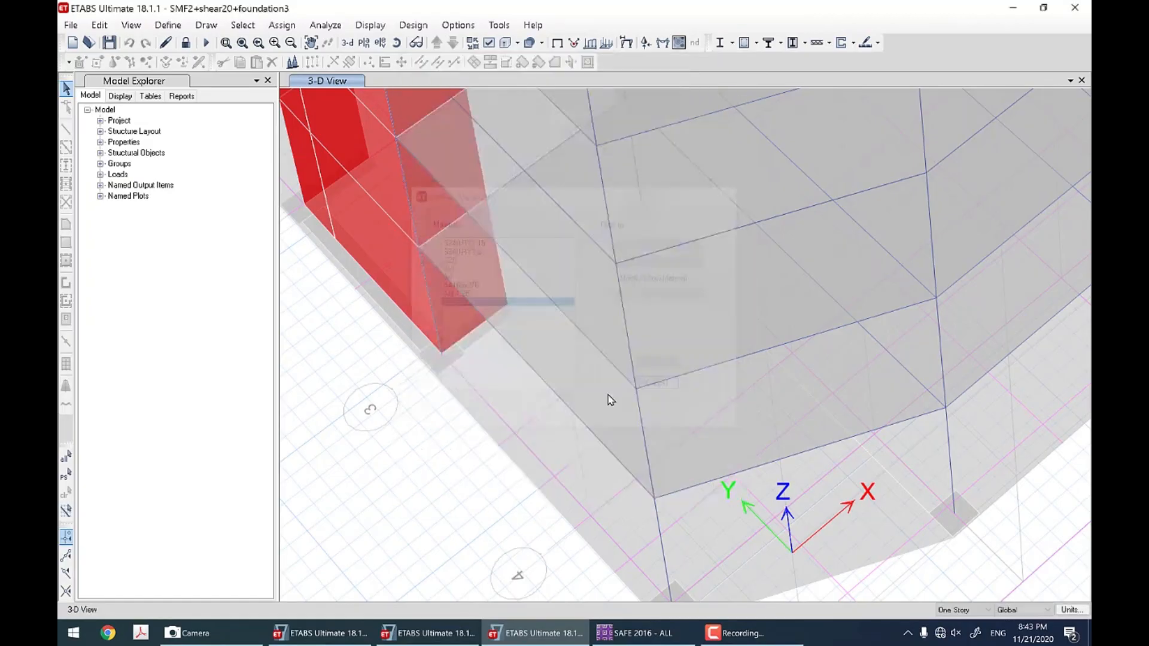
Step: Run the concrete frame design check on the foundation3 model and show the longitudinal reinforcing in 3-D view
scroll(491, 401, "down", 4)
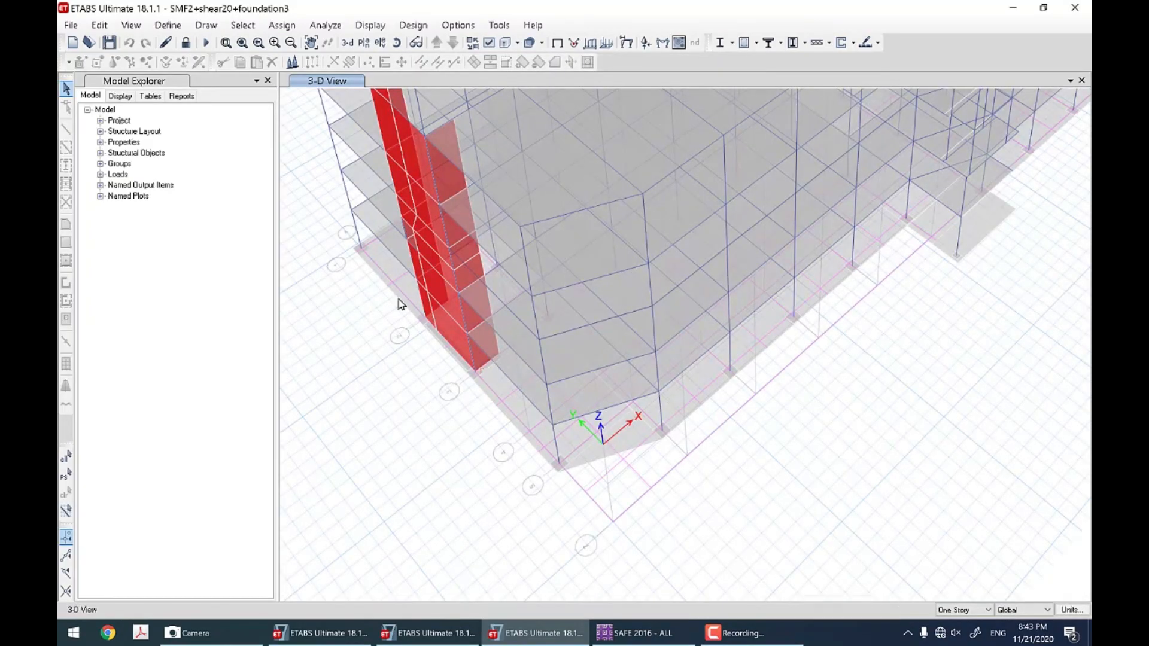
left_click(756, 42)
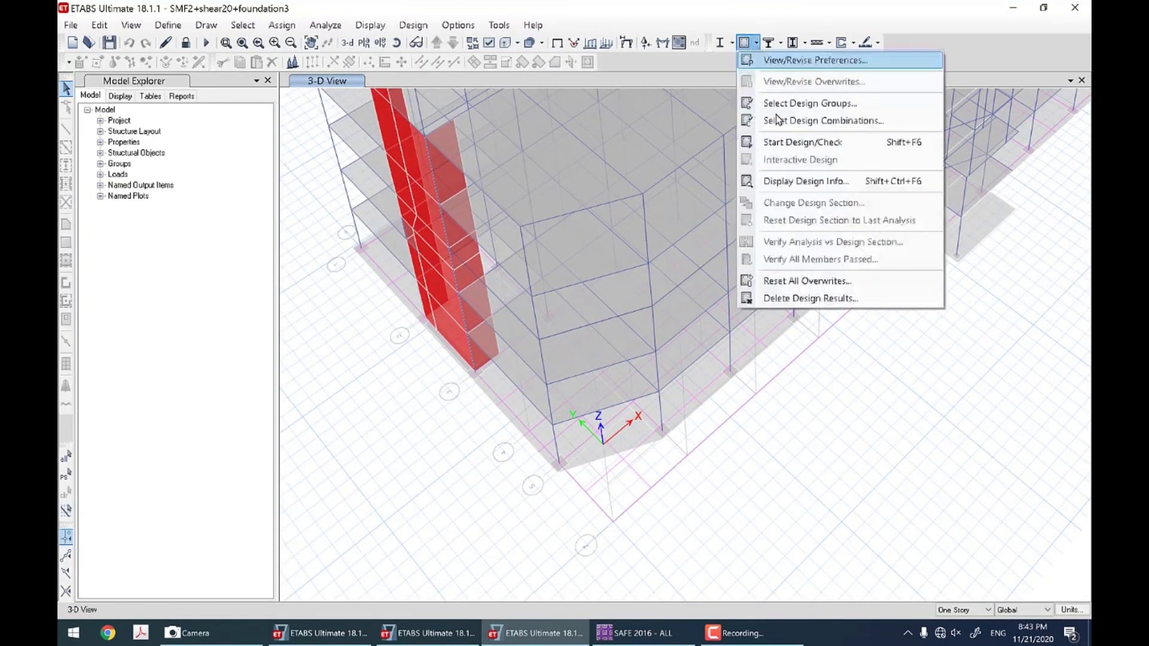
left_click(778, 211)
left_click(520, 366)
left_click(746, 45)
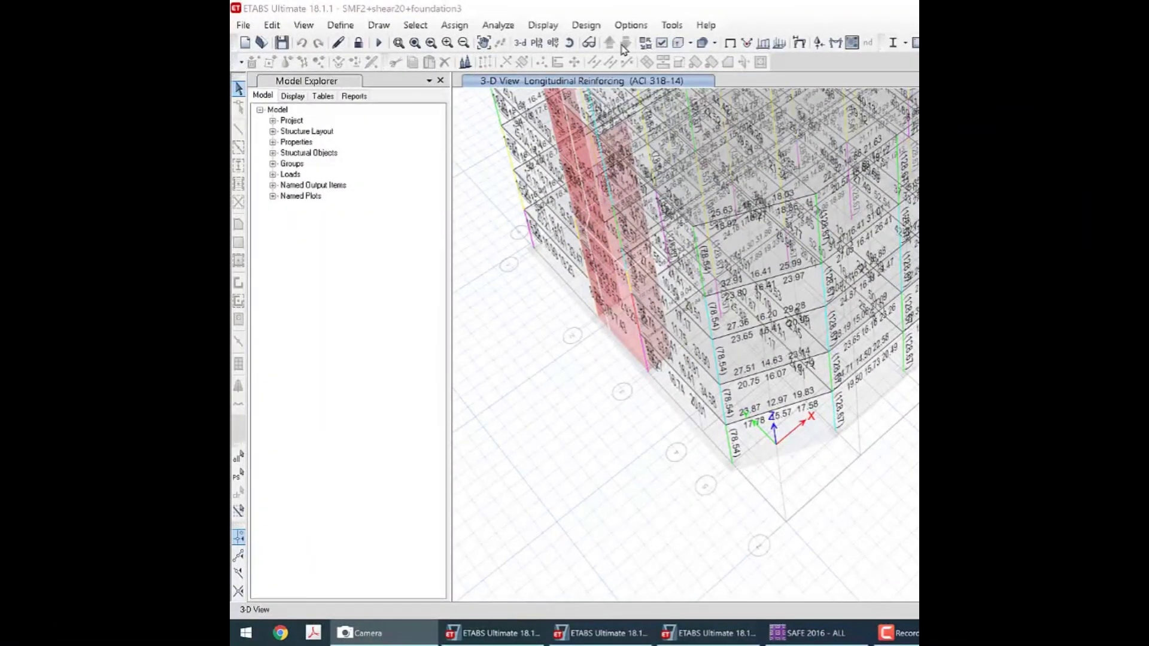
Step: Show elevation A of the foundation3 model and examine the longitudinal reinforcing beside the lower-story shear wall
left_click(551, 43)
left_click(687, 480)
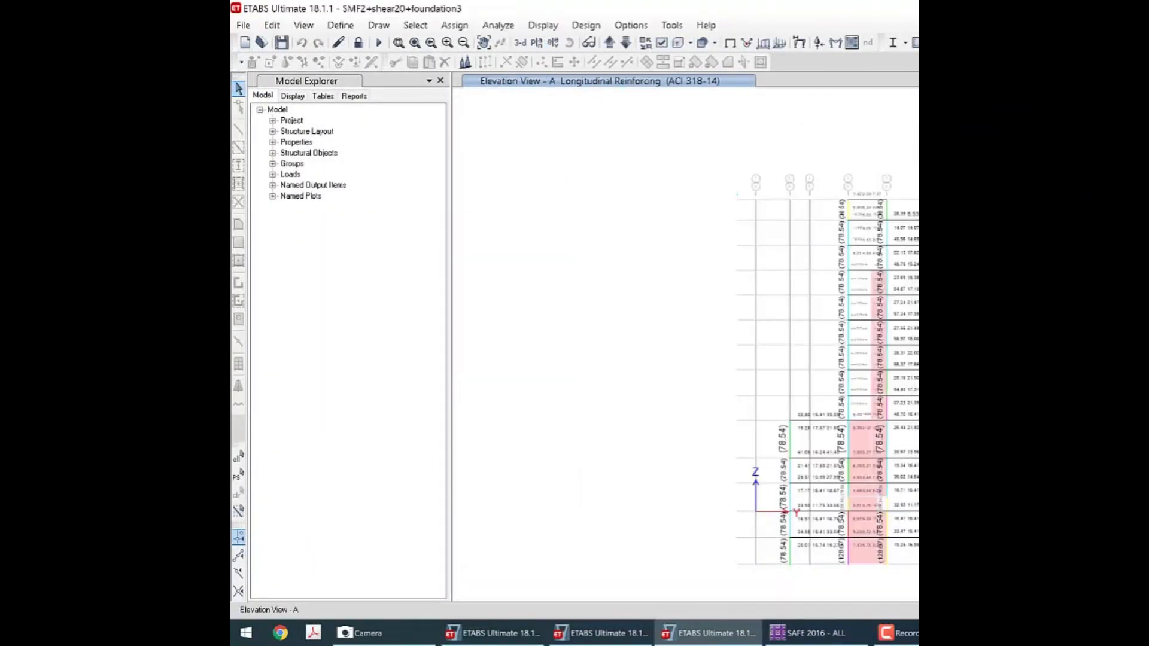
scroll(880, 464, "up", 3)
Step: Switch to the foundation2 model and display its Column P-M-M Interaction Ratios on elevation A
left_click(585, 634)
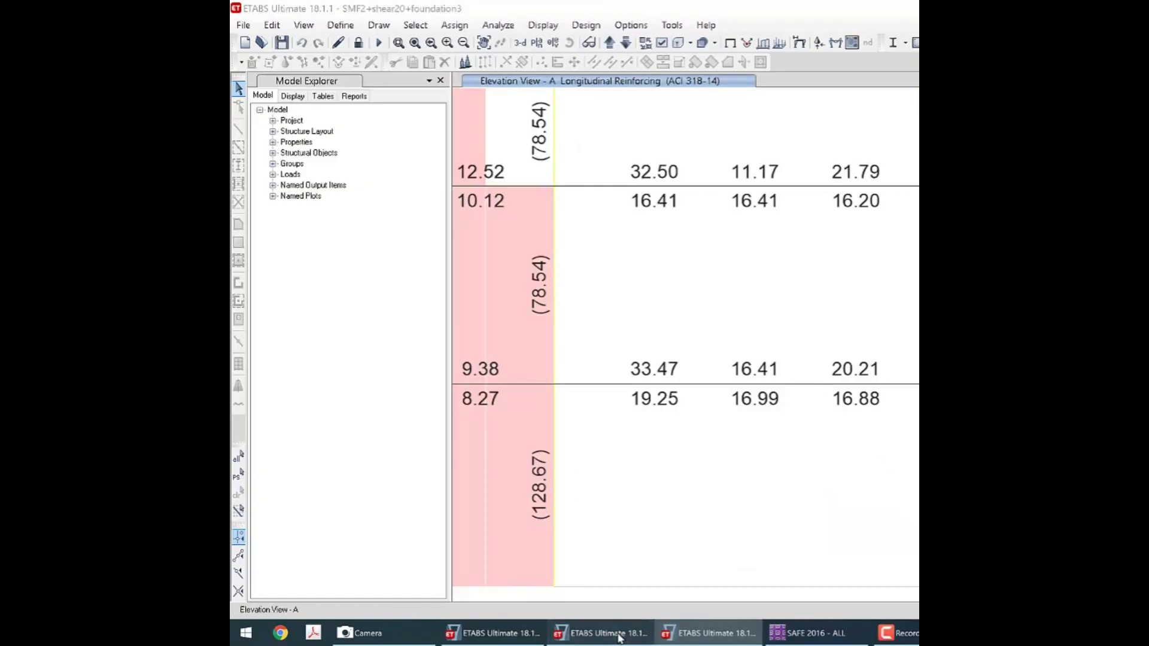
left_click(551, 43)
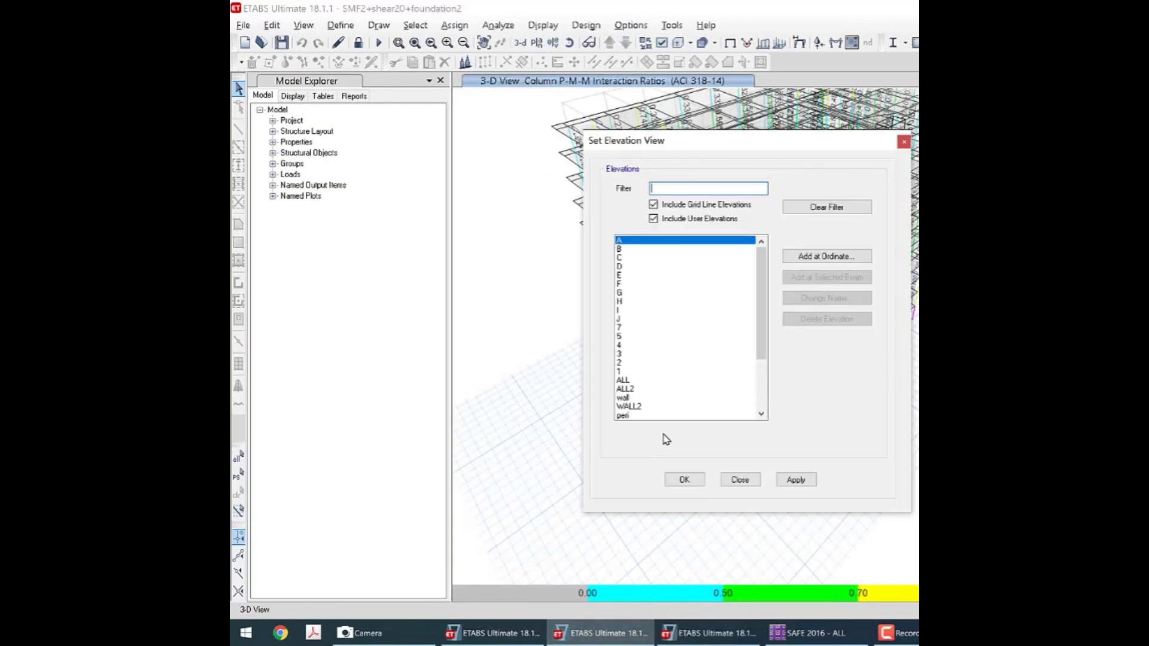
left_click(683, 480)
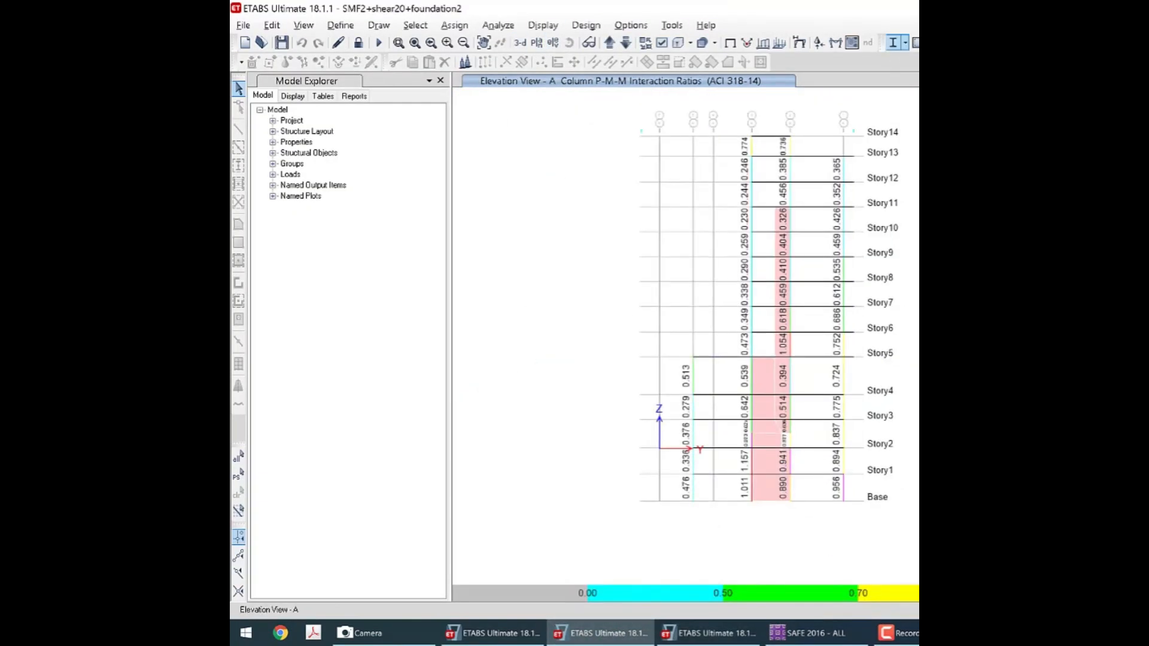
Step: Display the longitudinal reinforcing on elevation A of the foundation2 model and examine the lowest stories beside the shear wall
left_click(929, 43)
left_click(942, 180)
left_click(855, 303)
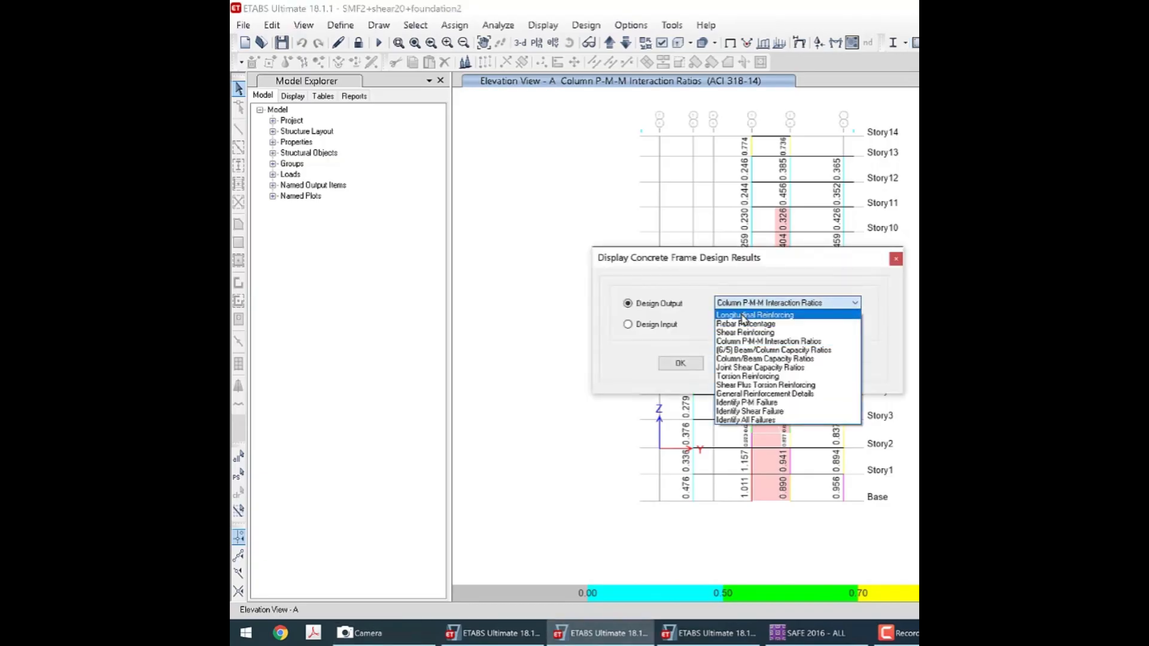
left_click(772, 317)
left_click(681, 363)
scroll(854, 419, "up", 3)
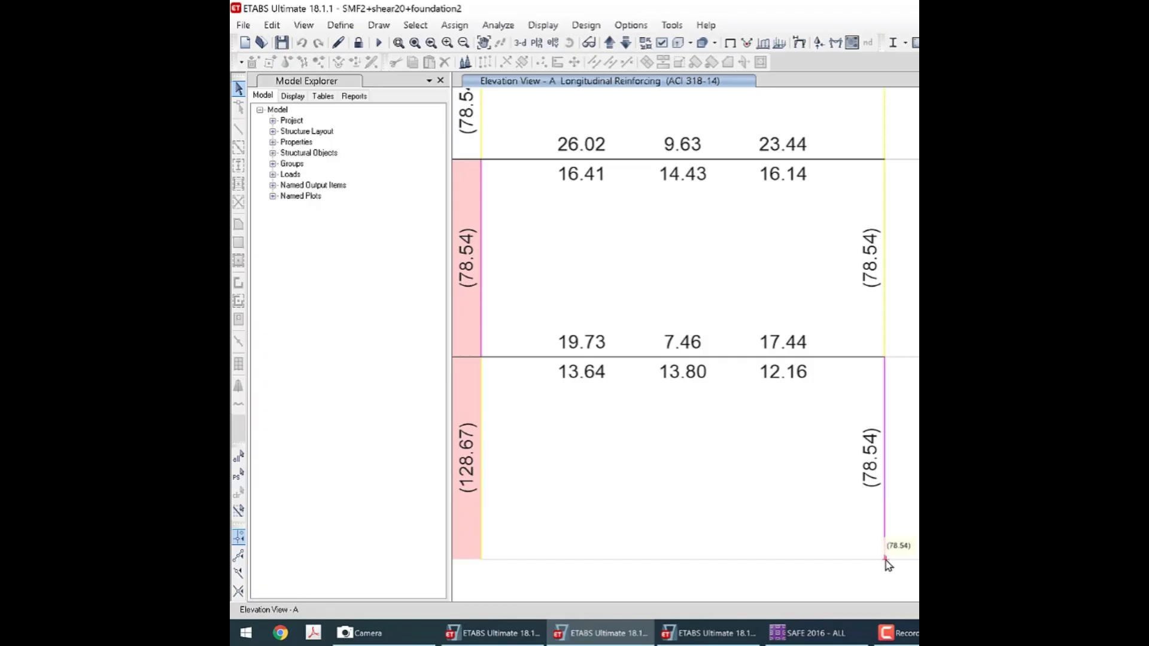
Step: Compare the Story1 and Story2 beam longitudinal reinforcing on elevation A between the foundation3 and foundation2 models
left_click(683, 632)
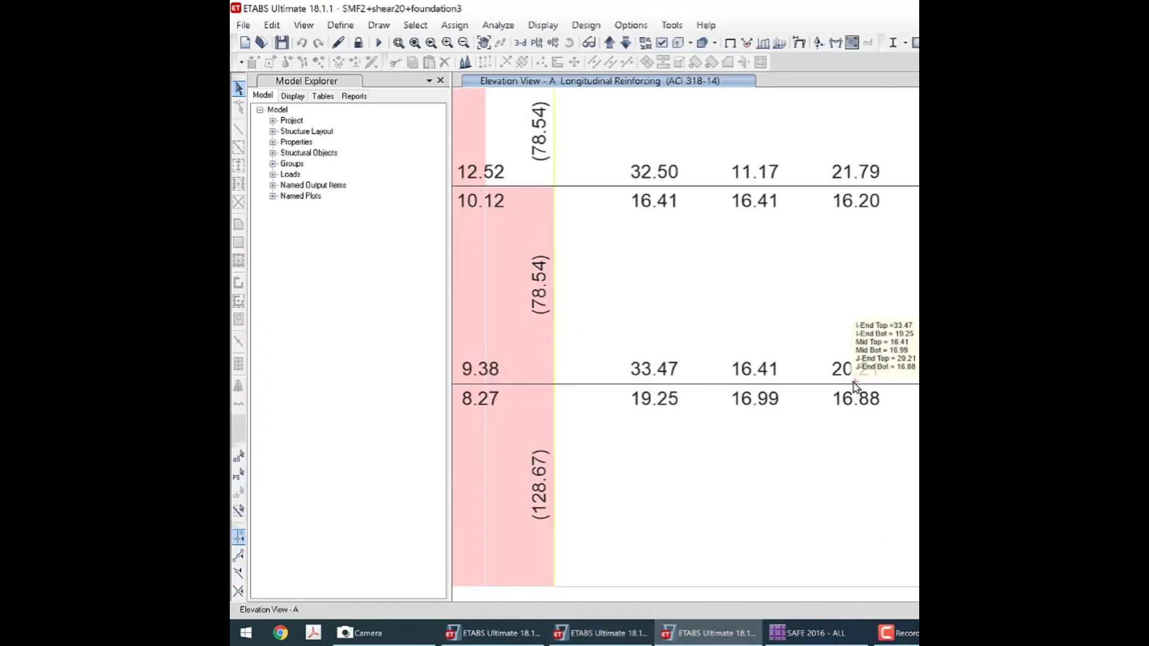
key("alt+Tab")
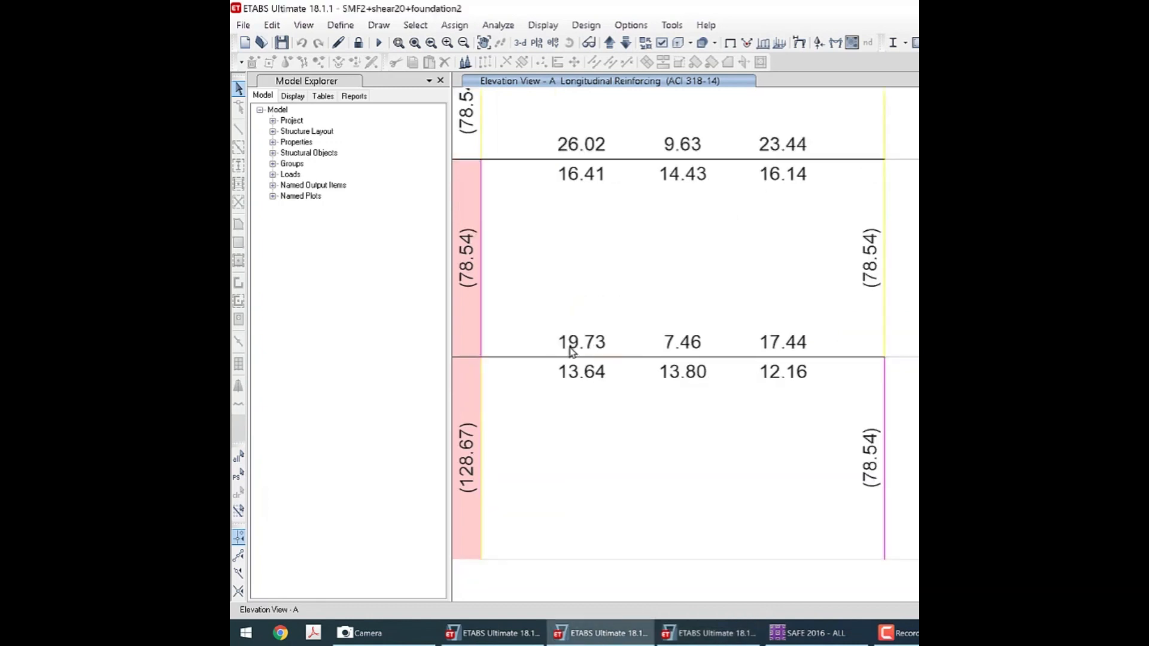
key("alt+Tab")
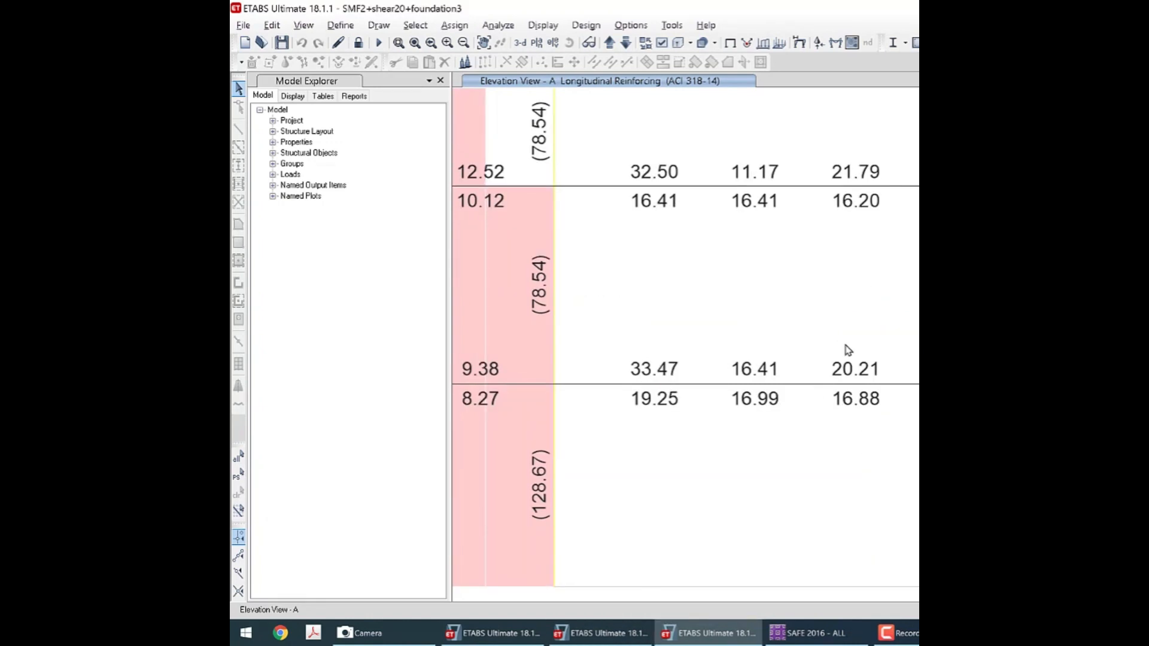
scroll(727, 395, "down", 3)
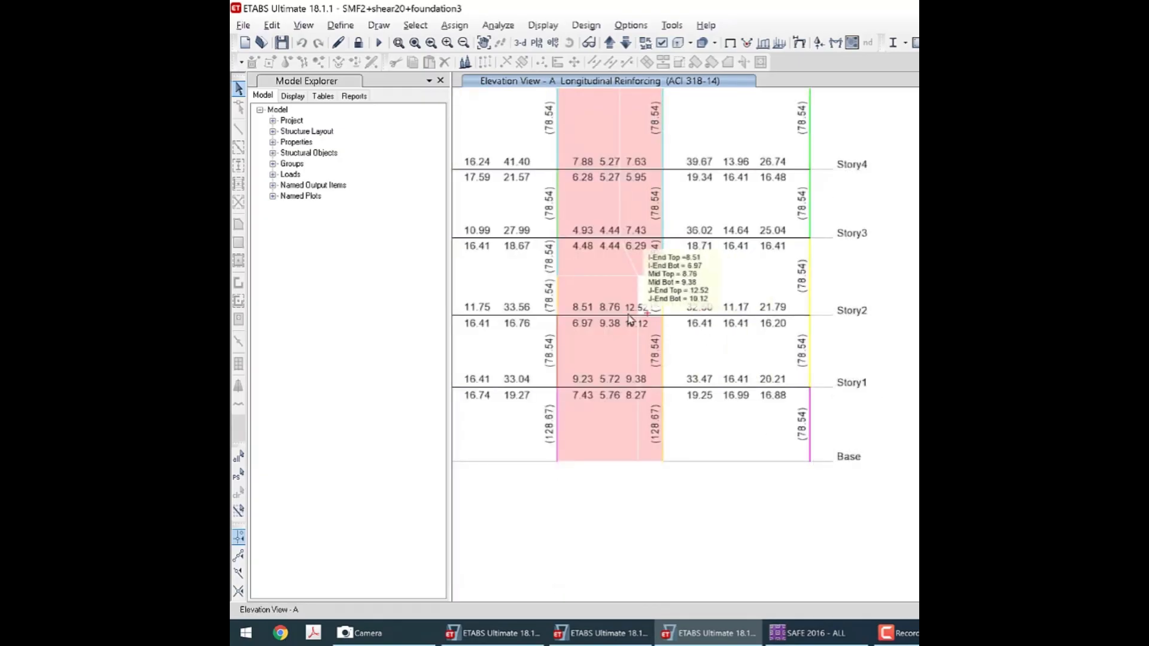
key("alt+Tab")
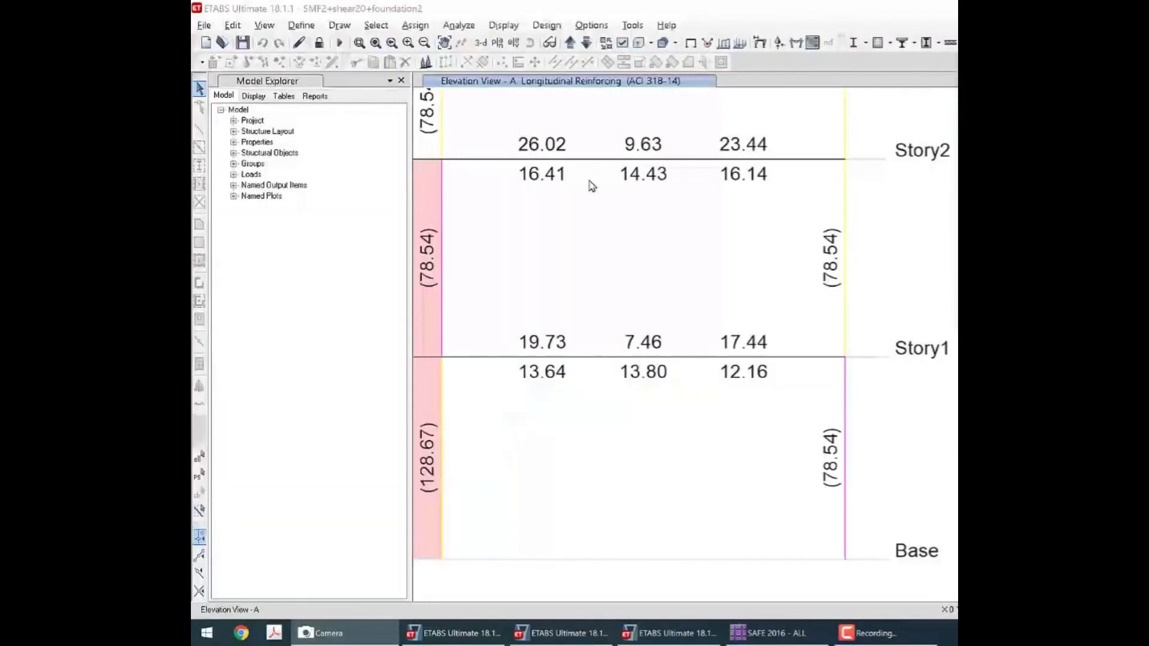
Step: Show the Base plan of the foundation2 model with the Layer B enveloping flexural slab strip reinforcement
left_click(498, 43)
left_click(626, 393)
left_click(645, 474)
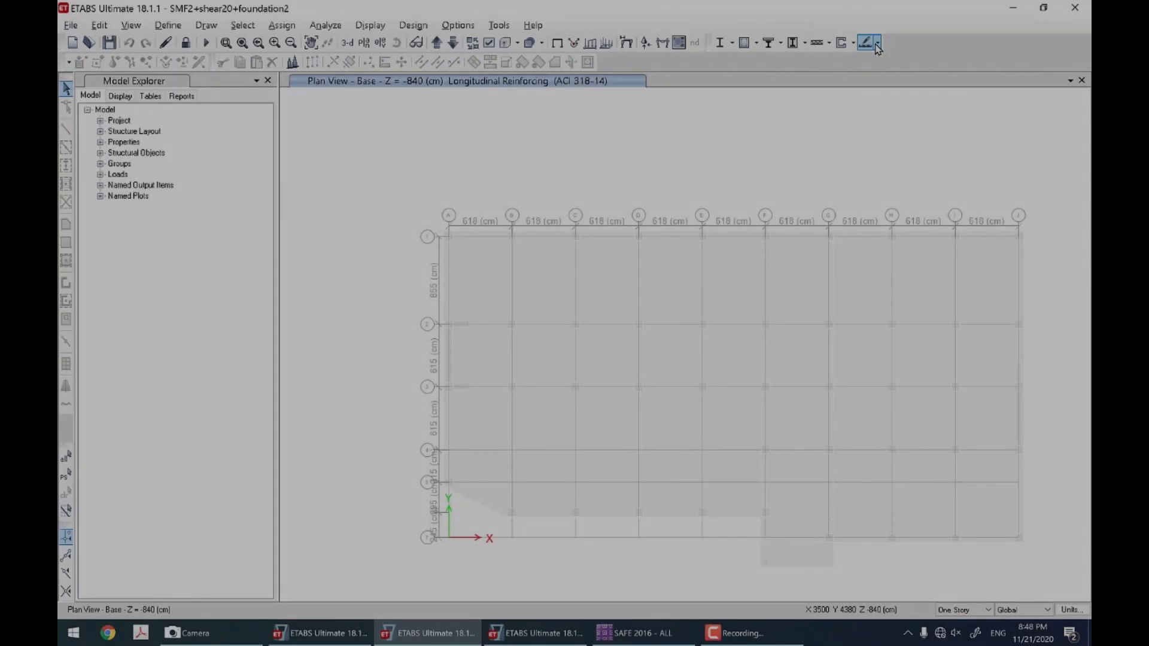
left_click(878, 43)
left_click(916, 179)
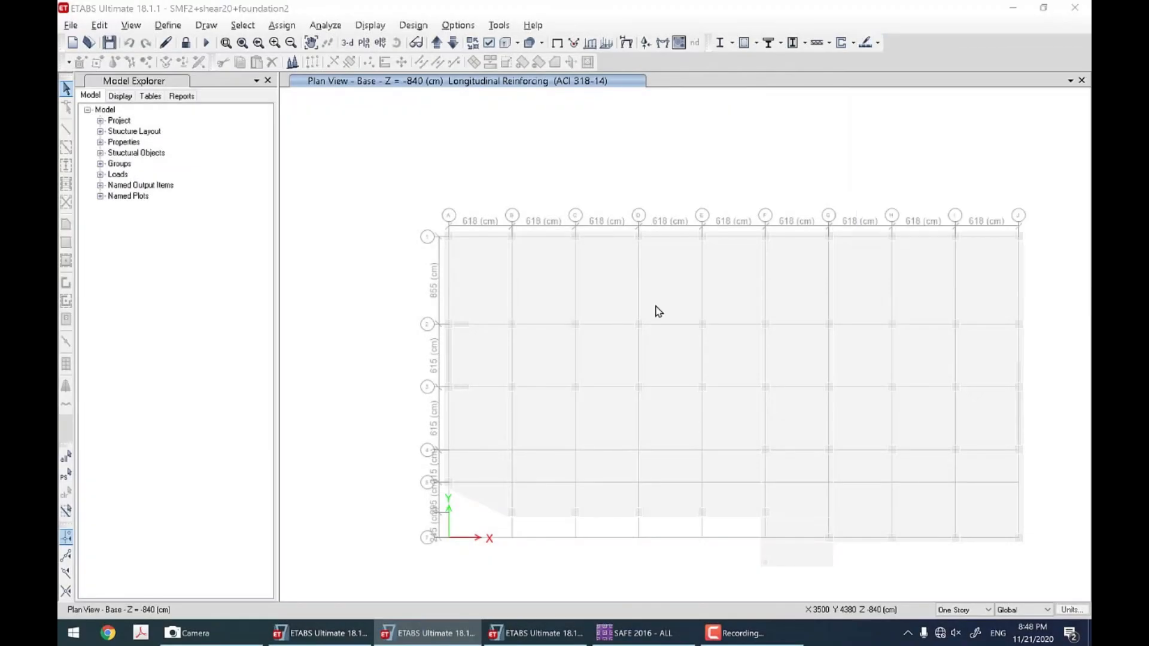
left_click(504, 504)
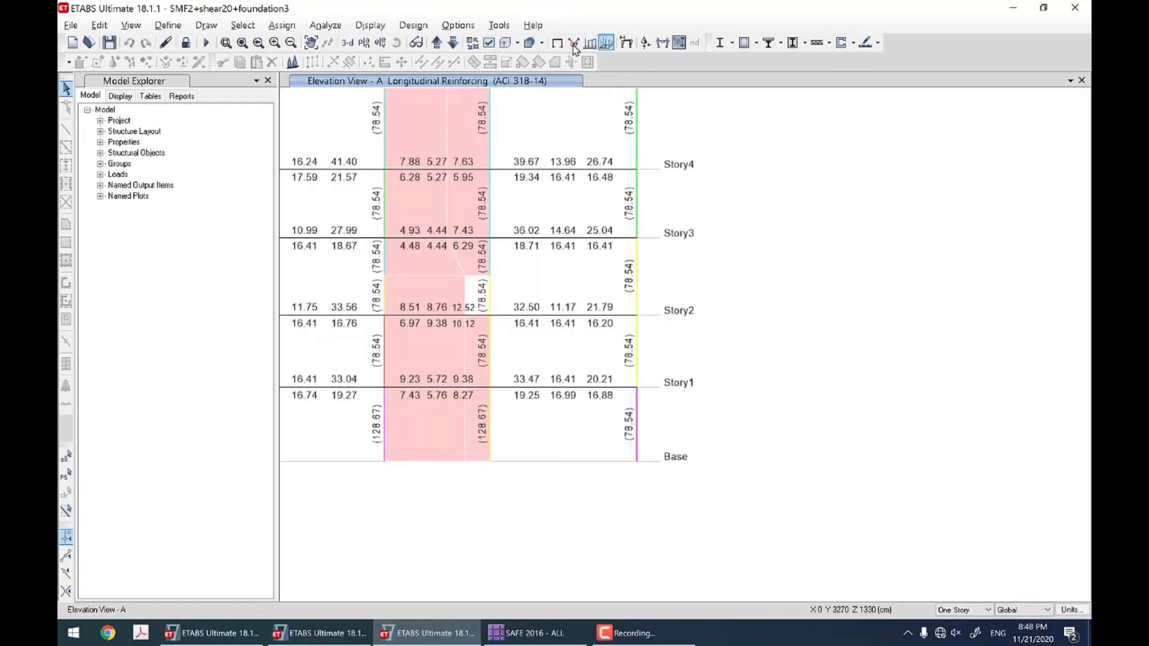
Step: Show the Layer B enveloping flexural strip reinforcement on the foundation3 model's Base plan and examine it beside the shear walls
left_click(364, 42)
left_click(503, 395)
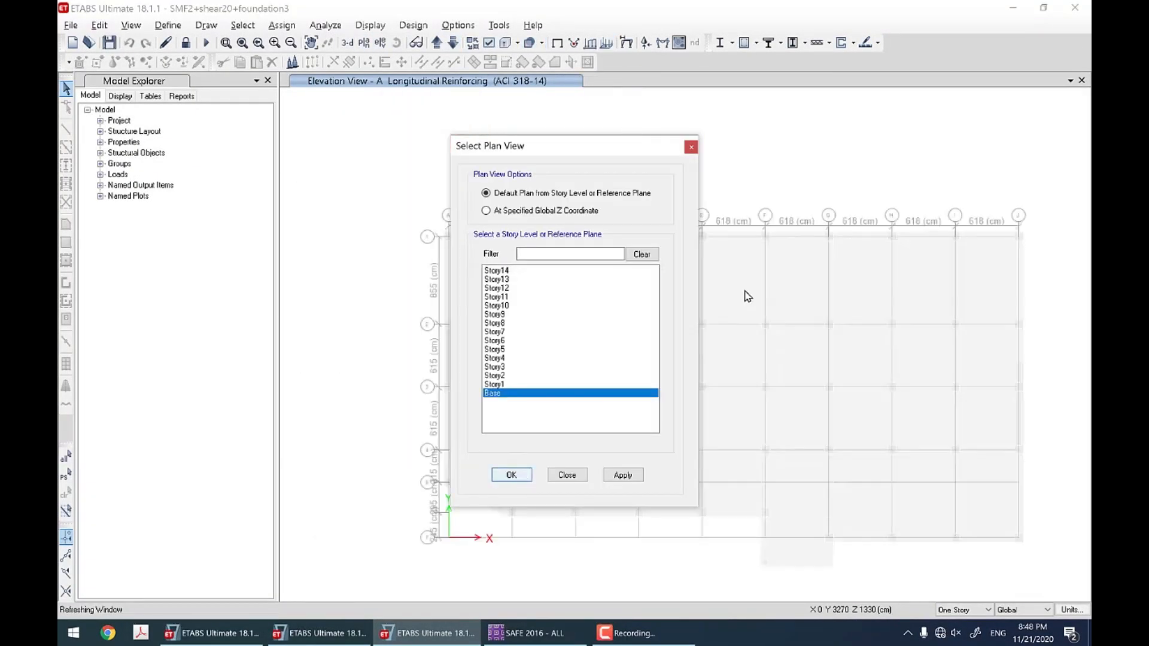
left_click(511, 475)
left_click(878, 45)
left_click(917, 179)
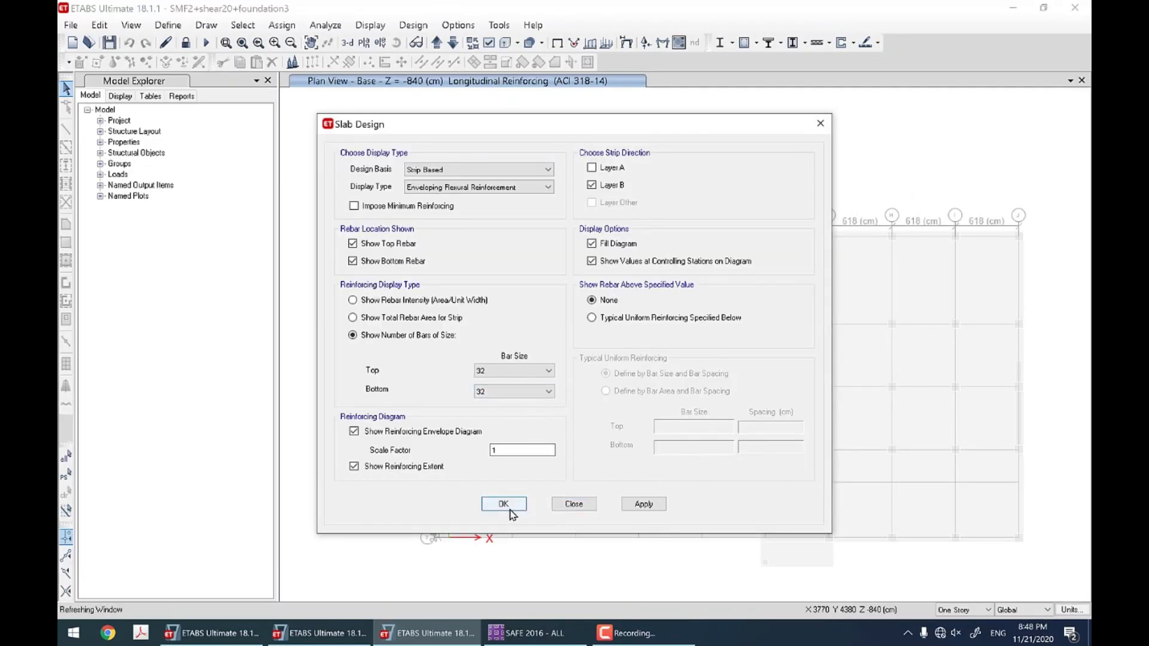
left_click(508, 505)
scroll(442, 402, "up", 5)
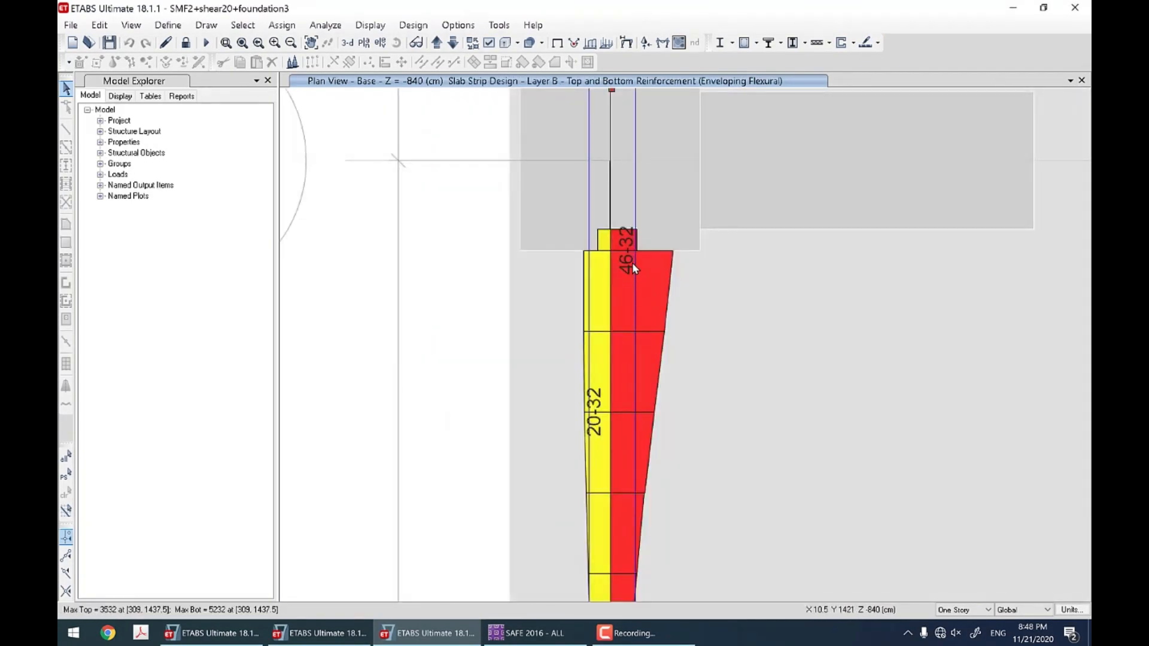
scroll(628, 255, "down", 2)
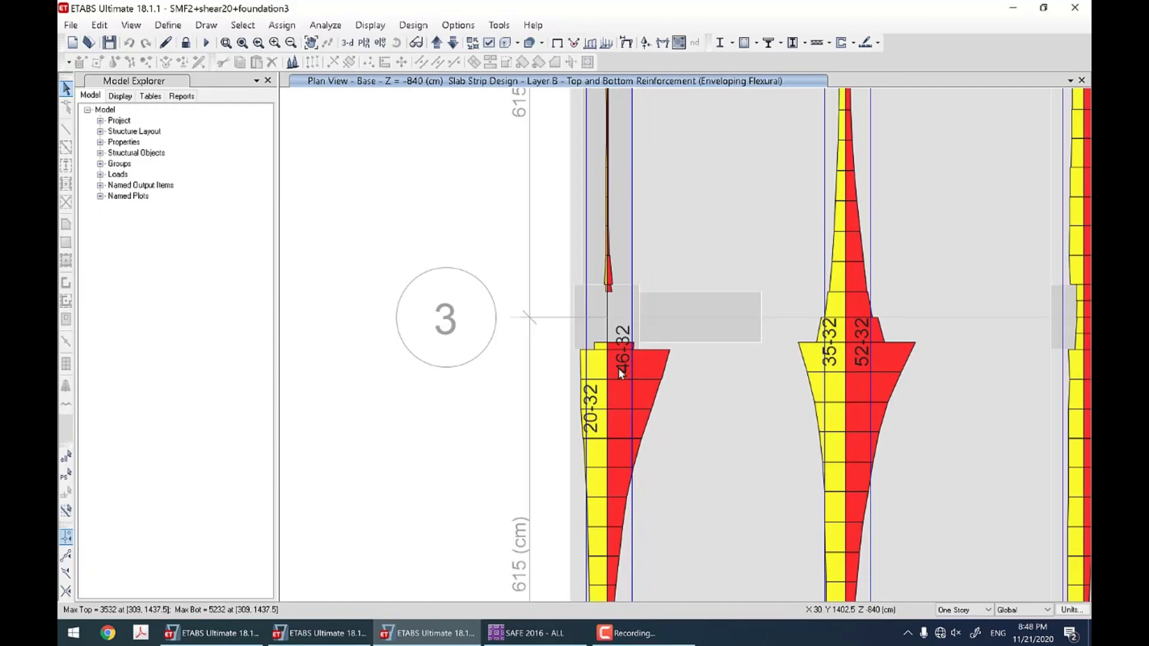
scroll(591, 378, "down", 7)
scroll(667, 345, "up", 5)
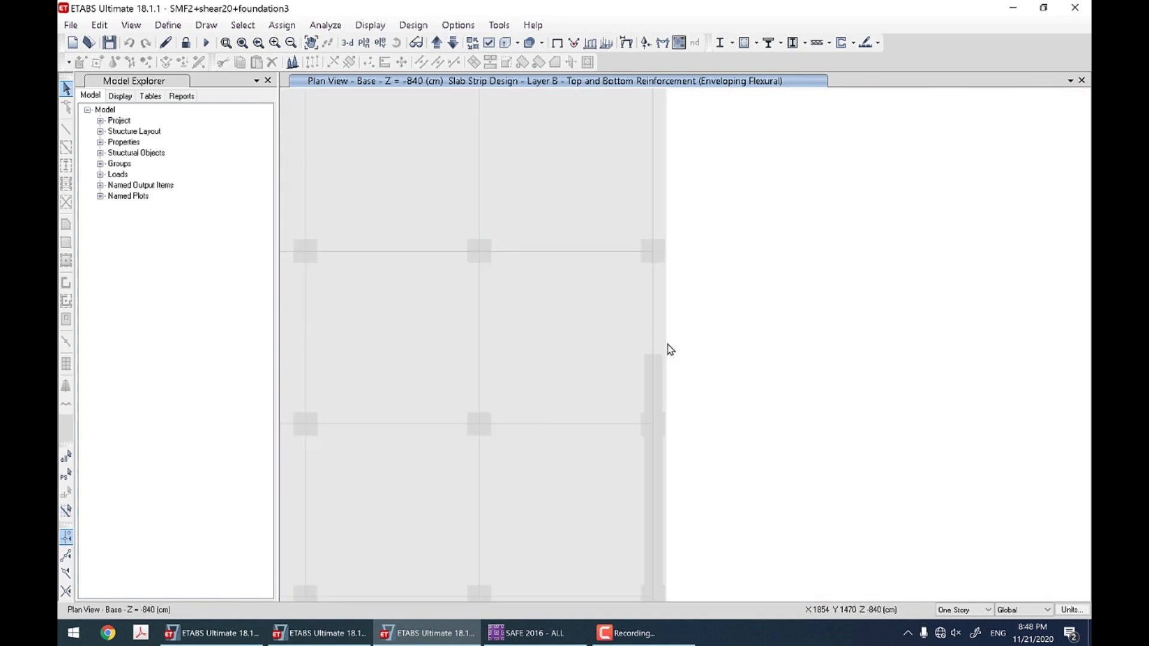
scroll(513, 415, "down", 6)
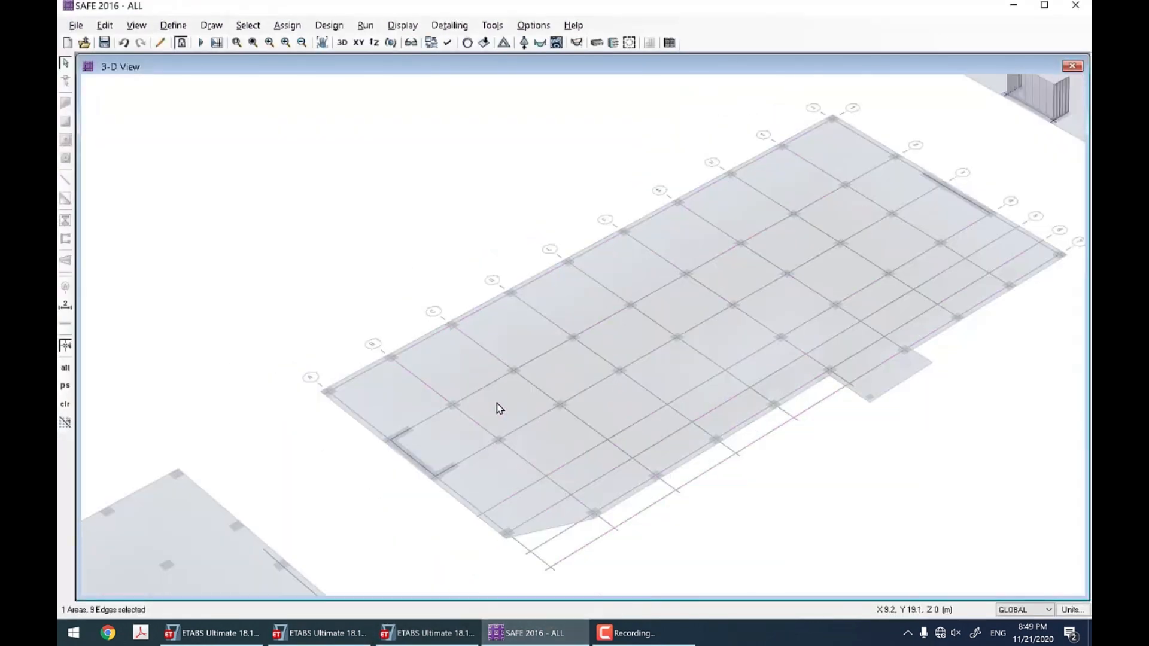
Step: In the SAFE model, open the plan view and display the strip-based enveloping flexural reinforcement for Layer B as number of size 32 bars
left_click(359, 44)
left_click(596, 44)
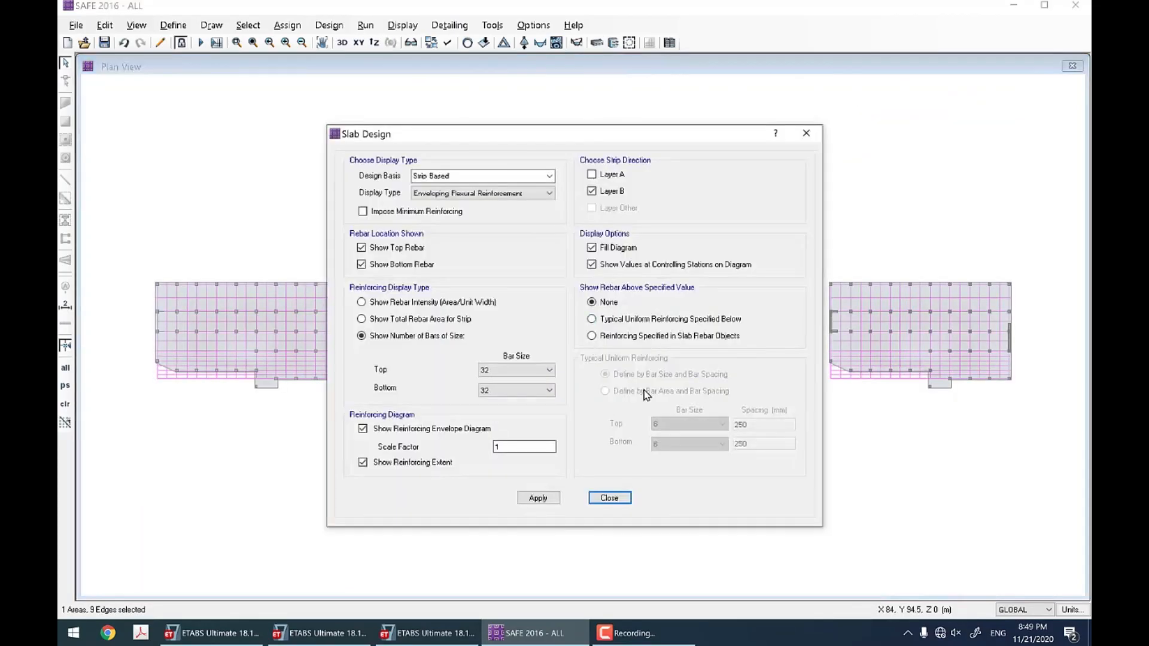
left_click(609, 498)
scroll(608, 341, "up", 6)
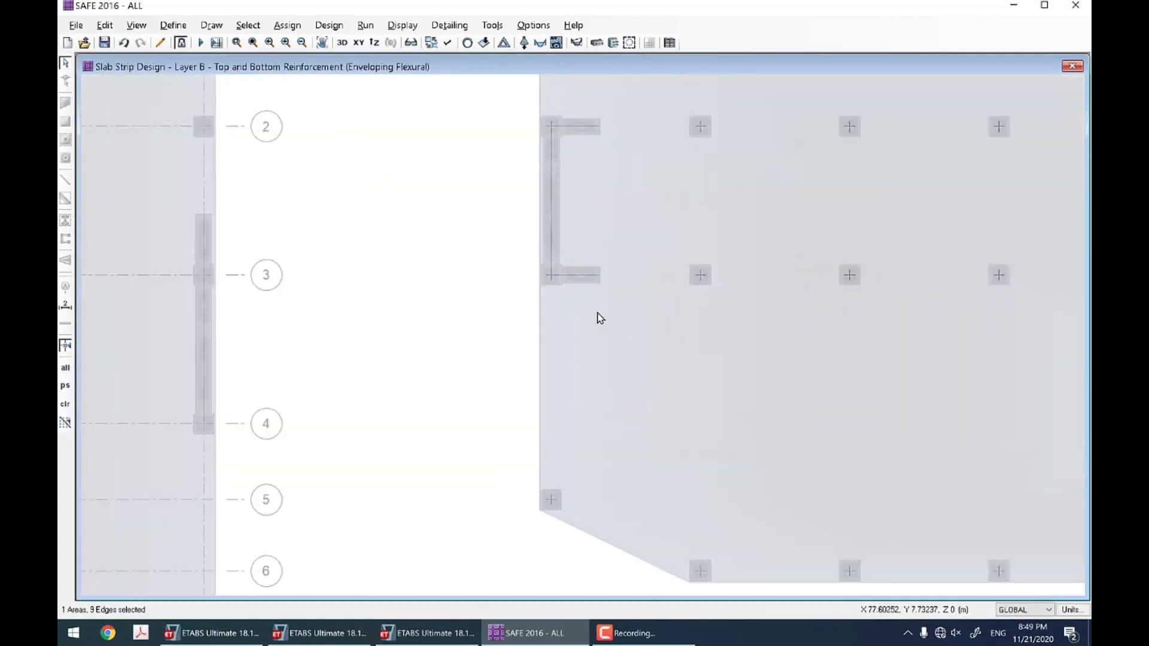
Step: Compare the Layer B strip reinforcement beside the C-shaped wall at grid 3 between the foundation3 model and the SAFE slabs
left_click(429, 635)
scroll(613, 424, "down", 6)
scroll(554, 412, "up", 6)
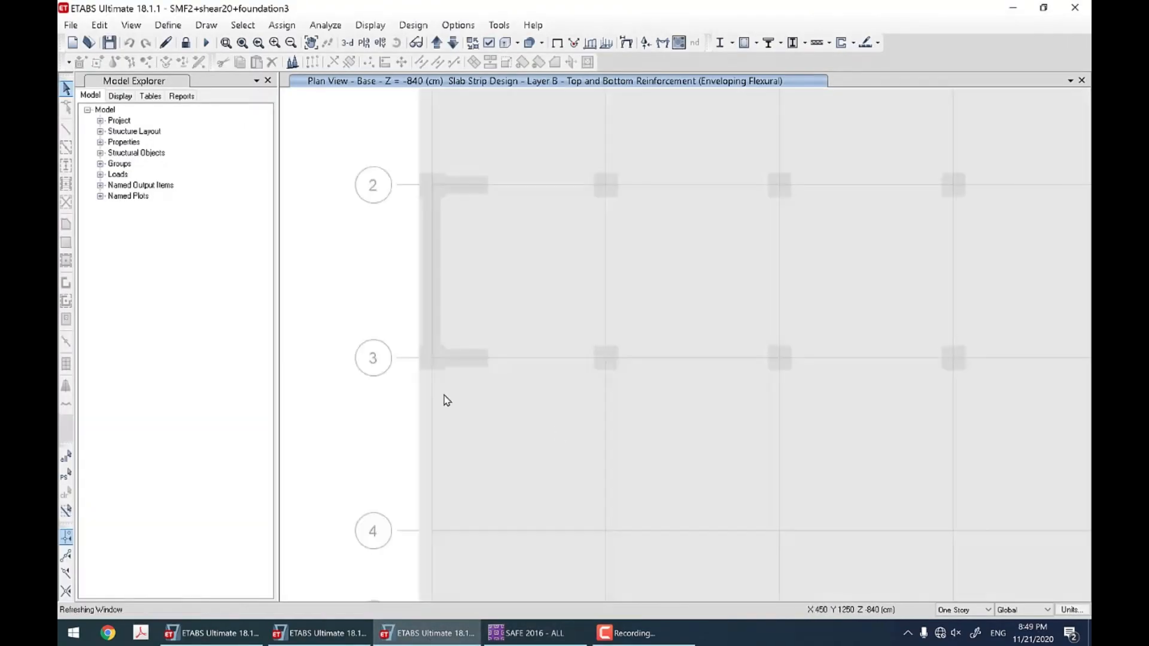
left_click(525, 632)
scroll(481, 373, "down", 3)
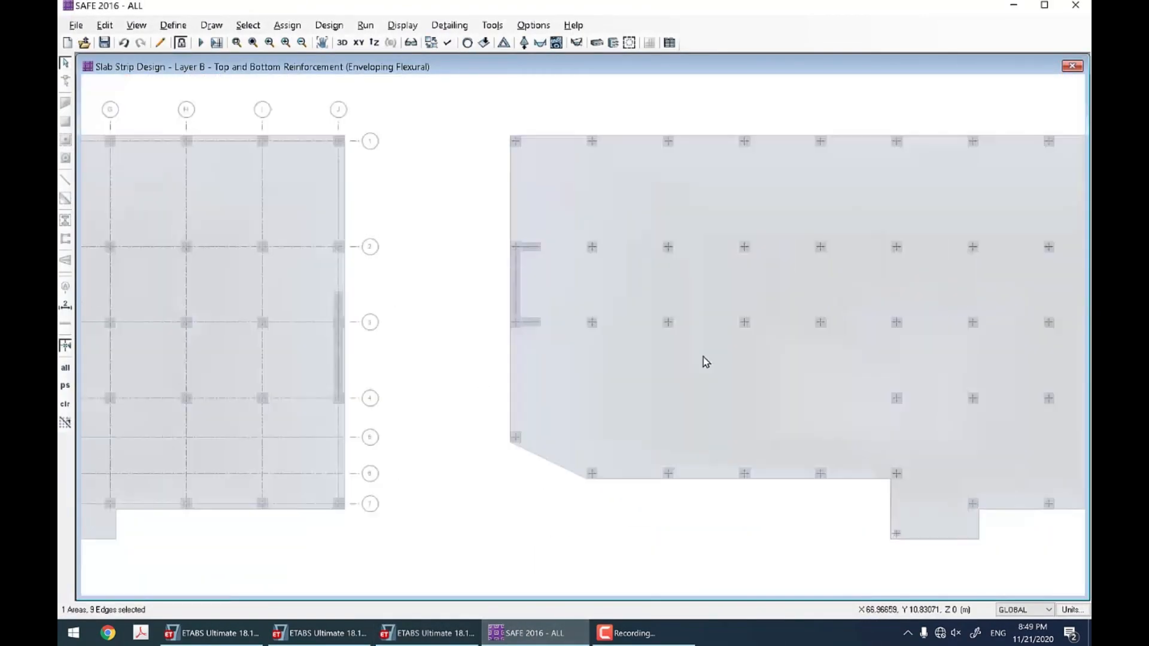
middle_click_drag(705, 358, 454, 348)
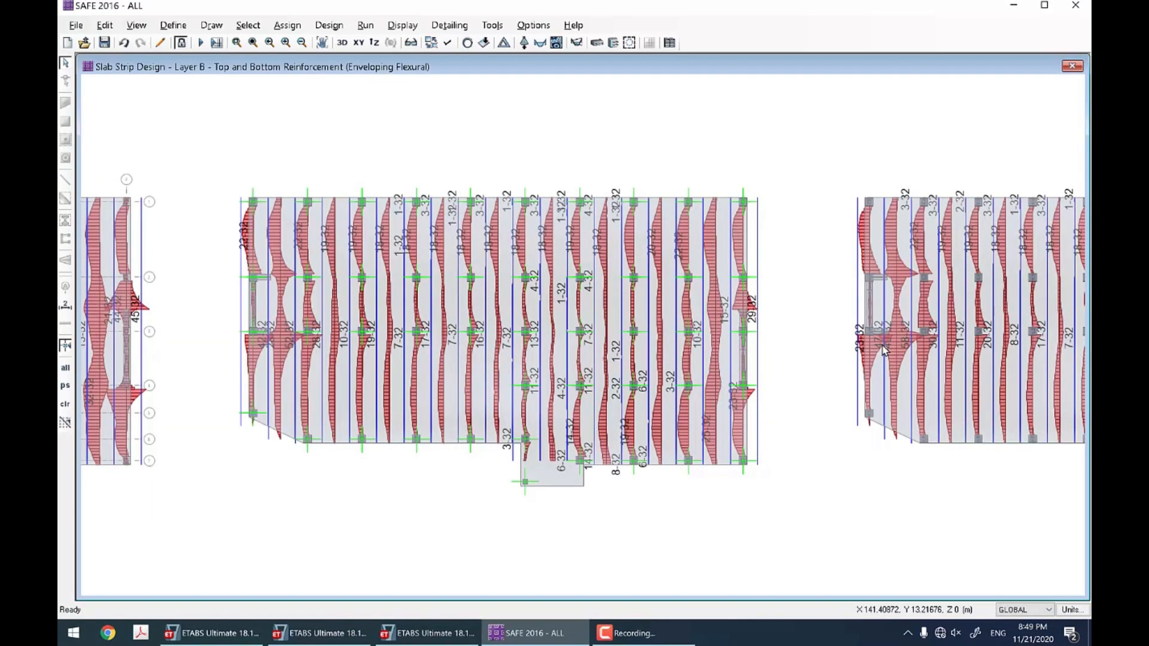
scroll(882, 343, "up", 5)
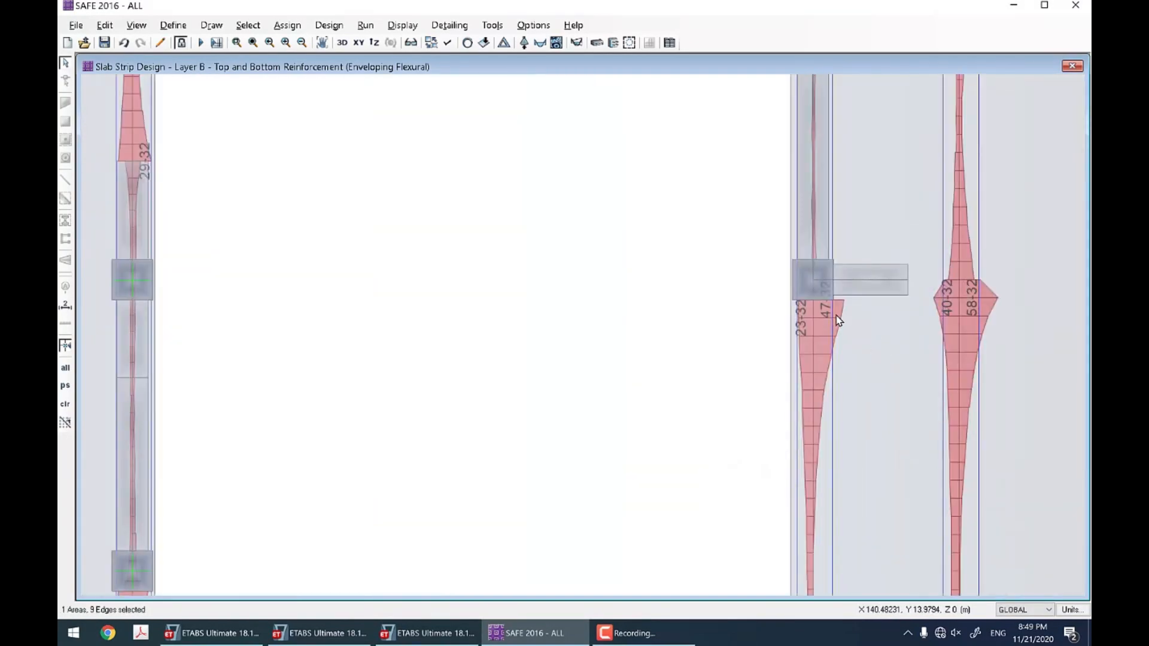
scroll(847, 315, "down", 4)
scroll(847, 315, "down", 3)
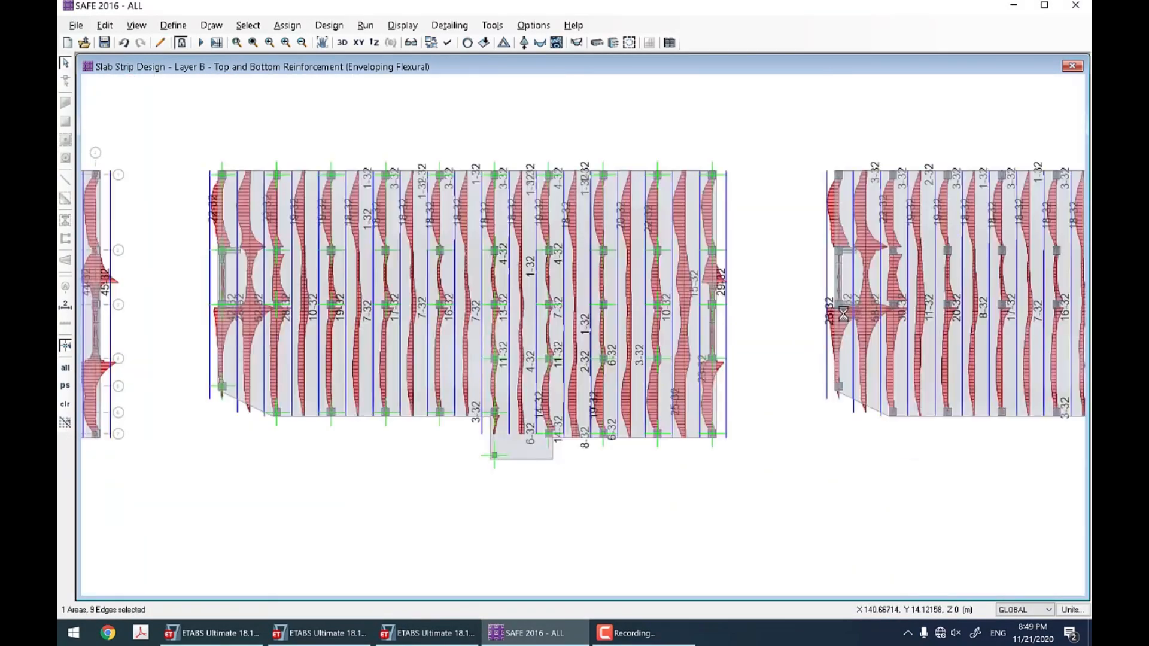
Step: Compare the Layer B strip reinforcement at the straight shear wall on the opposite slab edge between the foundation3 model and SAFE
key("alt+Tab")
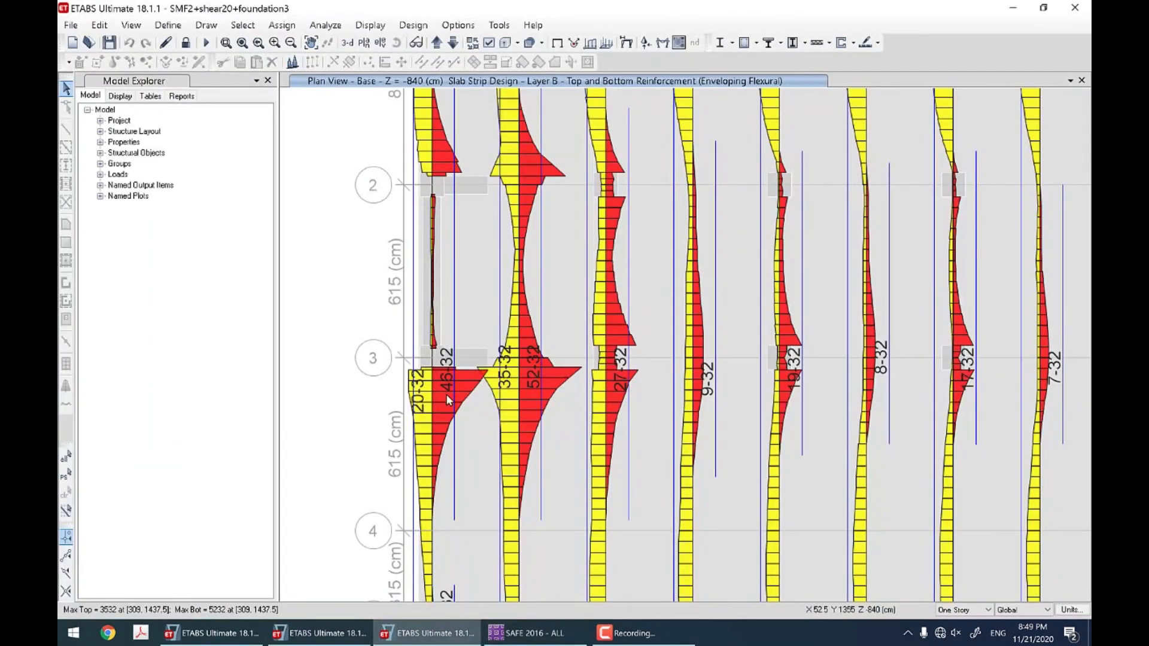
scroll(418, 390, "down", 4)
scroll(613, 377, "up", 6)
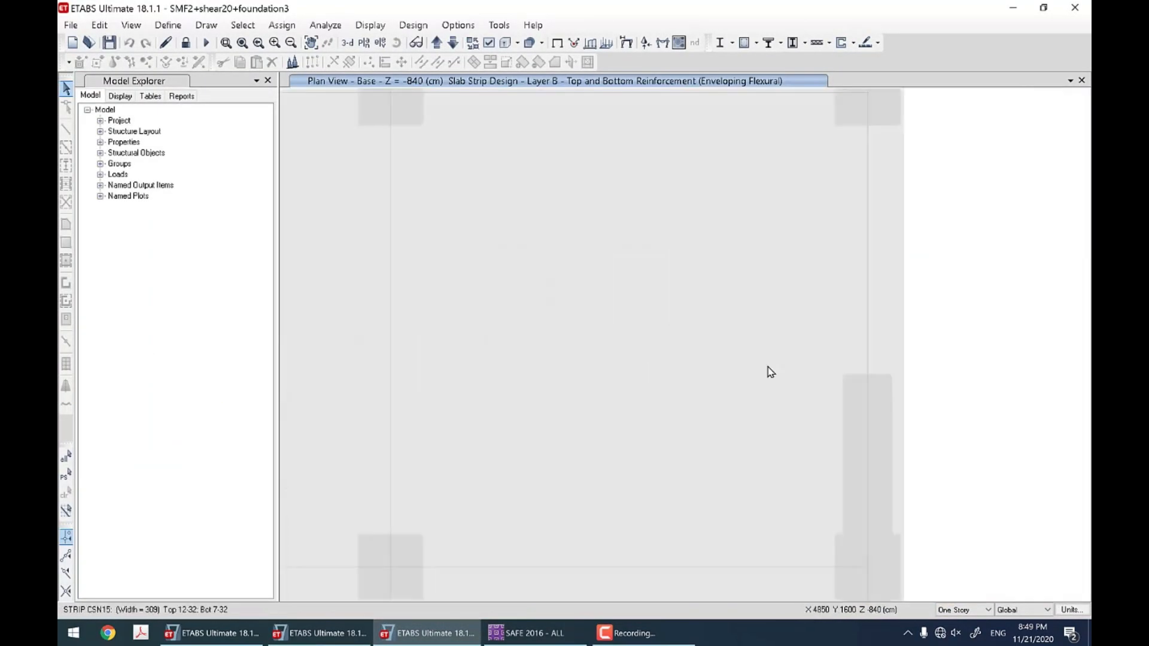
key("alt+Tab")
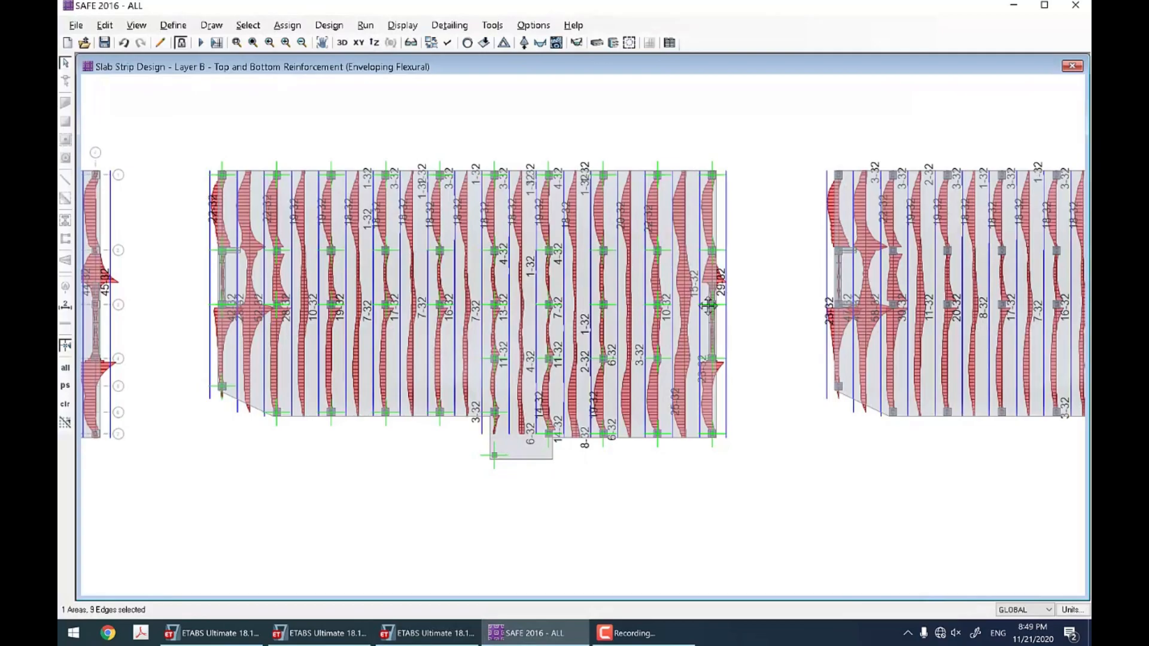
middle_click_drag(706, 306, 343, 337)
scroll(950, 323, "up", 2)
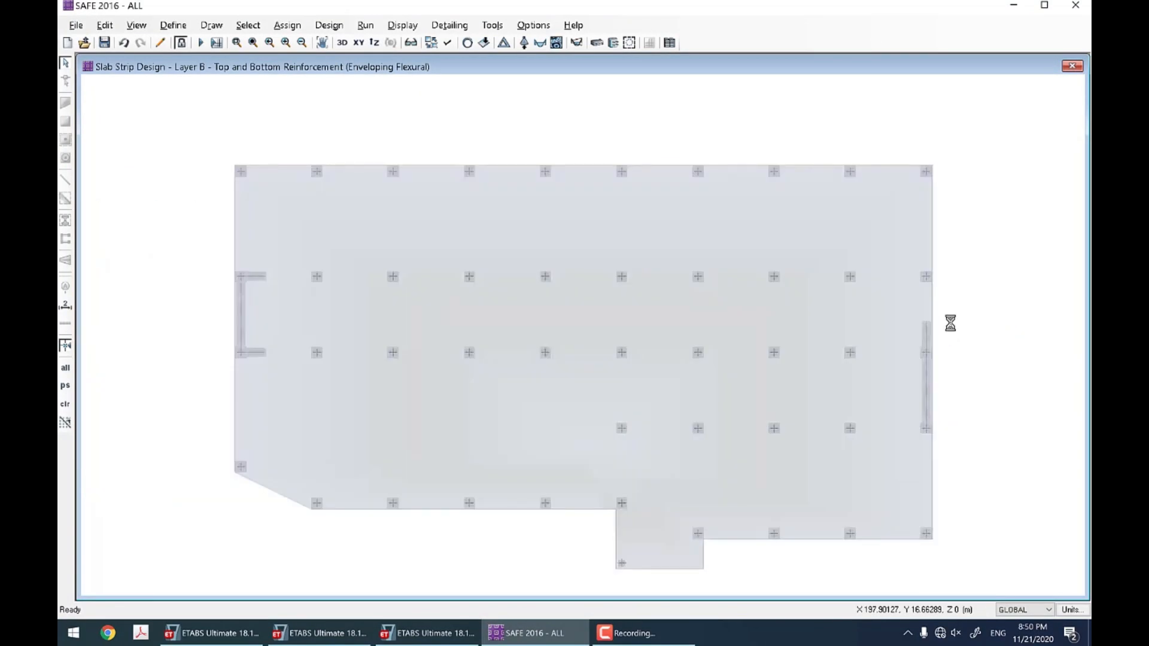
scroll(974, 325, "down", 5)
scroll(321, 327, "up", 7)
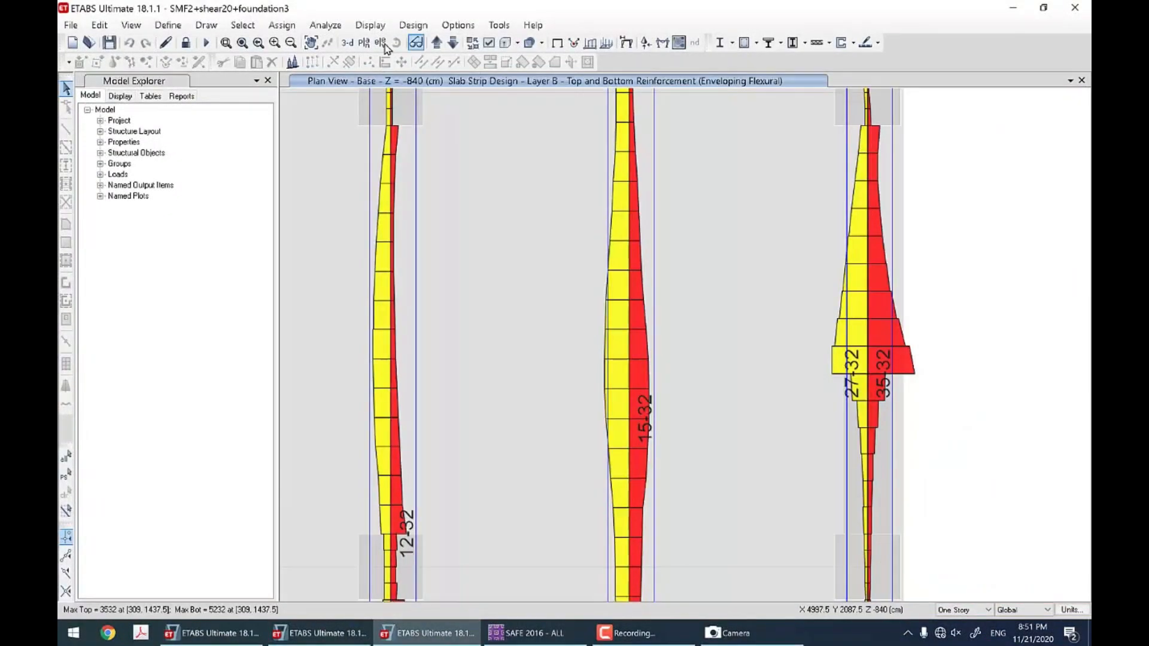
Step: Switch the foundation3 model to 3-D view and examine the slab strip reinforcement at the base of the shear wall near grid 3
left_click(347, 42)
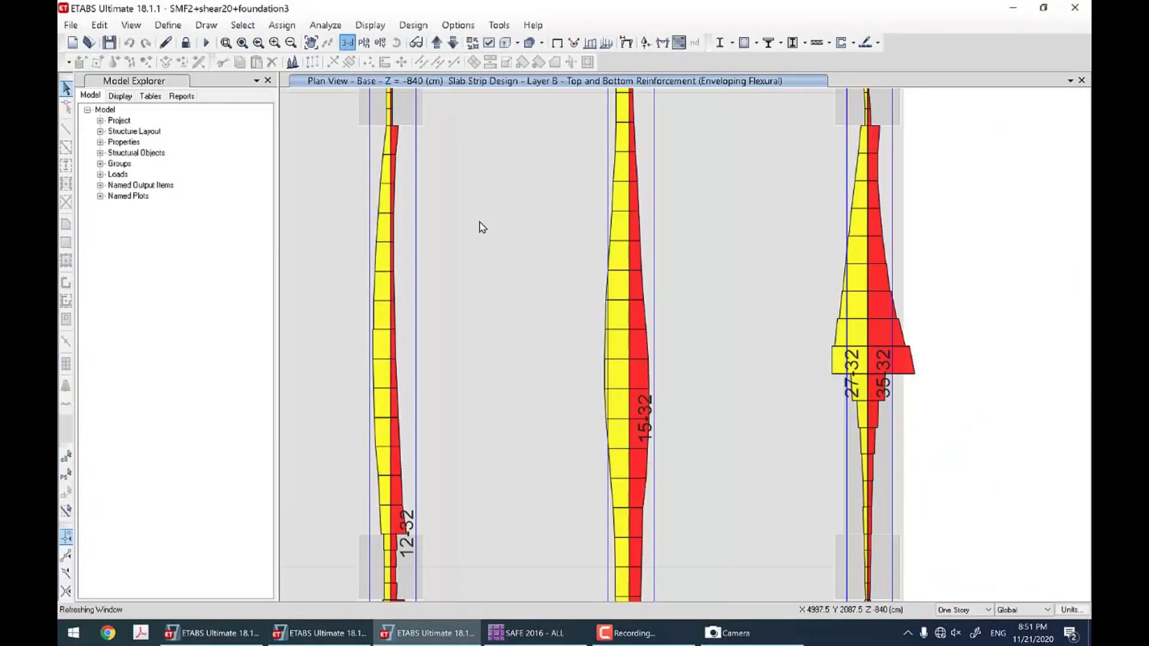
scroll(623, 534, "up", 7)
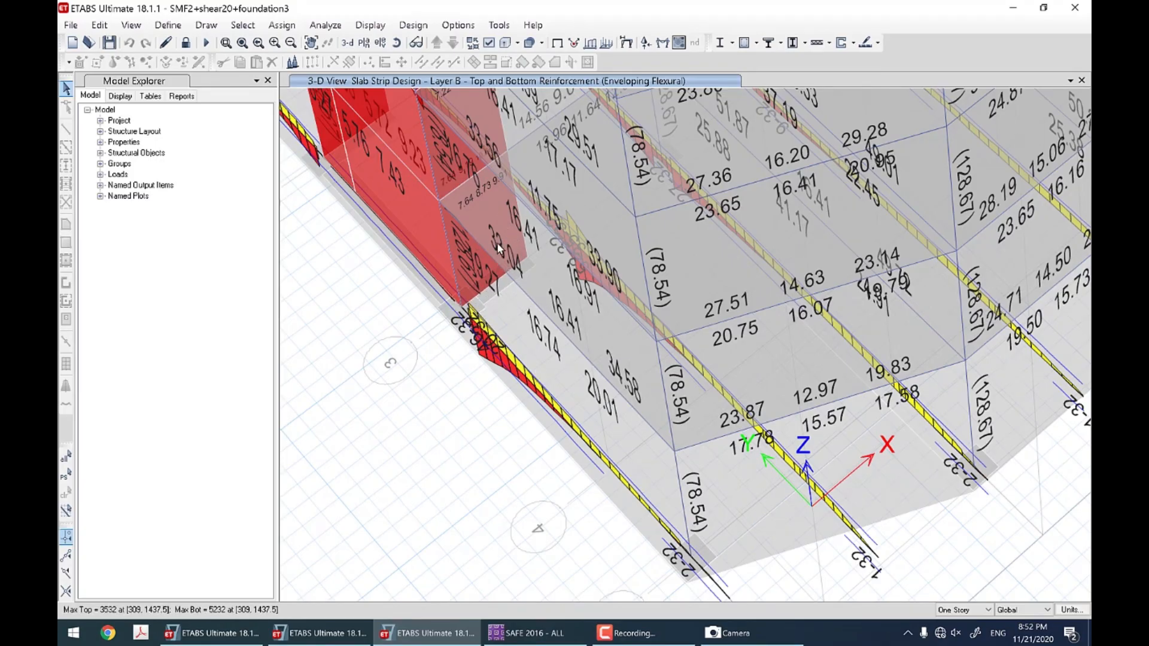
mouse_move(488, 340)
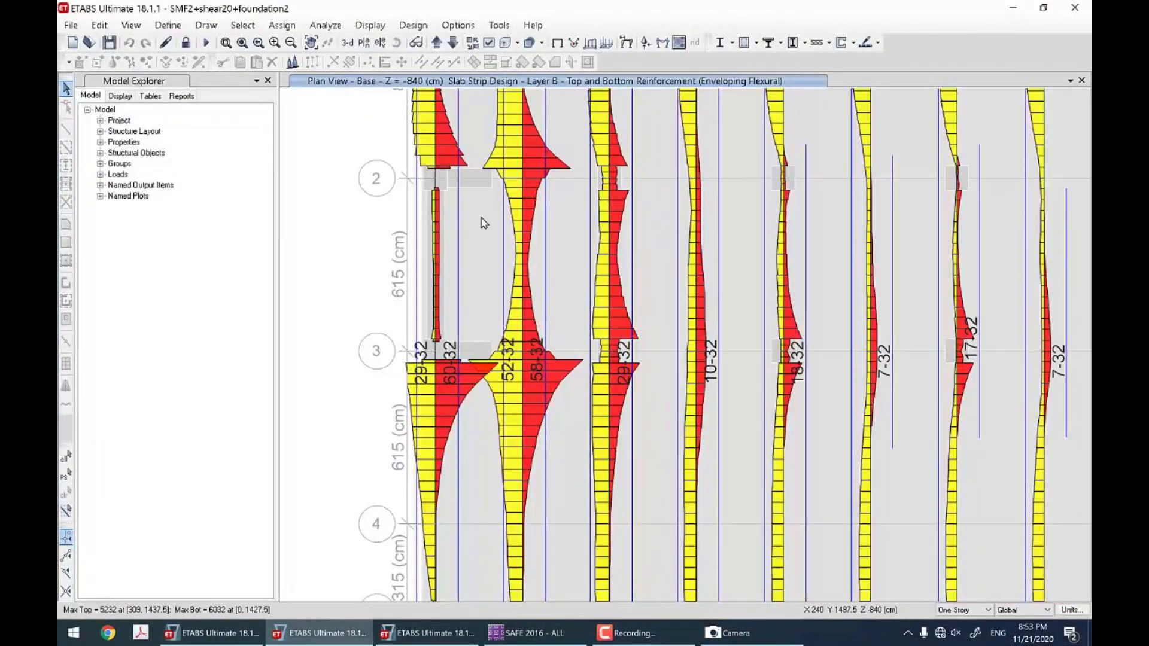
Step: Show the foundation2 and foundation3 models undeformed in 3-D view without design results, ending on foundation2
left_click(350, 42)
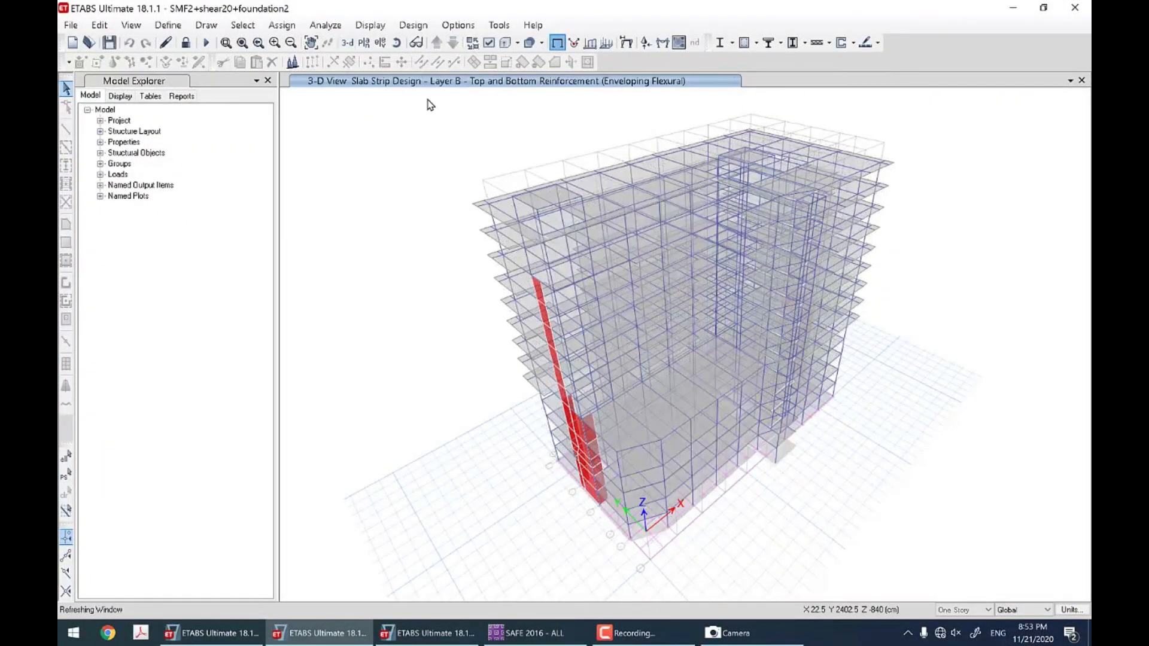
left_click(428, 633)
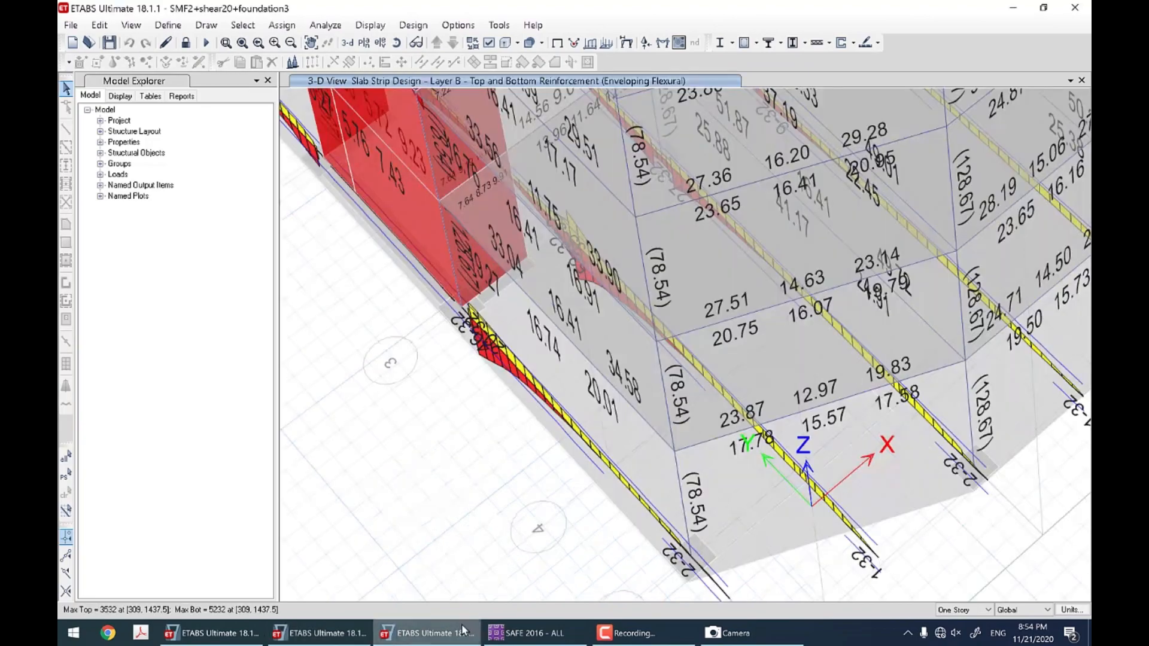
left_click(556, 43)
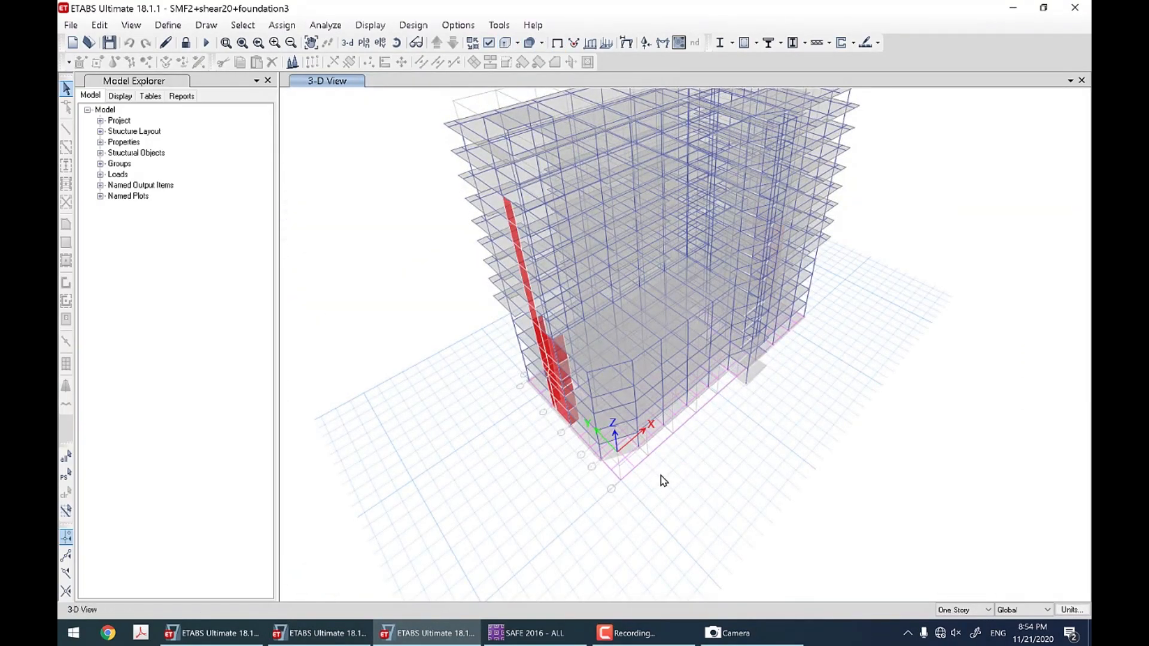
left_click(348, 634)
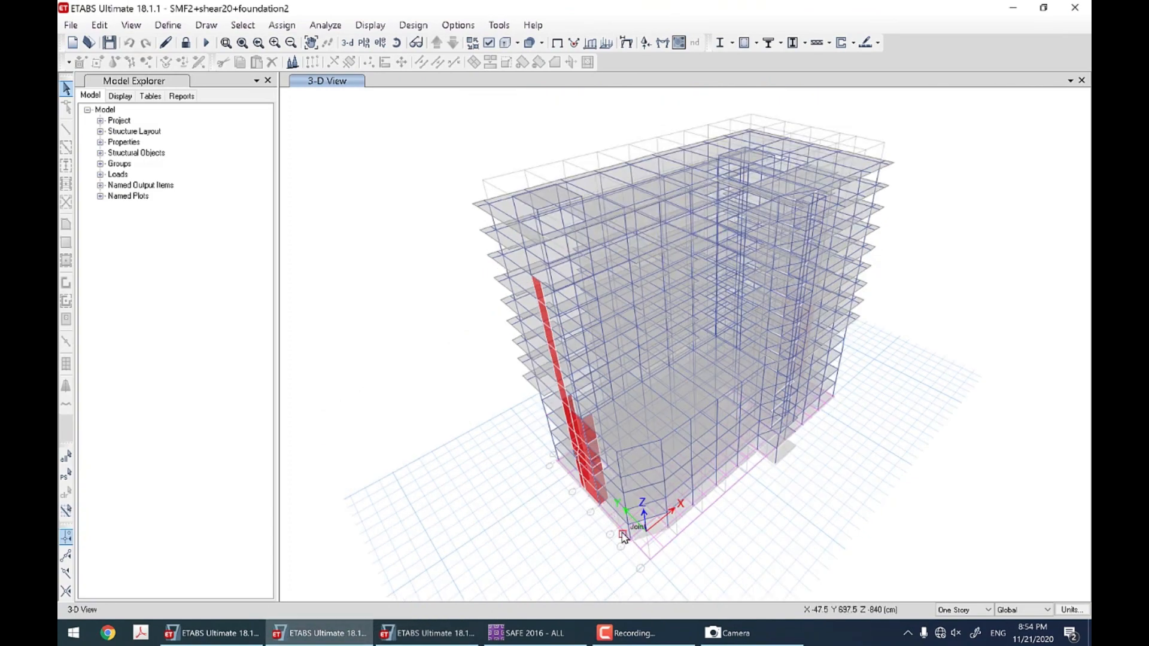
Step: Compare the base of the C-shaped shear wall and its foundation slab near grids 2 and 3 between the foundation2 and foundation3 3-D models
scroll(633, 553, "up", 3)
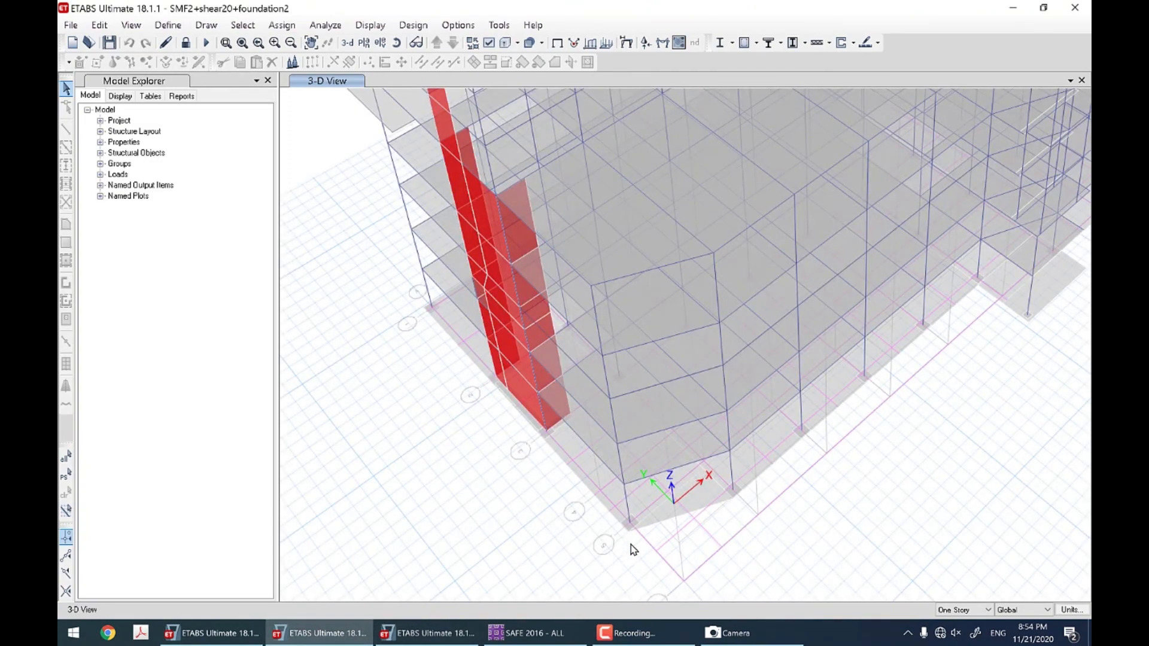
scroll(509, 533, "down", 3)
left_click(428, 633)
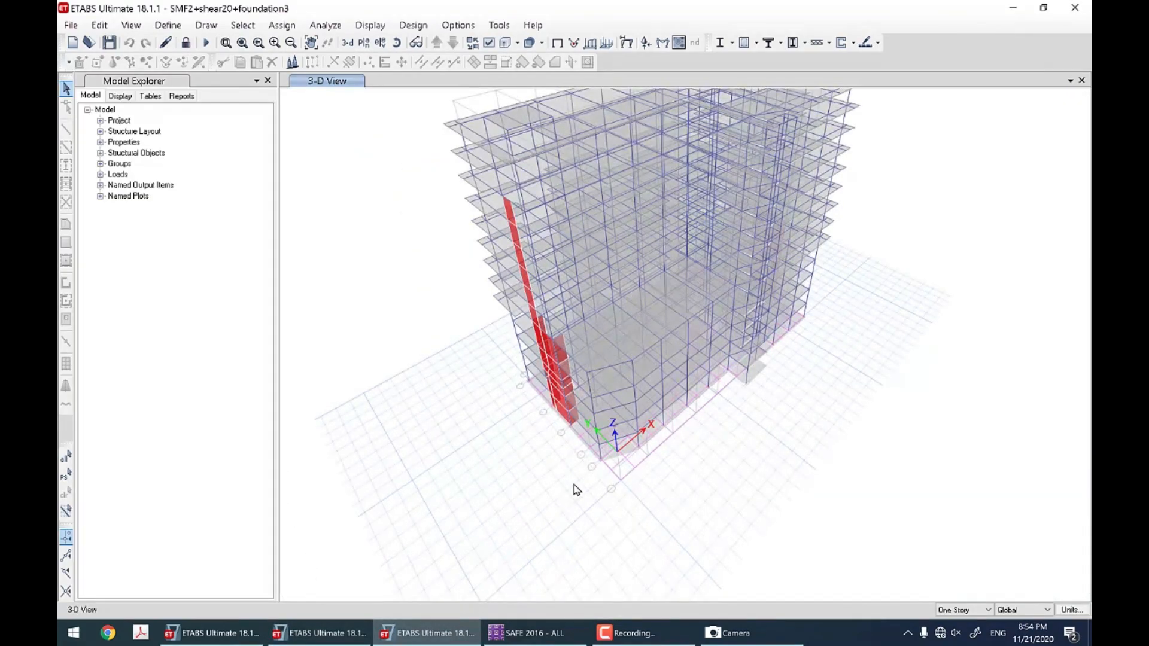
scroll(573, 381, "up", 5)
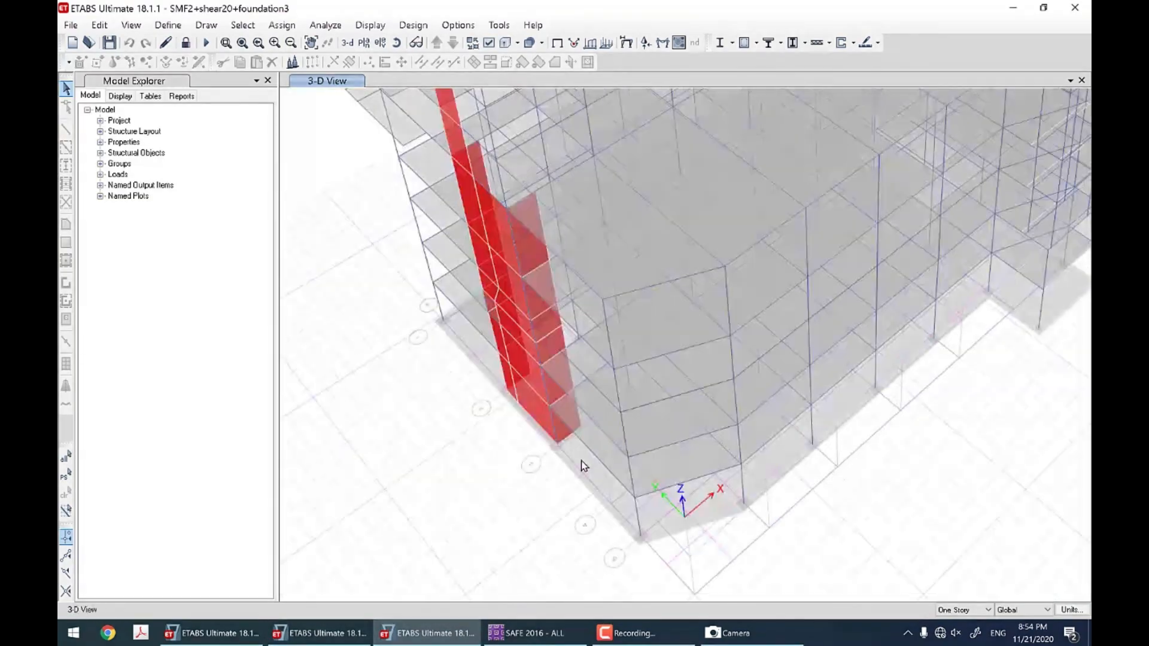
scroll(583, 467, "up", 4)
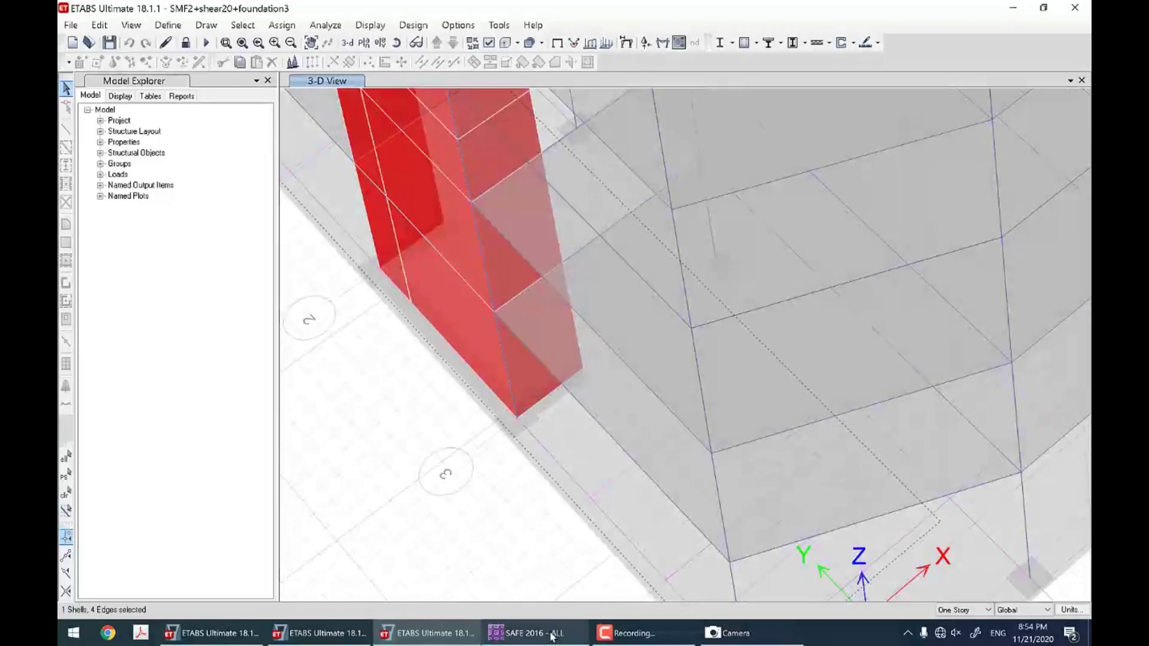
left_click(551, 638)
left_click(550, 636)
scroll(595, 467, "down", 5)
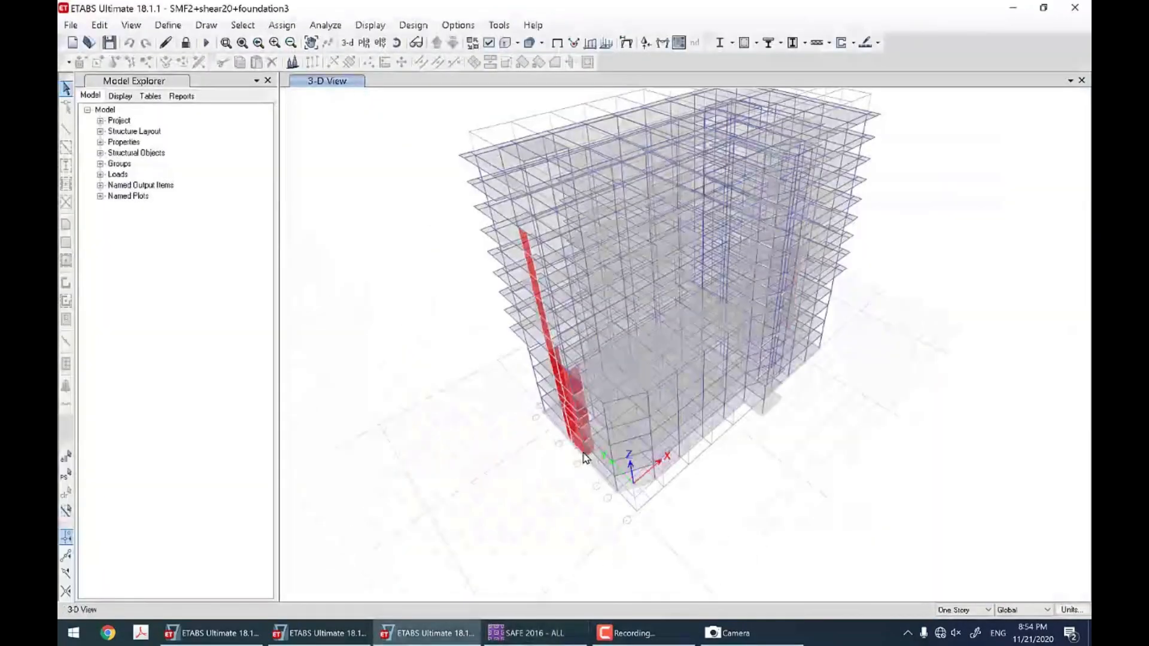
scroll(596, 466, "up", 5)
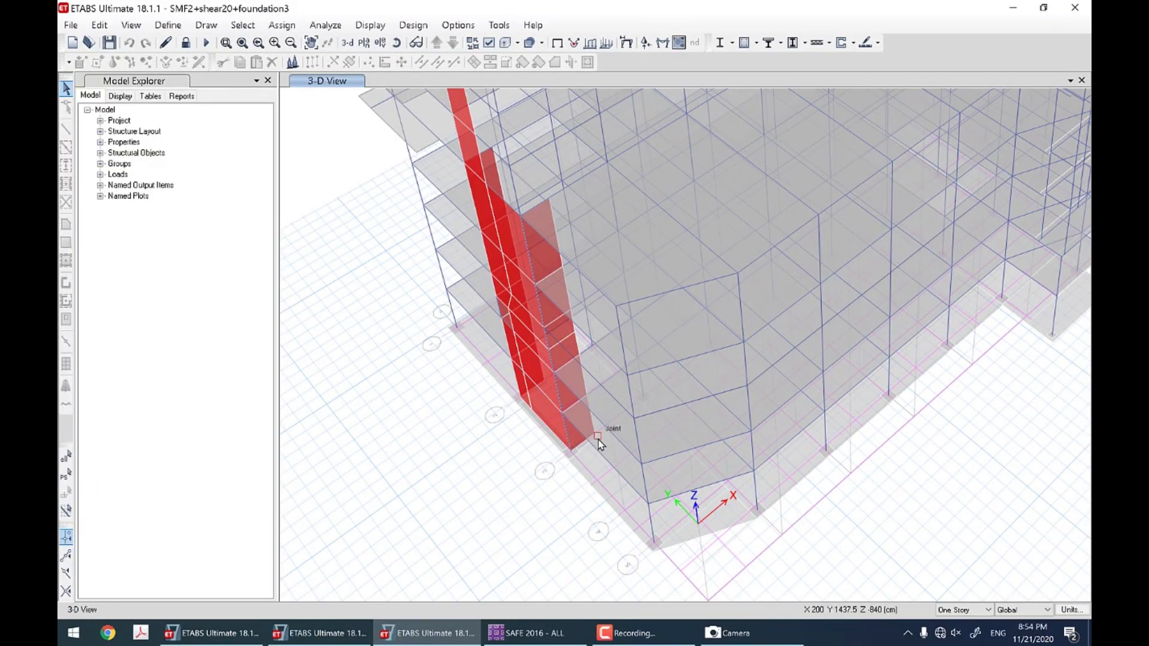
scroll(596, 437, "up", 3)
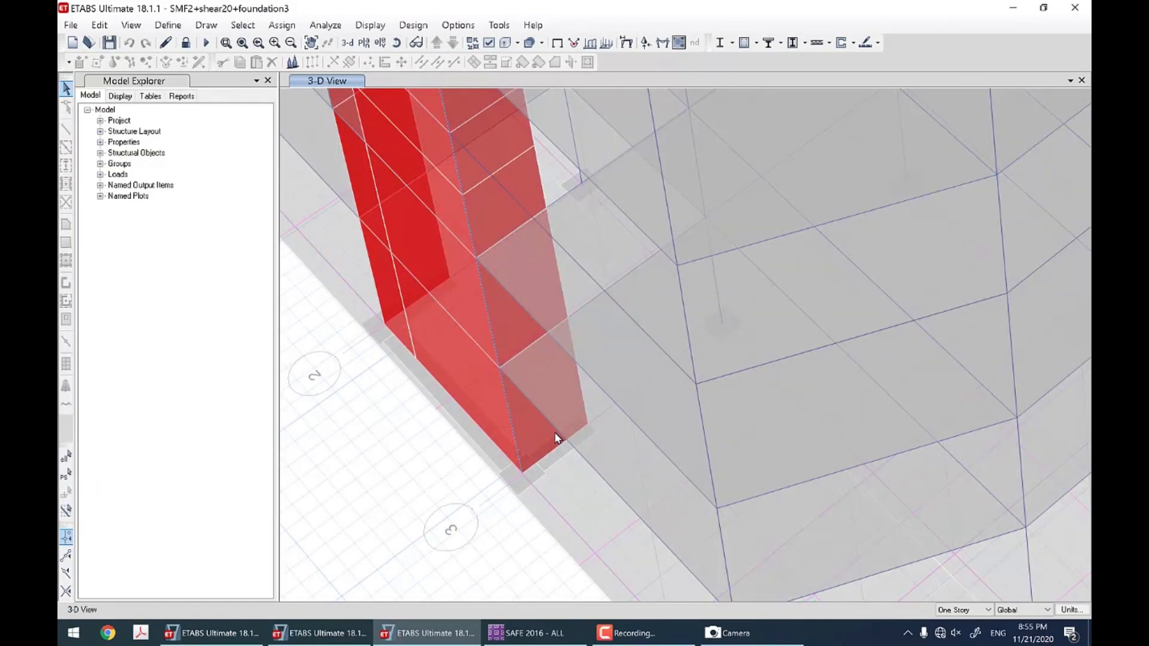
scroll(557, 438, "down", 3)
left_click(329, 635)
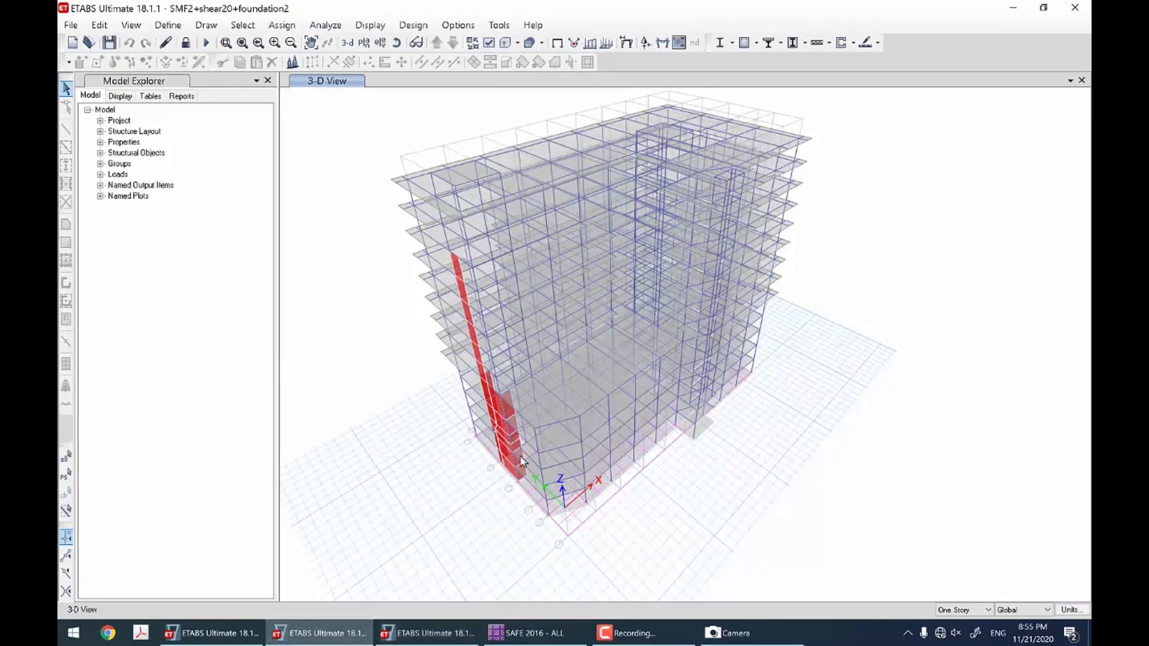
left_click(454, 625)
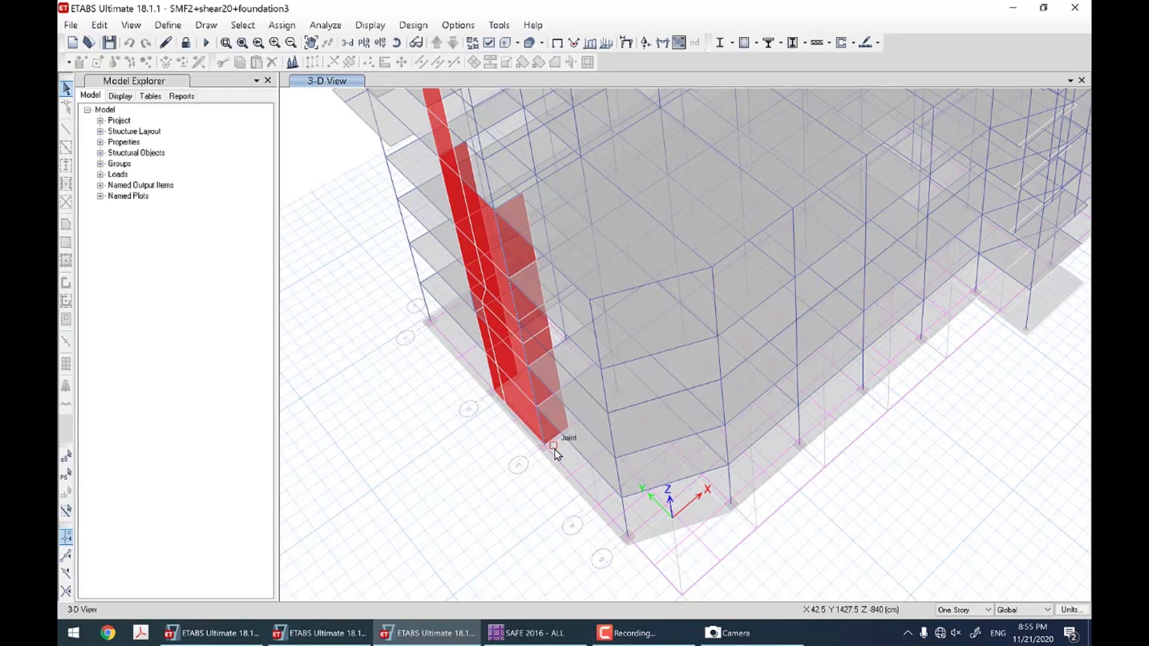
Step: Switch to SAFE and examine in plan the C-shaped wall shown as thin lines on the first foundation slab
scroll(554, 453, "down", 2)
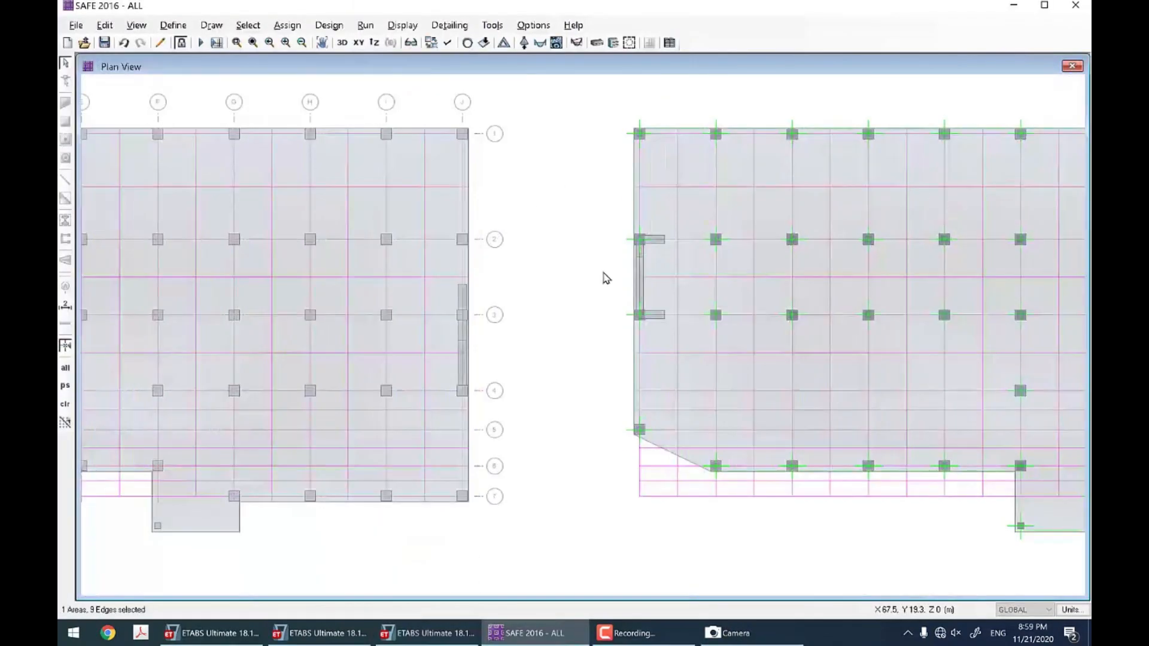
scroll(203, 285, "down", 3)
scroll(170, 274, "up", 3)
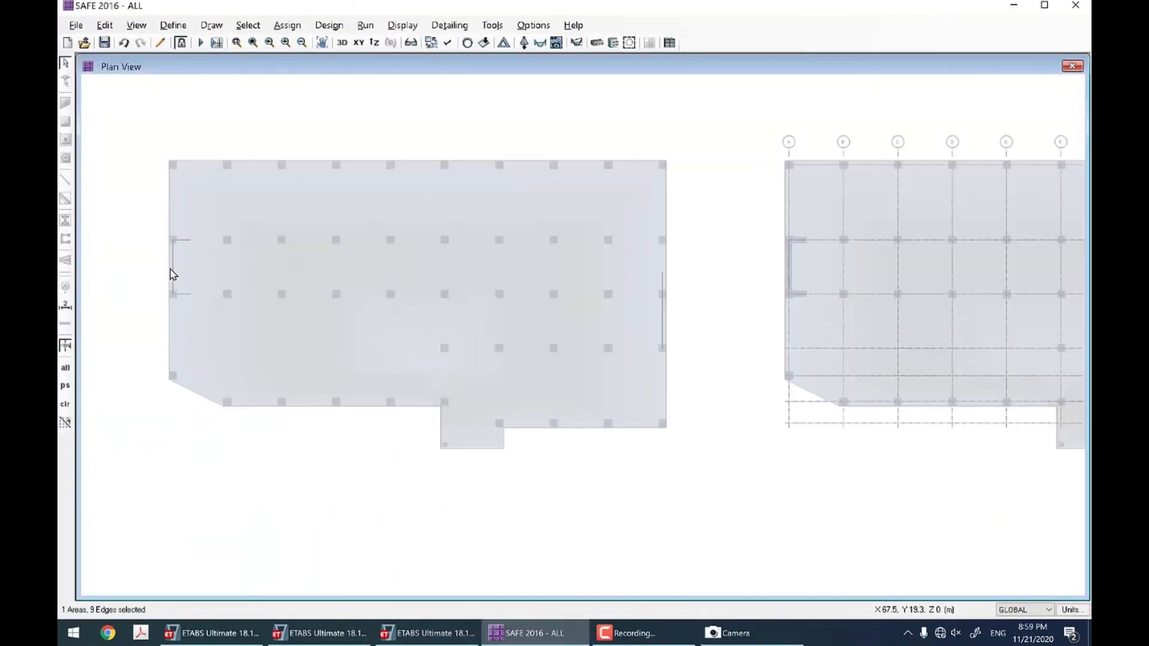
scroll(171, 274, "up", 4)
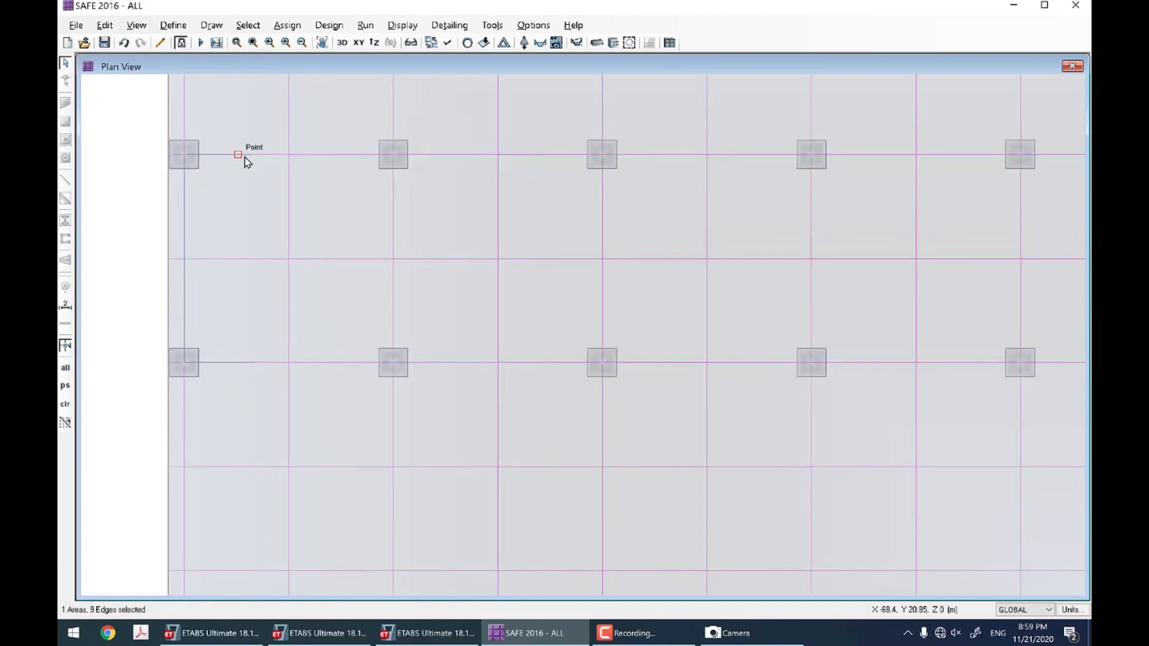